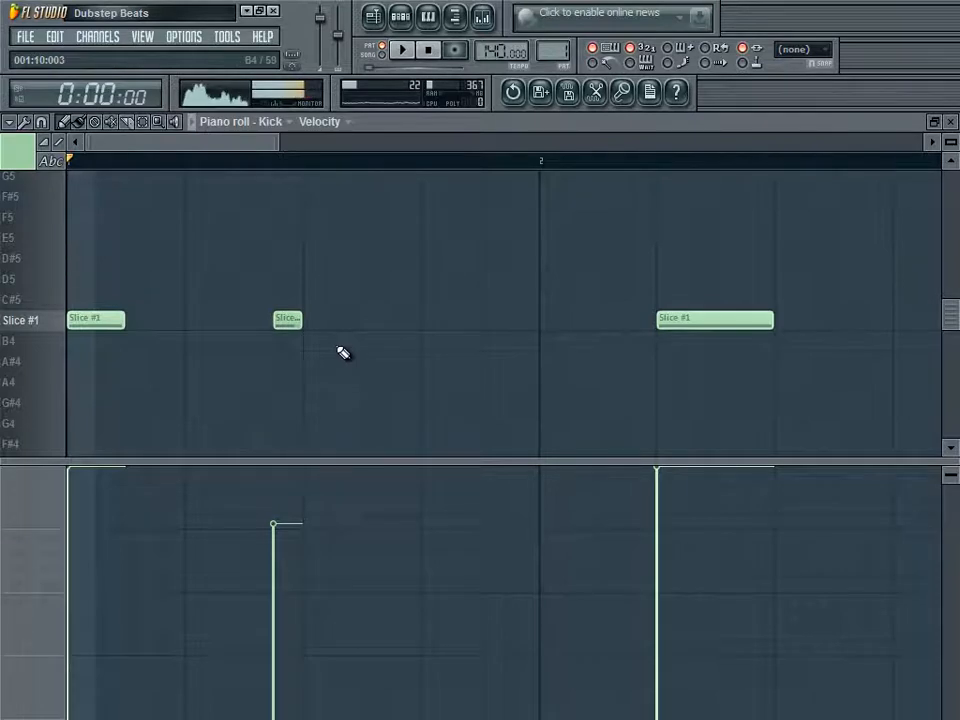
# Add two short kick notes at 2:12 and 2:15, with the first at a lower velocity than the second
pyautogui.click(413, 321)
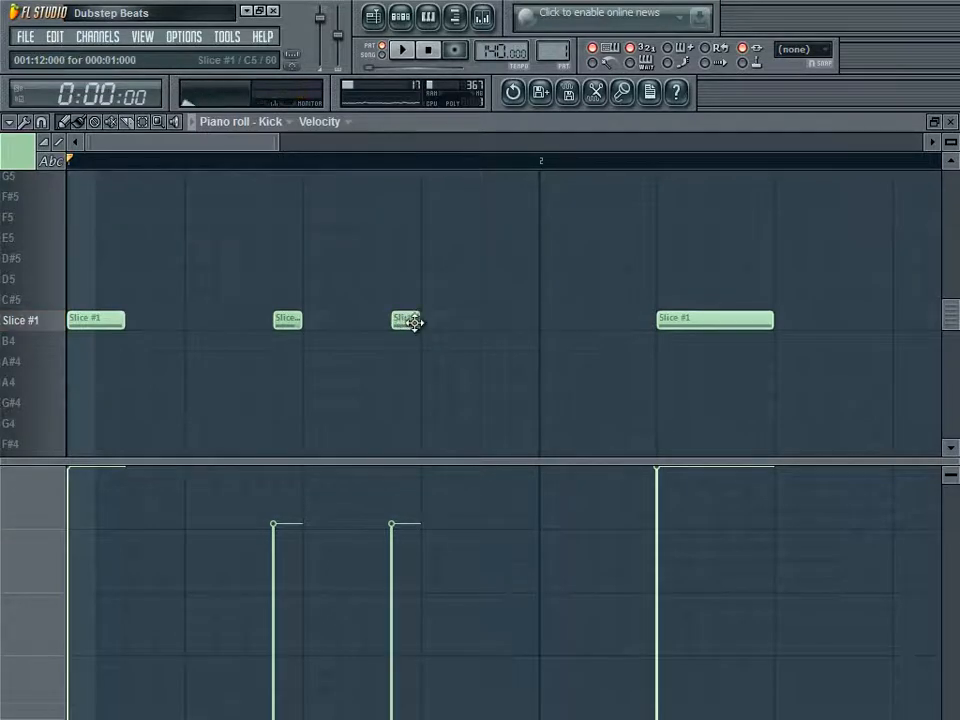
pyautogui.rightClick(418, 320)
pyautogui.hscroll(5, 435, 354)
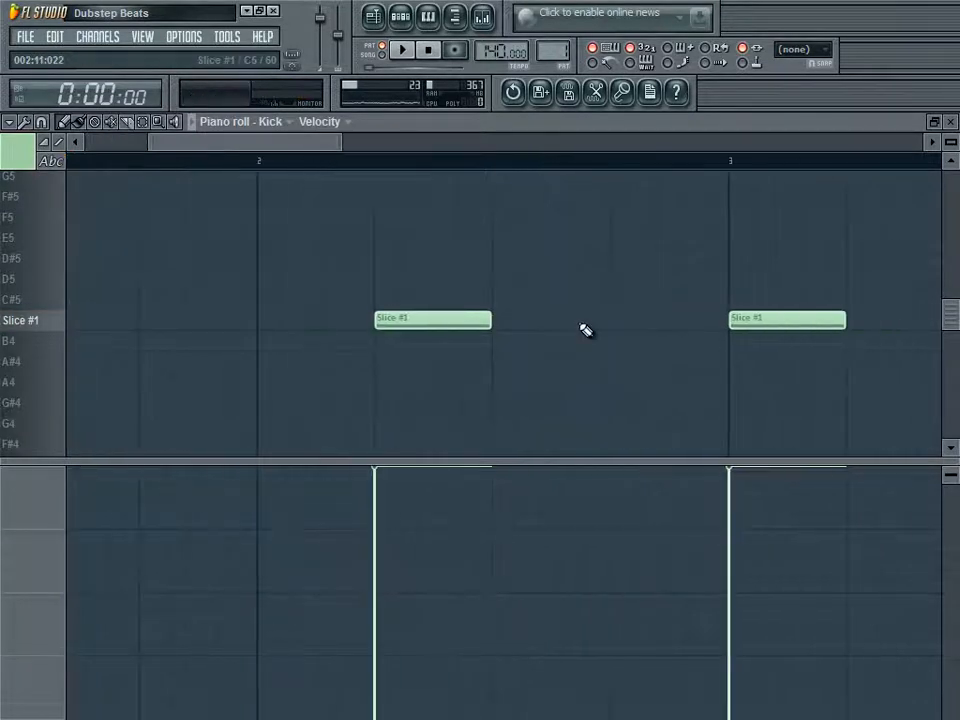
pyautogui.click(585, 320)
pyautogui.click(675, 320)
pyautogui.moveTo(588, 540); pyautogui.dragTo(613, 537)
pyautogui.click(676, 502)
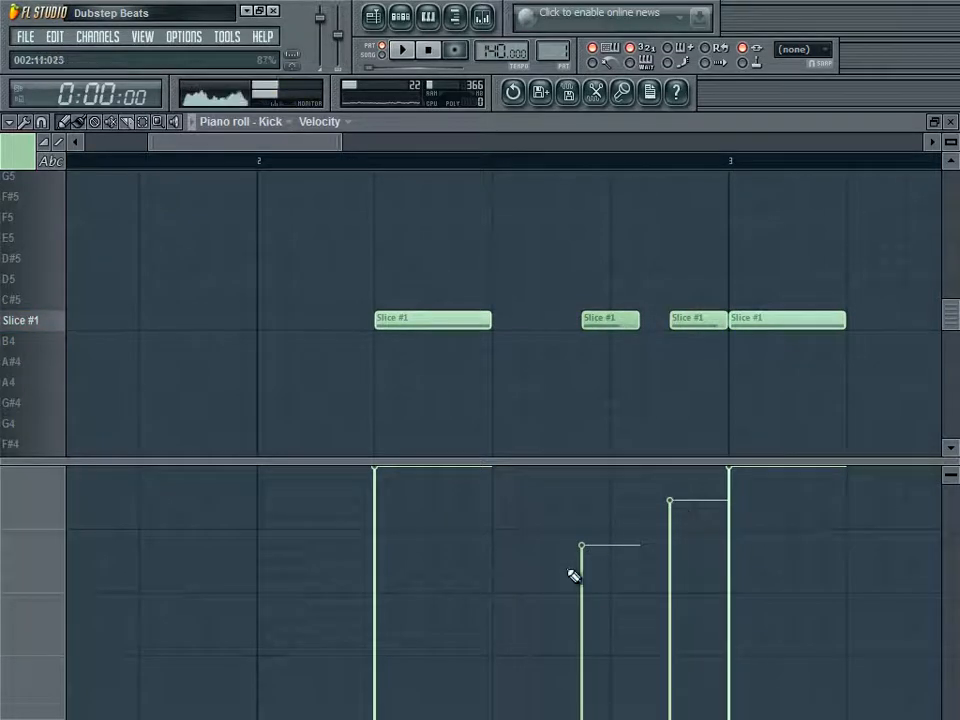
pyautogui.hscroll(-1, 401, 317)
pyautogui.scroll(-4, 410, 340)
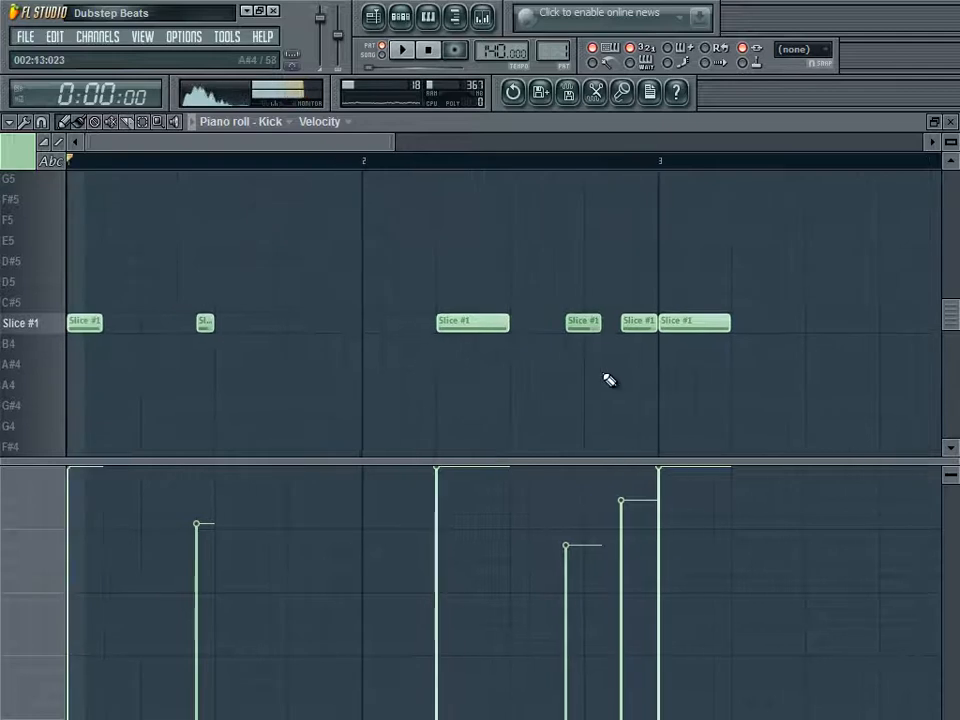
pyautogui.moveTo(604, 375); pyautogui.dragTo(561, 351)
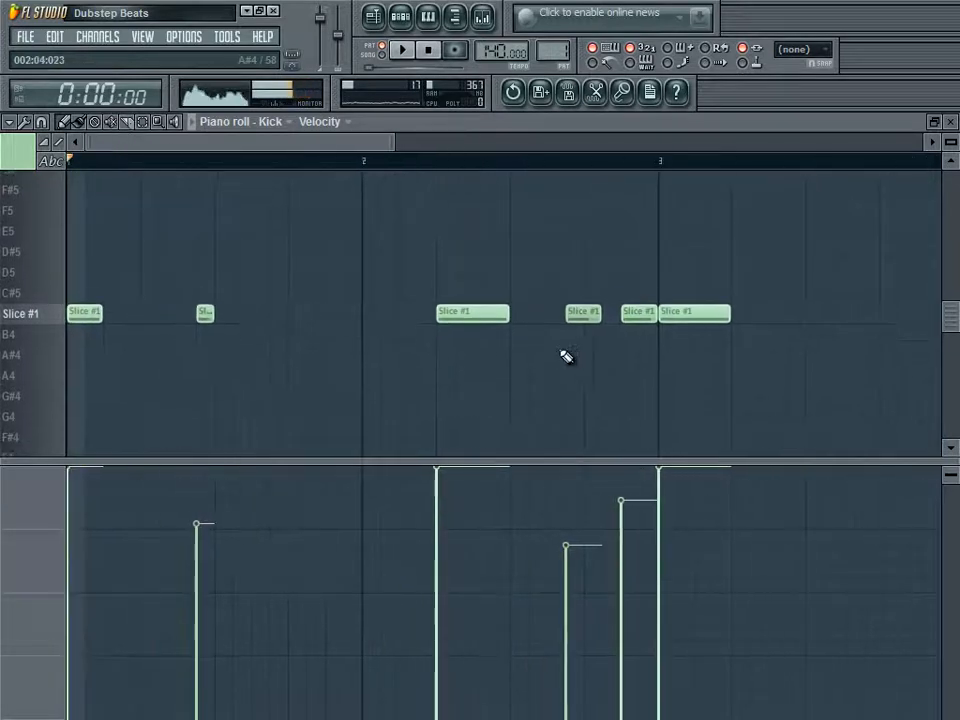
pyautogui.scroll(-1, 580, 358)
pyautogui.scroll(4, 596, 358)
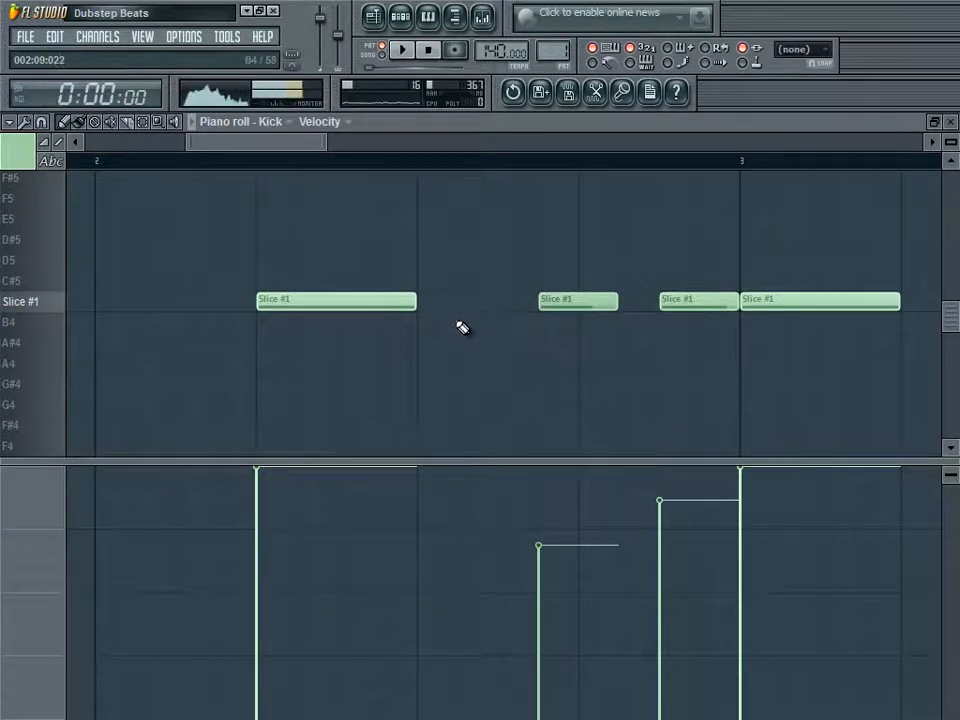
pyautogui.click(424, 302)
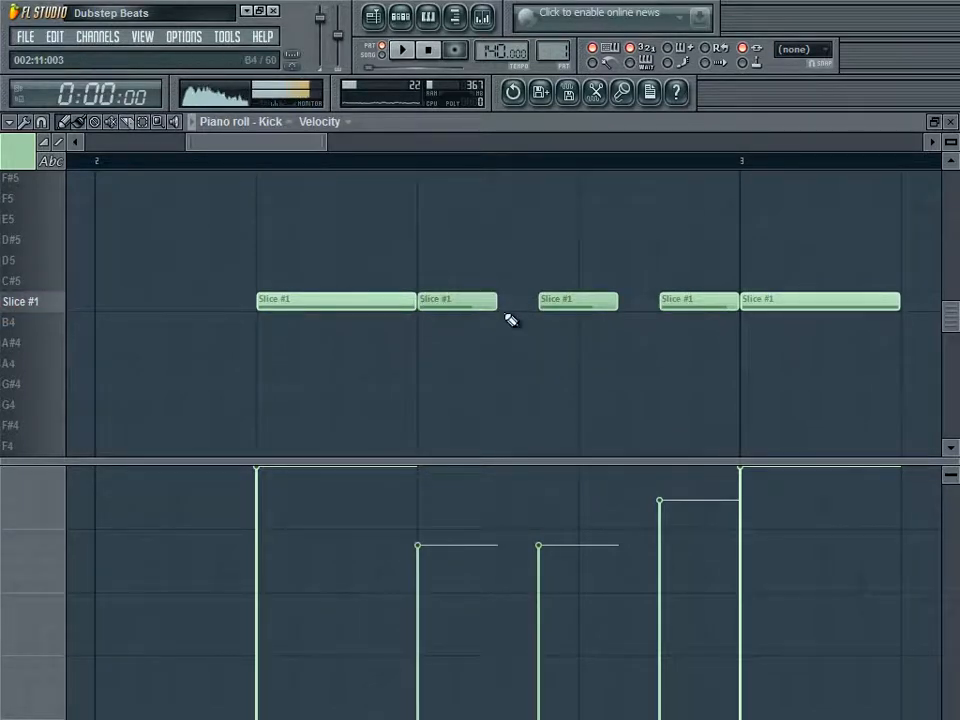
pyautogui.rightClick(464, 301)
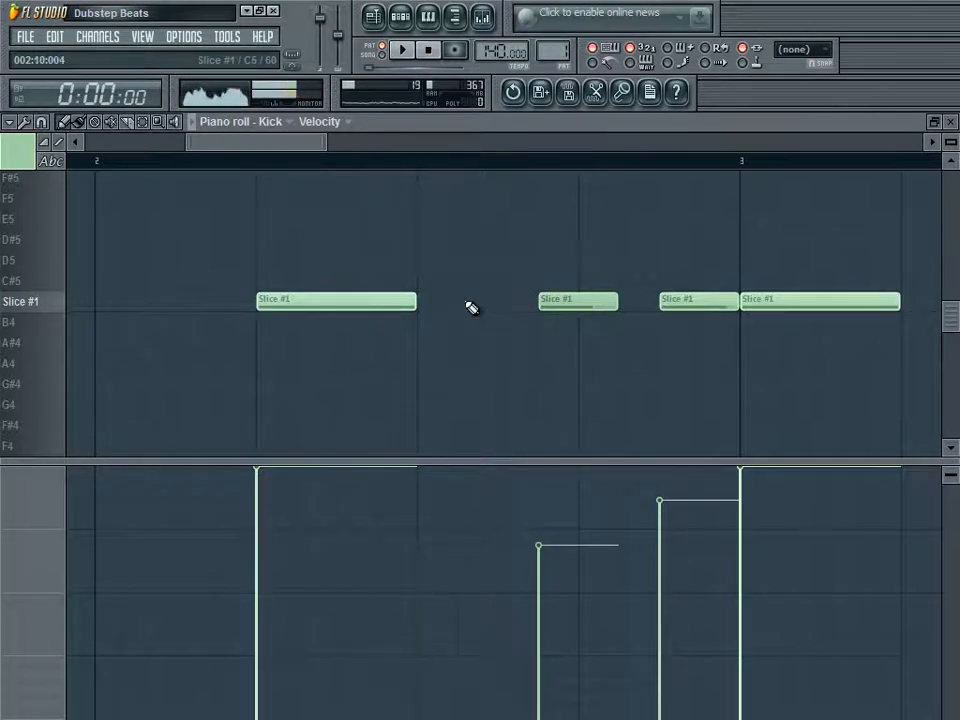
# Shorten the kick note at 2:05 to two steps
pyautogui.scroll(-3, 450, 357)
pyautogui.moveTo(558, 325); pyautogui.dragTo(605, 321)
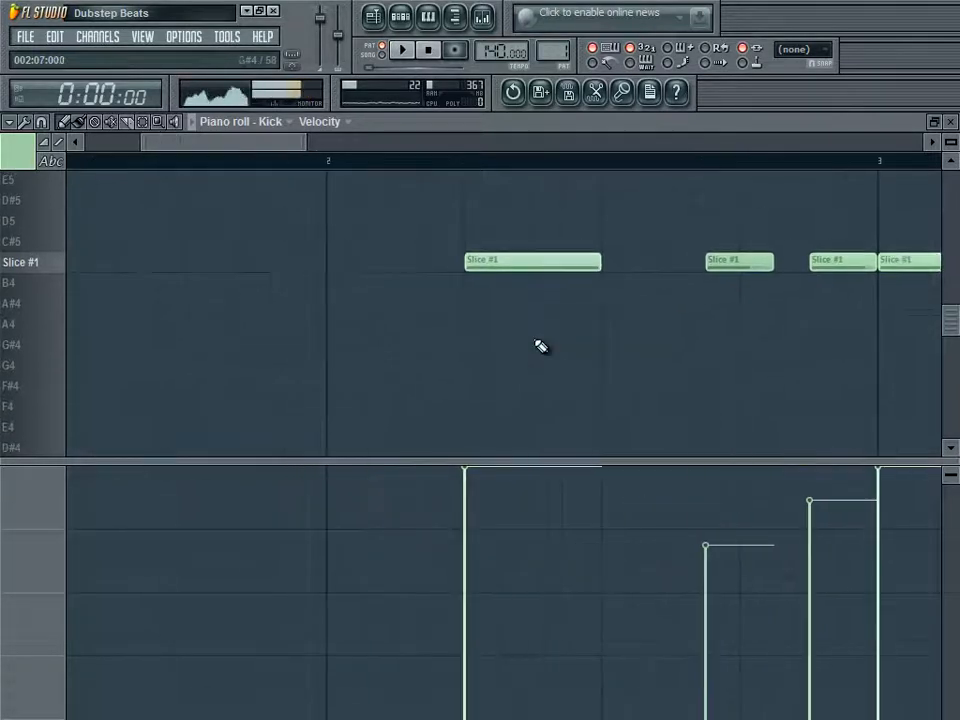
pyautogui.scroll(-1, 537, 349)
pyautogui.moveTo(676, 354); pyautogui.dragTo(791, 358)
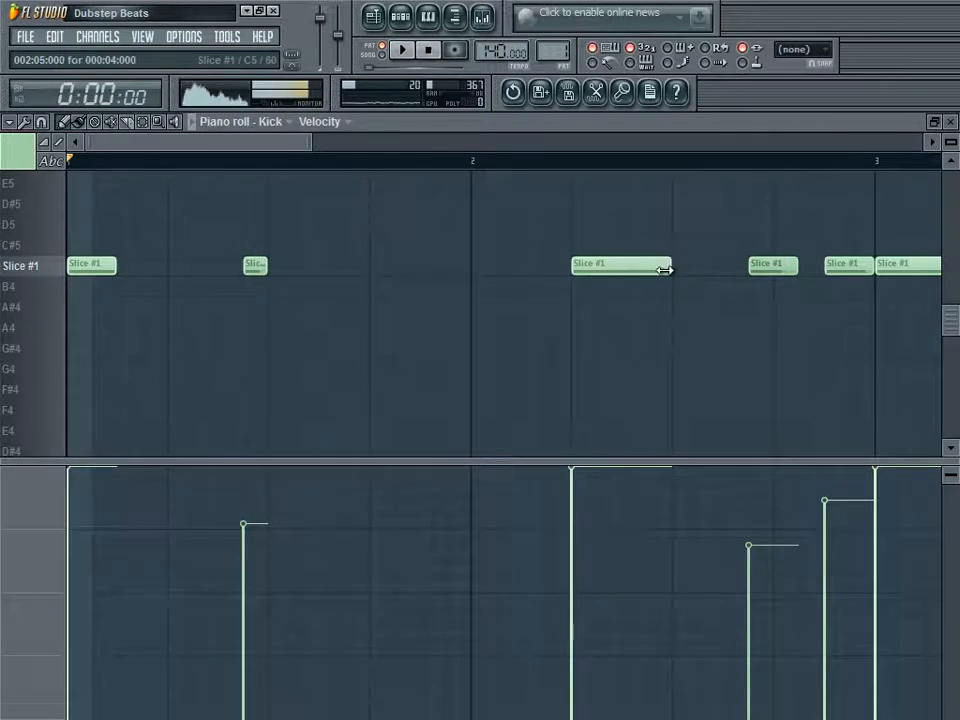
pyautogui.moveTo(668, 266); pyautogui.dragTo(648, 270)
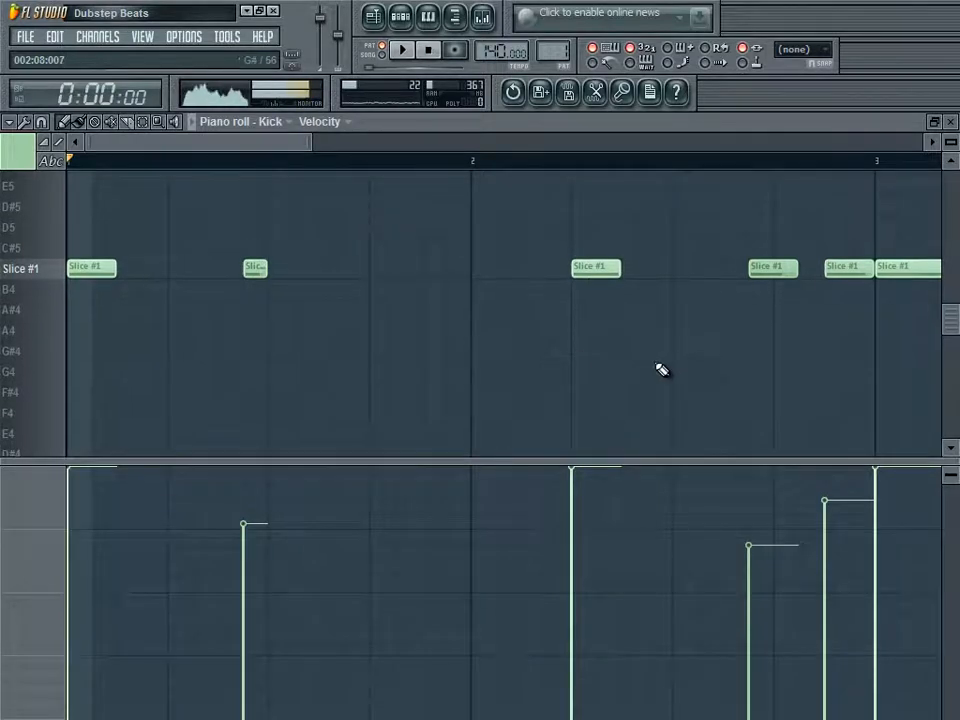
# Play back the pattern and review the kick notes across bars 1 to 4
pyautogui.moveTo(664, 367); pyautogui.dragTo(508, 361)
pyautogui.moveTo(585, 375); pyautogui.dragTo(508, 398)
pyautogui.moveTo(572, 399); pyautogui.dragTo(523, 403)
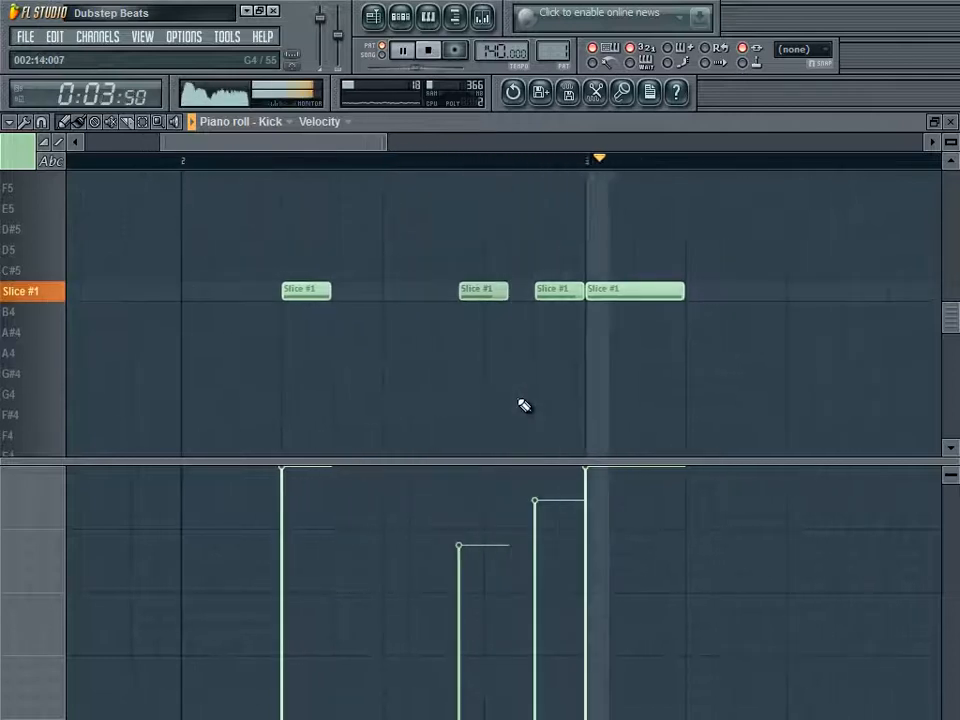
pyautogui.moveTo(592, 418); pyautogui.dragTo(445, 423)
pyautogui.moveTo(806, 374); pyautogui.dragTo(604, 354)
pyautogui.moveTo(335, 186); pyautogui.dragTo(450, 332)
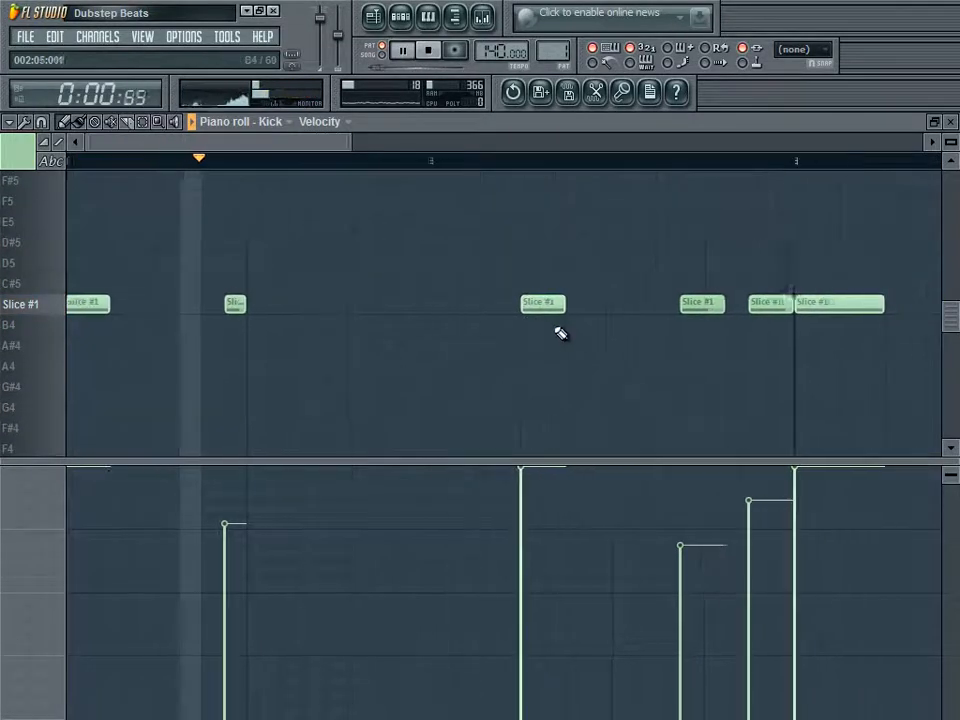
pyautogui.moveTo(435, 373); pyautogui.dragTo(304, 313)
pyautogui.moveTo(682, 393); pyautogui.dragTo(556, 395)
pyautogui.moveTo(722, 376); pyautogui.dragTo(405, 416)
pyautogui.moveTo(463, 386); pyautogui.dragTo(353, 393)
# Add a two-step kick note at 4:12 and reduce its velocity to 72%
pyautogui.click(668, 289)
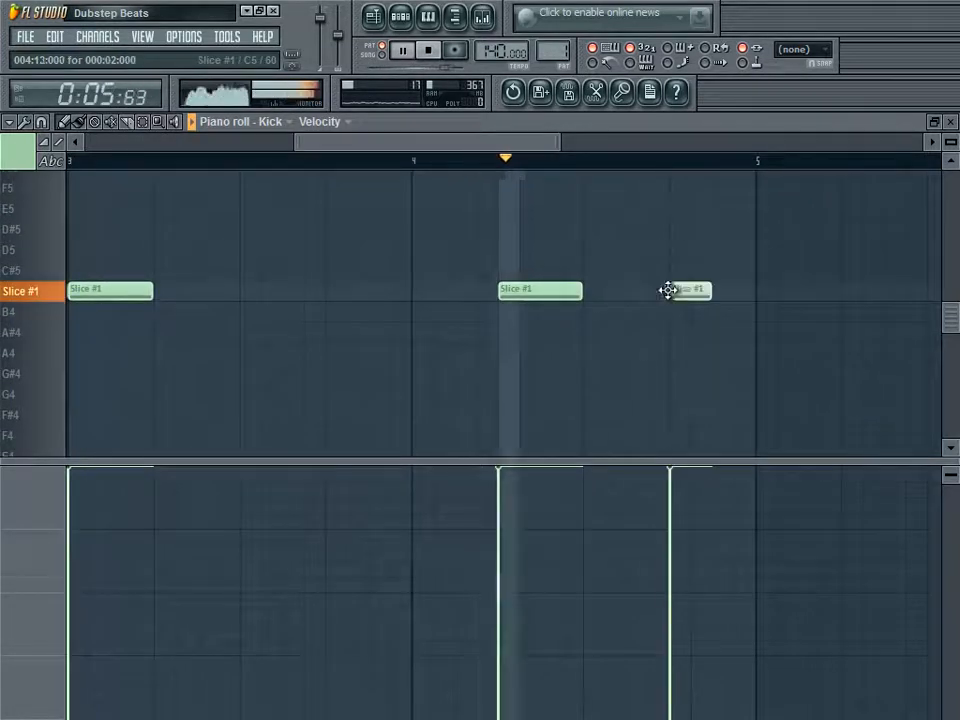
pyautogui.click(655, 500)
pyautogui.click(657, 516)
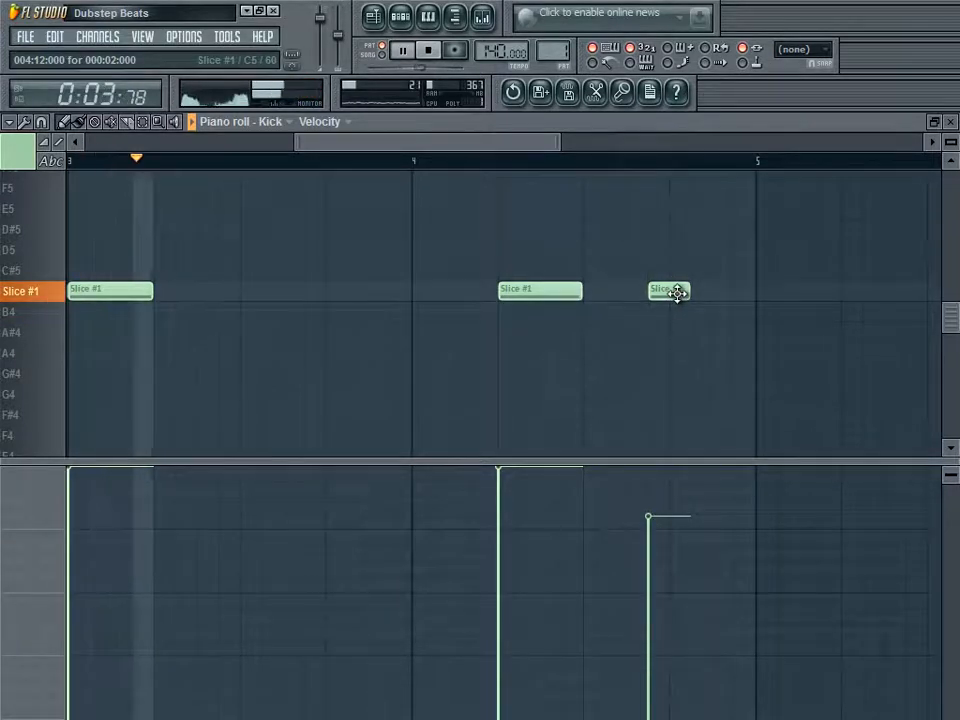
pyautogui.moveTo(677, 292); pyautogui.dragTo(632, 292)
pyautogui.click(657, 289)
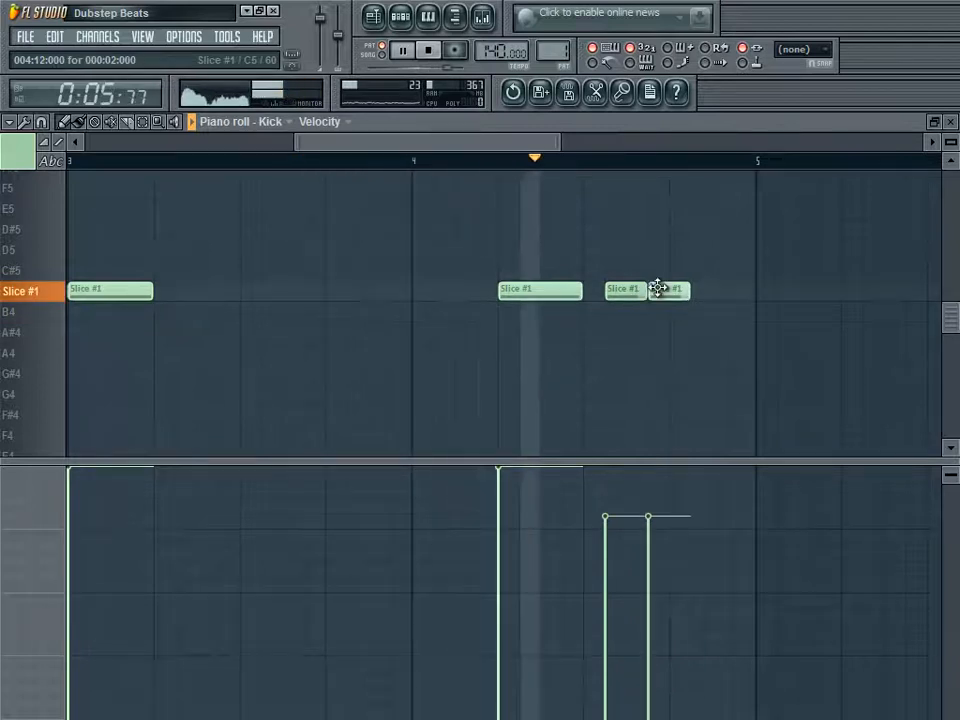
pyautogui.rightClick(668, 293)
pyautogui.moveTo(646, 537); pyautogui.dragTo(646, 573)
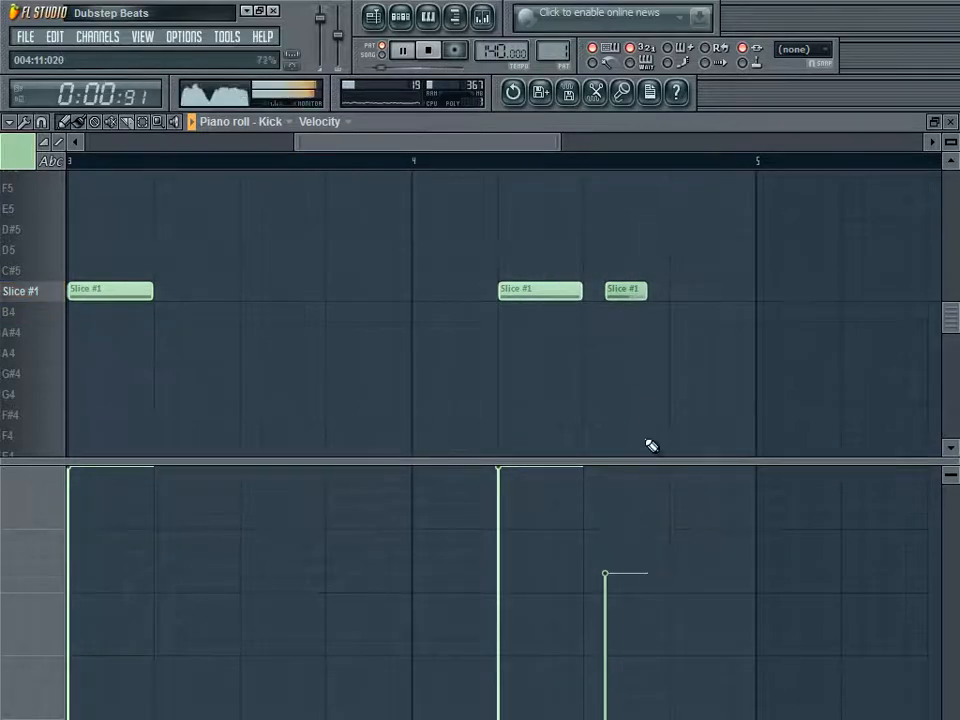
pyautogui.moveTo(615, 287); pyautogui.dragTo(666, 298)
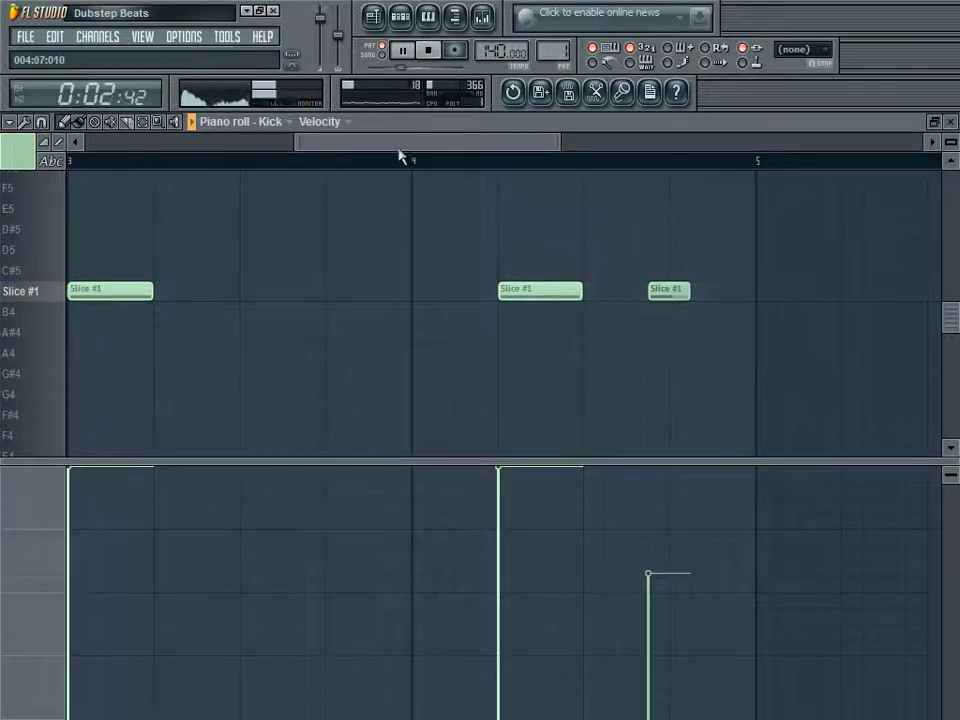
# Shorten the kick note at 4:05 to two steps and move it to 4:08
pyautogui.click(425, 161)
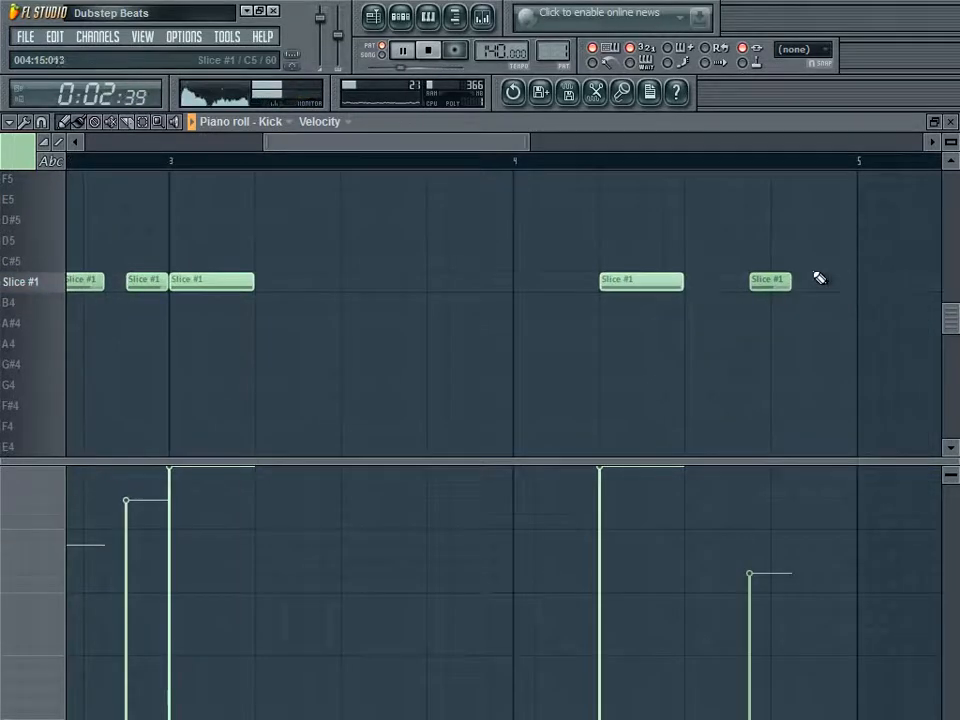
pyautogui.moveTo(675, 281); pyautogui.dragTo(695, 285)
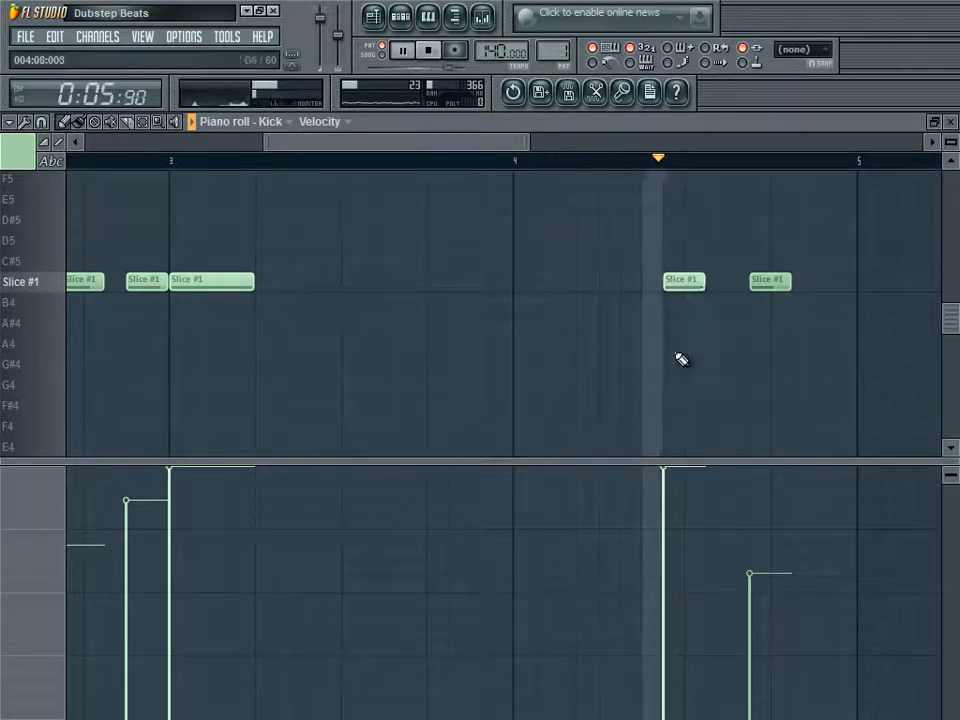
# Lower the velocity of the kick at 4:08 and raise the kick at 4:12 to 93%
pyautogui.click(663, 508)
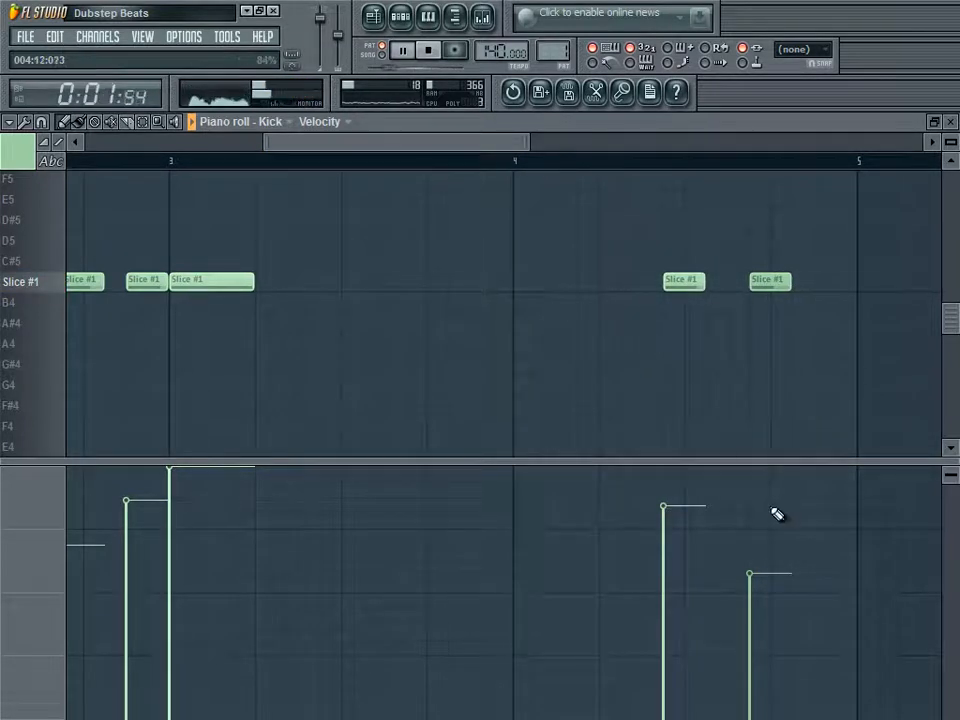
pyautogui.click(664, 526)
pyautogui.click(752, 491)
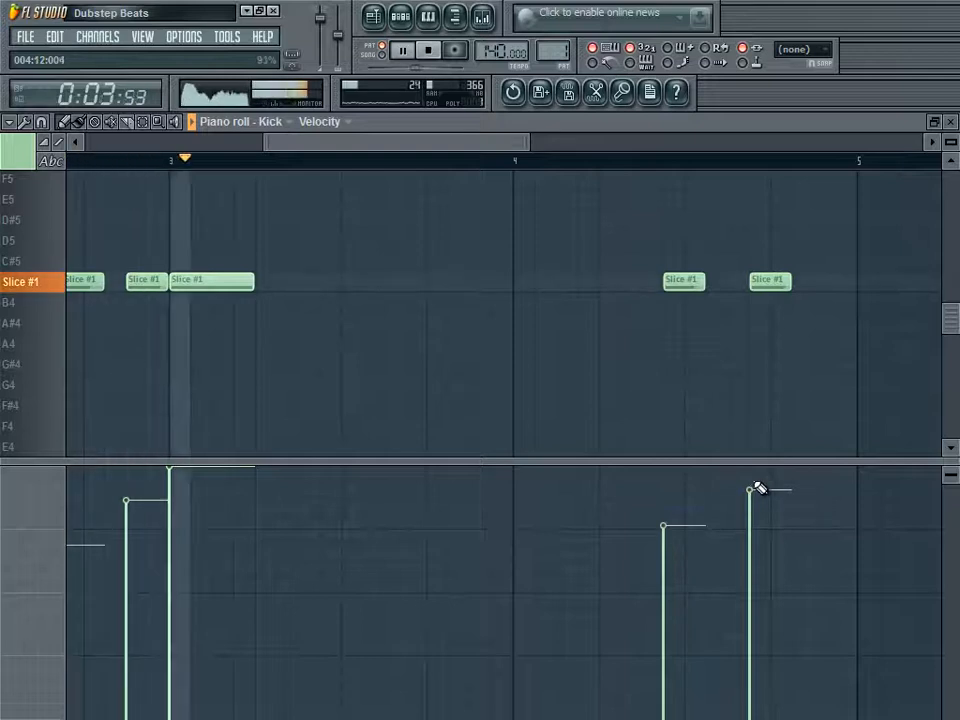
# Stop playback, close the Kick channel's piano roll and save the project
pyautogui.moveTo(620, 334); pyautogui.dragTo(707, 321)
pyautogui.scroll(-1, 707, 321)
pyautogui.moveTo(585, 375); pyautogui.dragTo(688, 379)
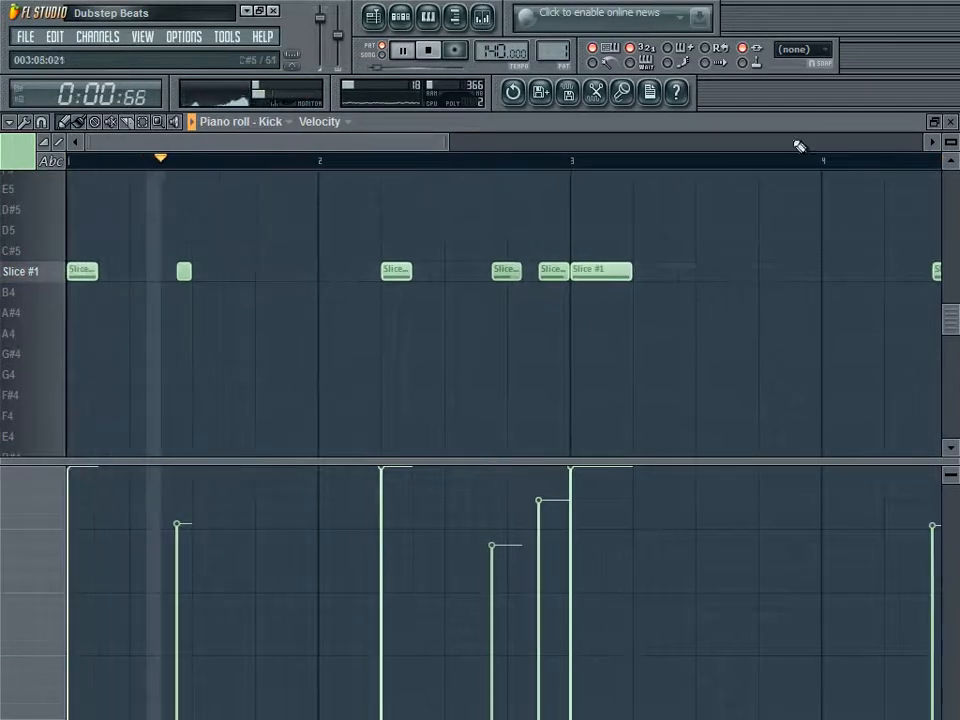
pyautogui.click(950, 121)
pyautogui.press('space')
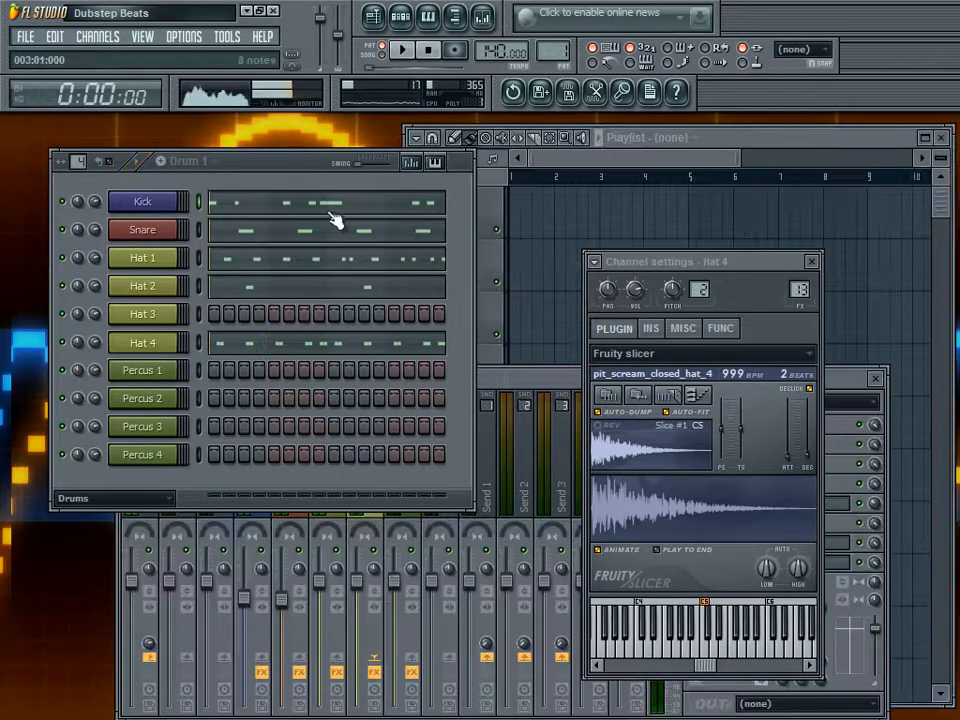
pyautogui.hotkey('ctrl', 's')
pyautogui.click(268, 175)
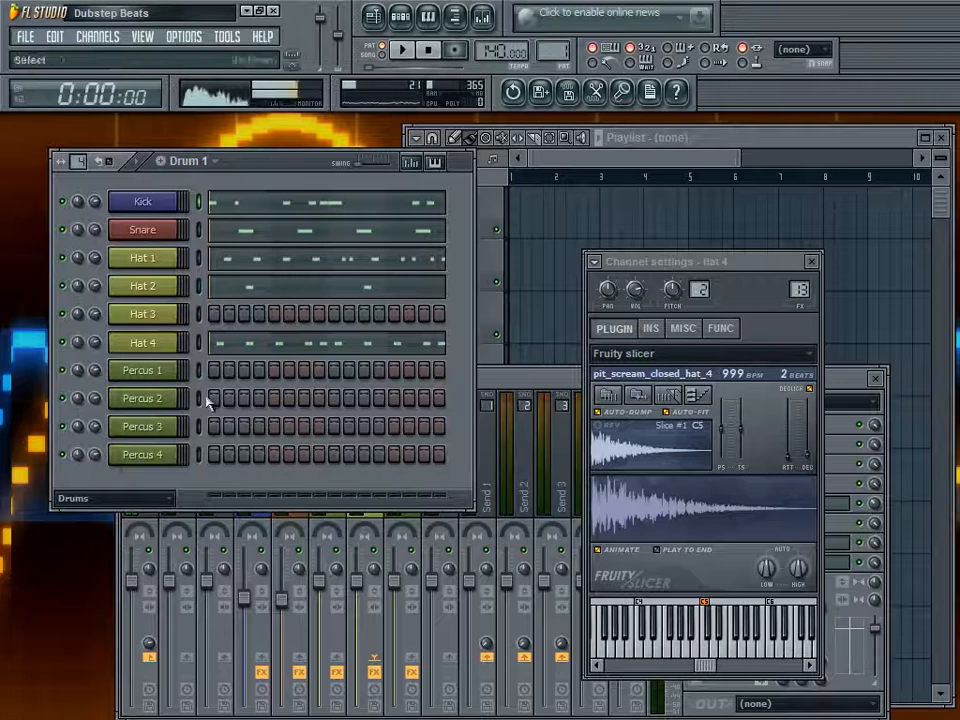
pyautogui.click(168, 401)
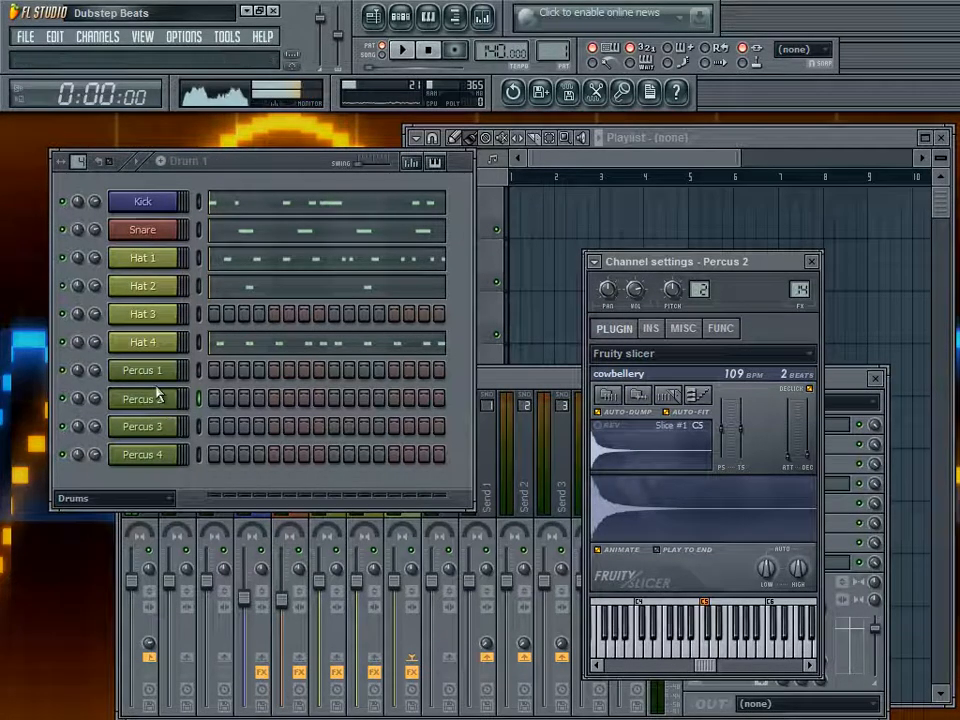
pyautogui.rightClick(168, 400)
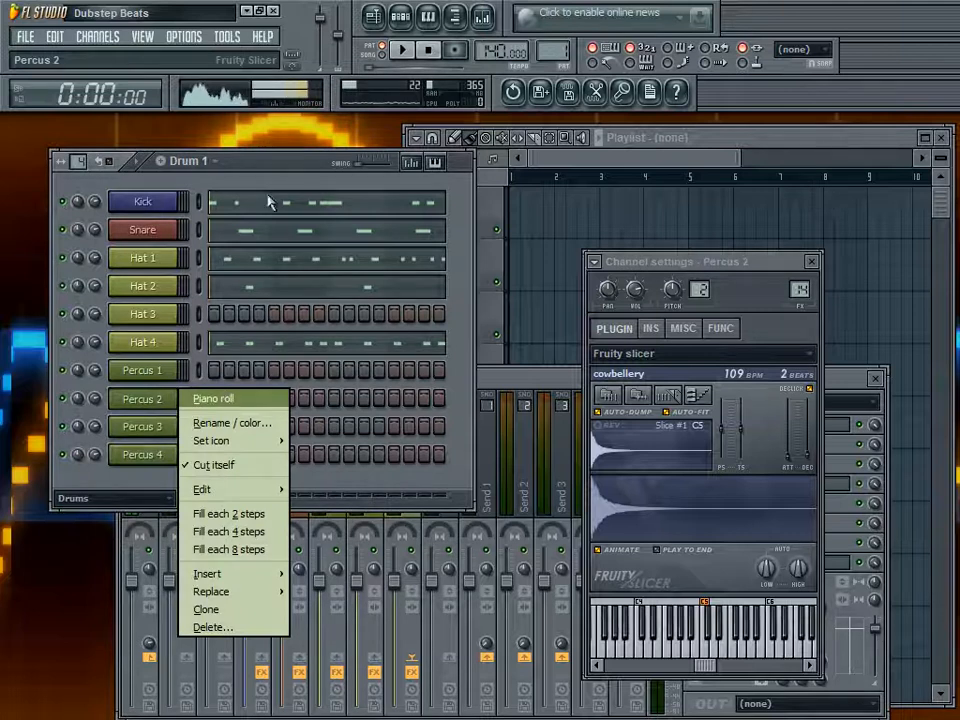
pyautogui.click(375, 394)
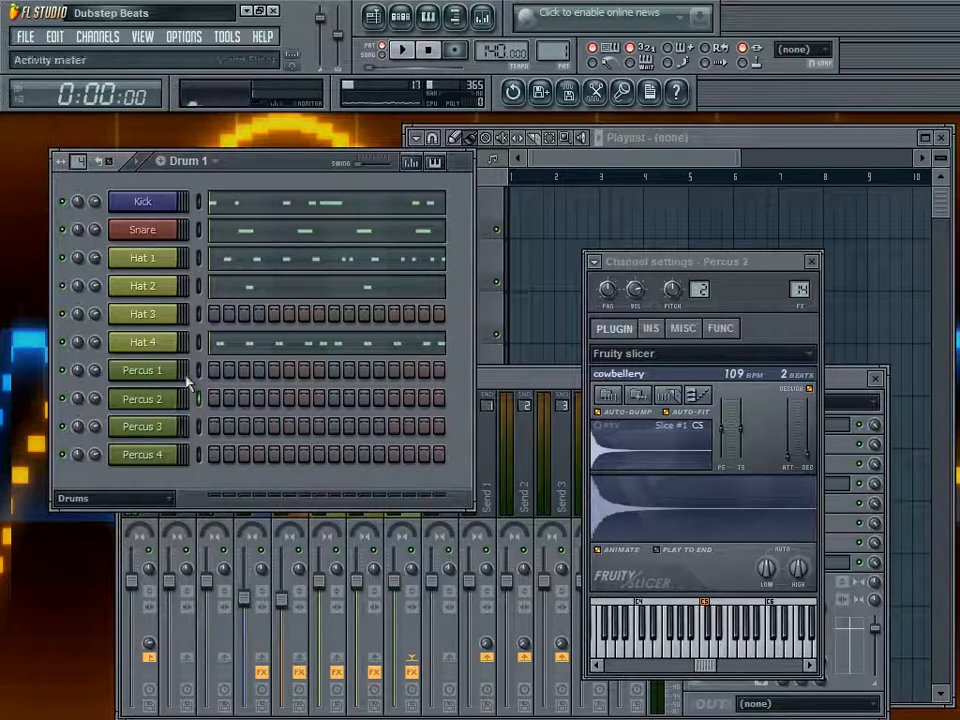
# Open the piano roll of the Percus 1 channel
pyautogui.click(156, 377)
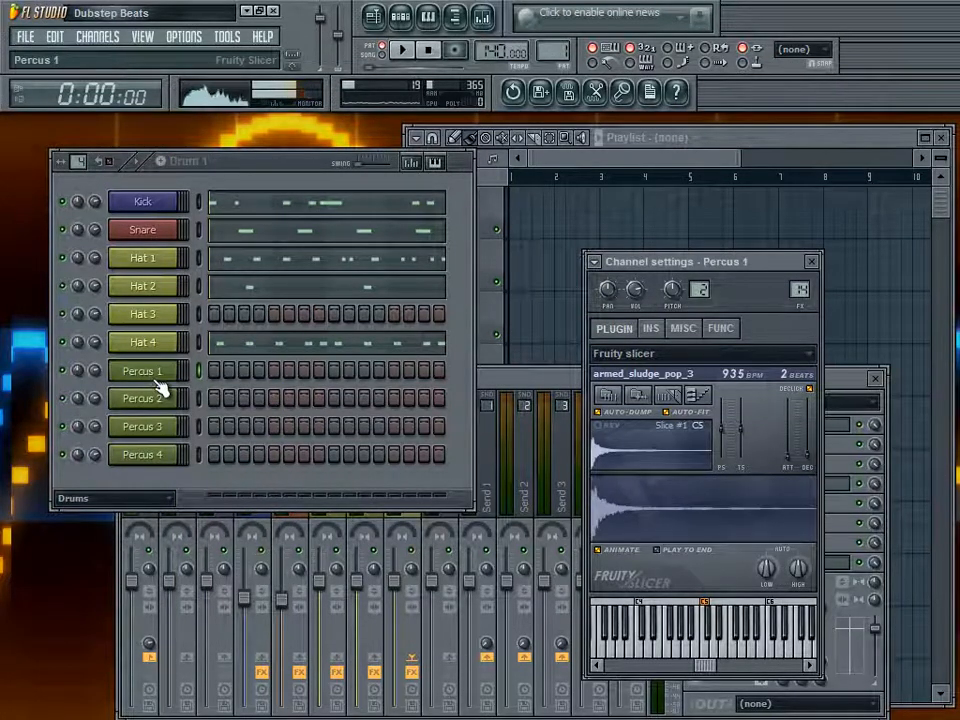
pyautogui.rightClick(176, 369)
pyautogui.click(208, 370)
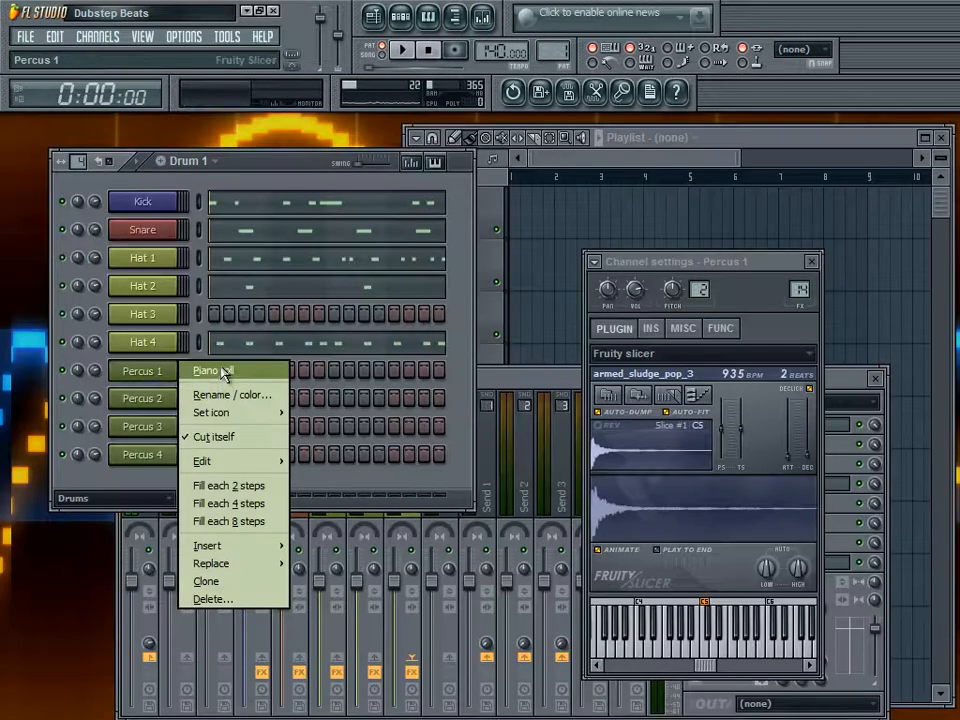
pyautogui.click(223, 371)
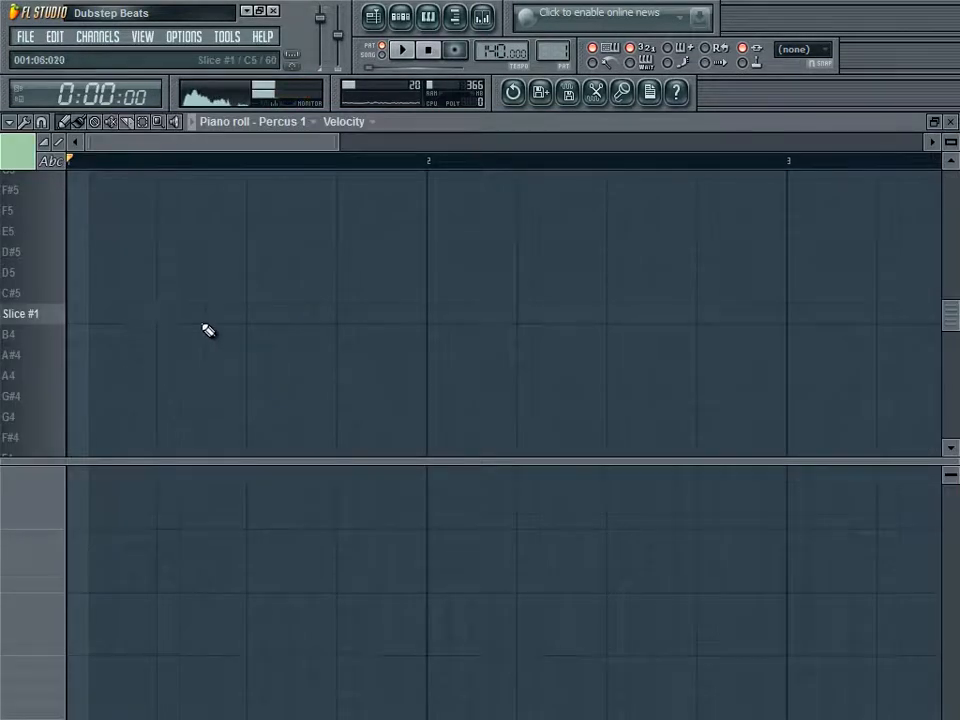
# Place two-step Slice #1 notes at 1:07 and 1:13 and lower their velocities, leaving the second slightly louder
pyautogui.click(205, 316)
pyautogui.click(341, 314)
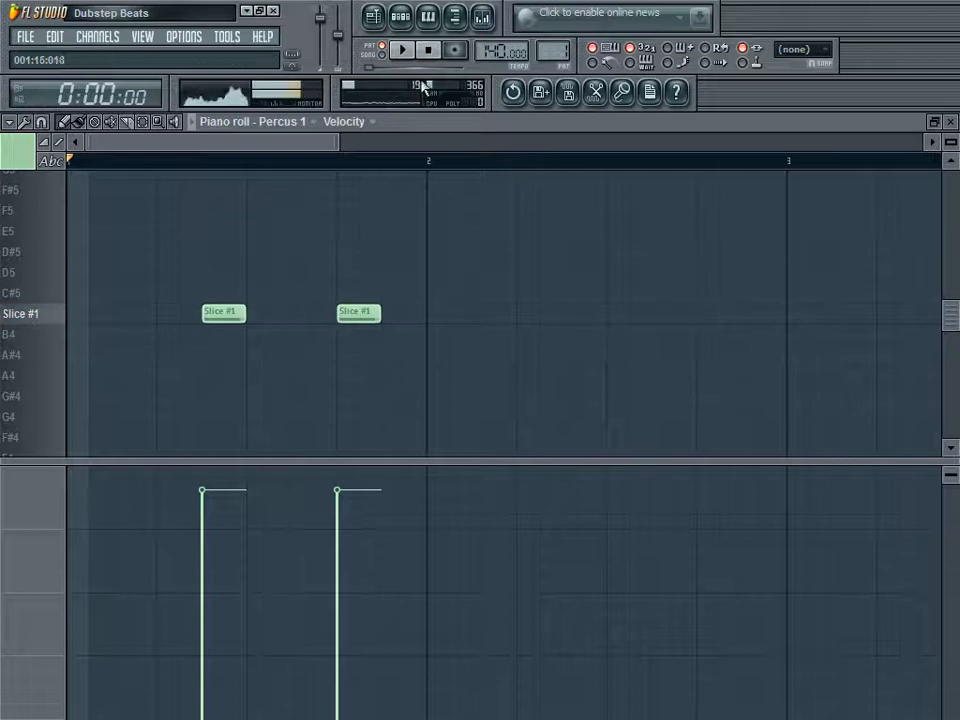
pyautogui.click(412, 50)
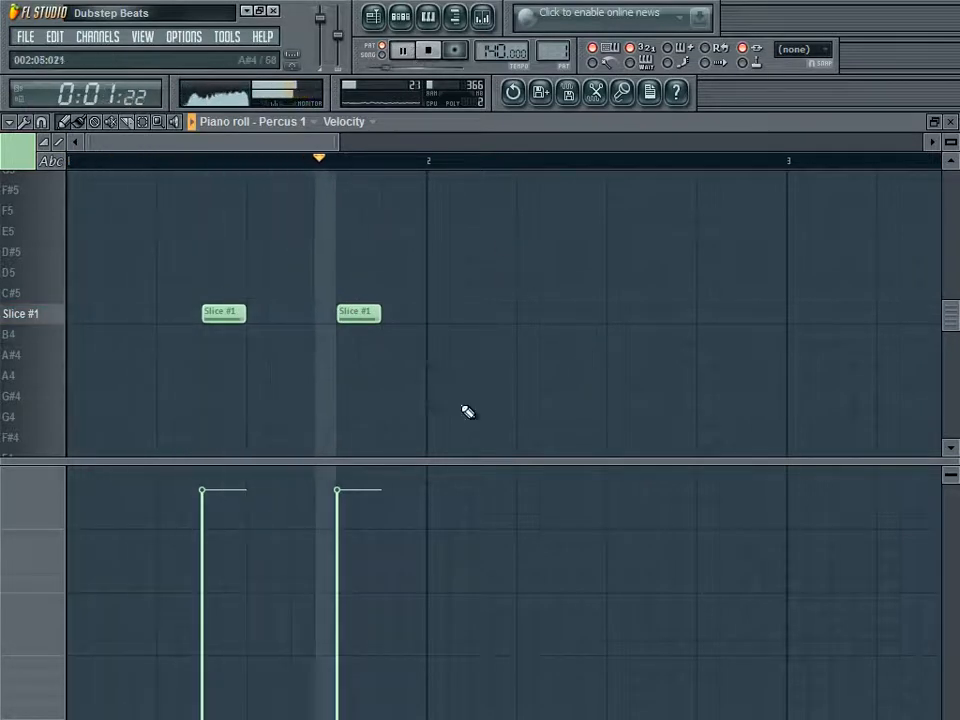
pyautogui.moveTo(228, 528)
pyautogui.mouseDown()
pyautogui.moveTo(222, 560)
pyautogui.moveTo(340, 558)
pyautogui.mouseUp()
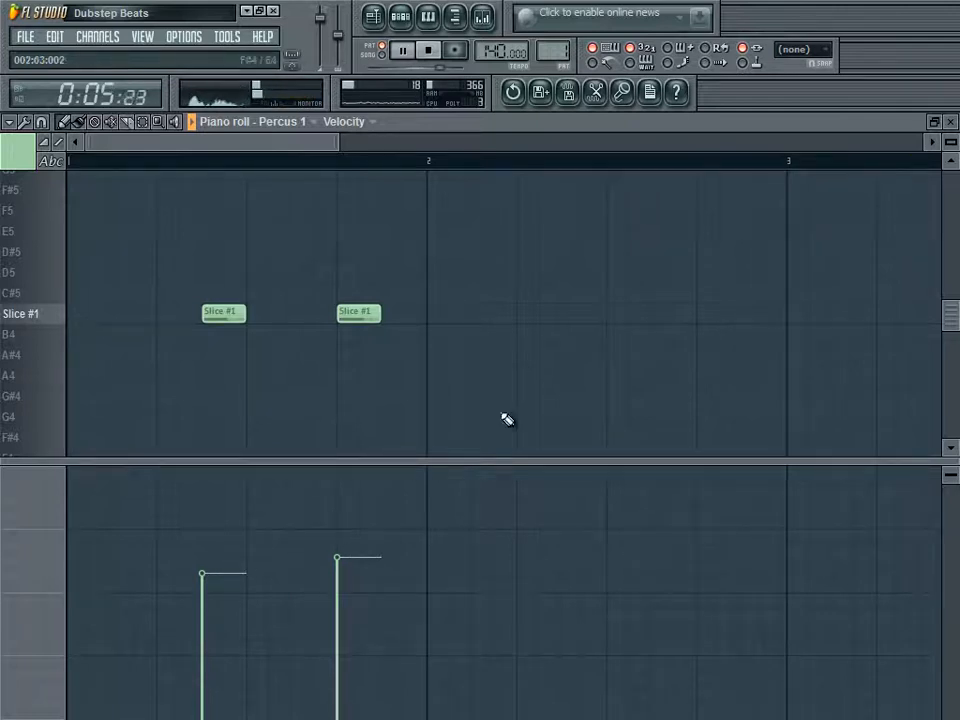
# Copy both Percus 1 notes into bar 3, at 3:07 and 3:13
pyautogui.hotkey('ctrl', 'a')
pyautogui.hotkey('ctrl', 'c')
pyautogui.moveTo(878, 325); pyautogui.dragTo(371, 378)
pyautogui.hotkey('ctrl', 'v')
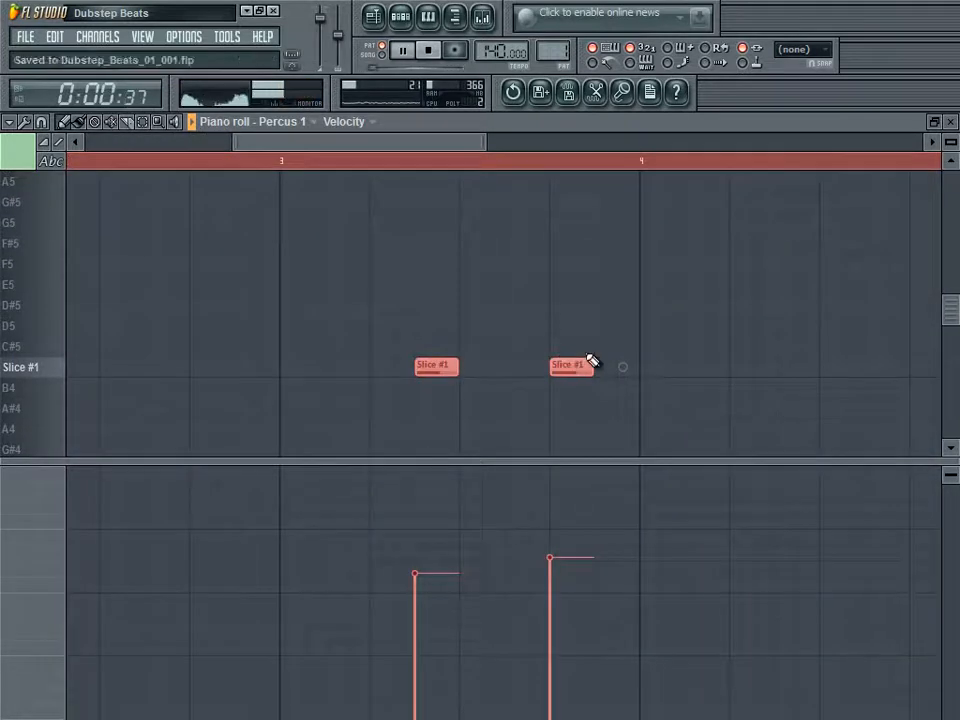
# Close the Percus 1 piano roll, save the project and stop playback
pyautogui.click(950, 121)
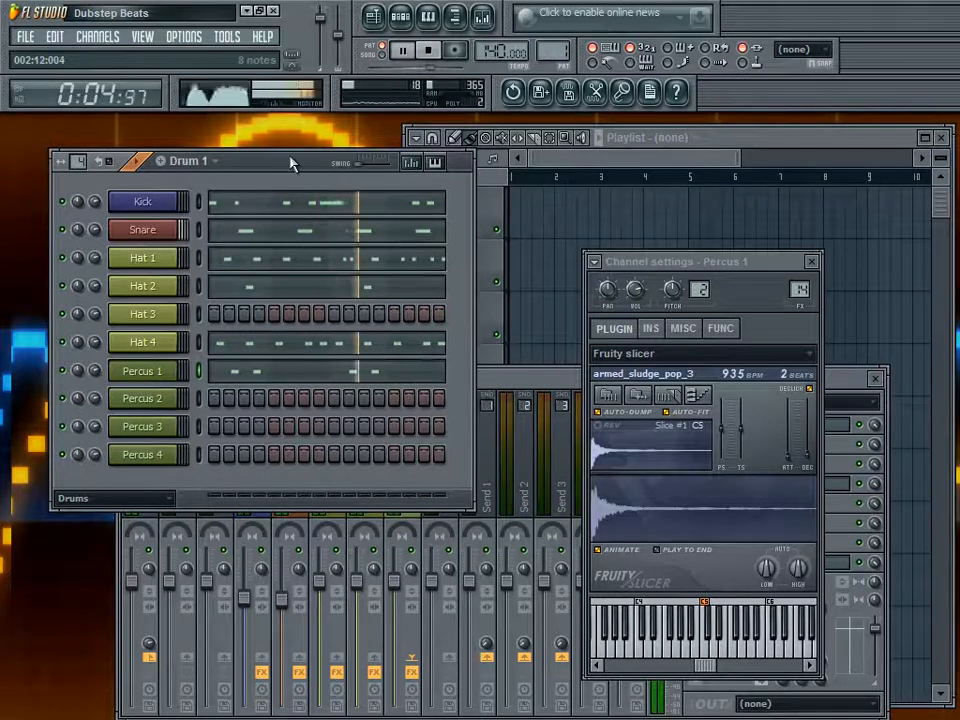
pyautogui.click(574, 206)
pyautogui.hotkey('ctrl', 's')
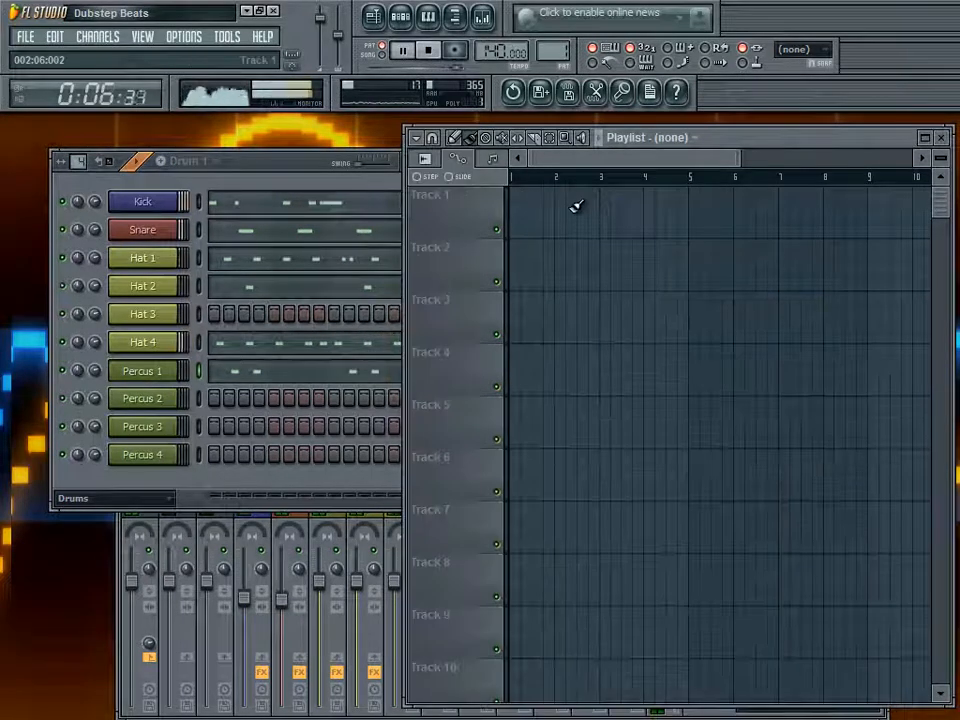
pyautogui.click(282, 178)
pyautogui.press('space')
# Place Drum 1 pattern clips on Track 1 of the playlist at bars 1 and 5
pyautogui.click(518, 193)
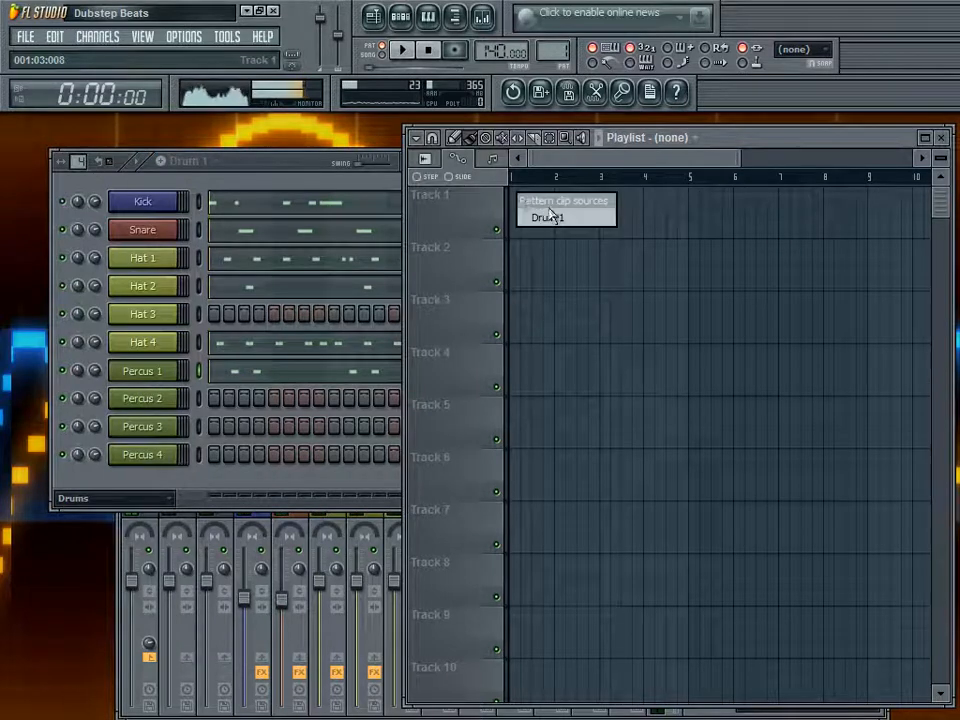
pyautogui.click(548, 217)
pyautogui.click(535, 218)
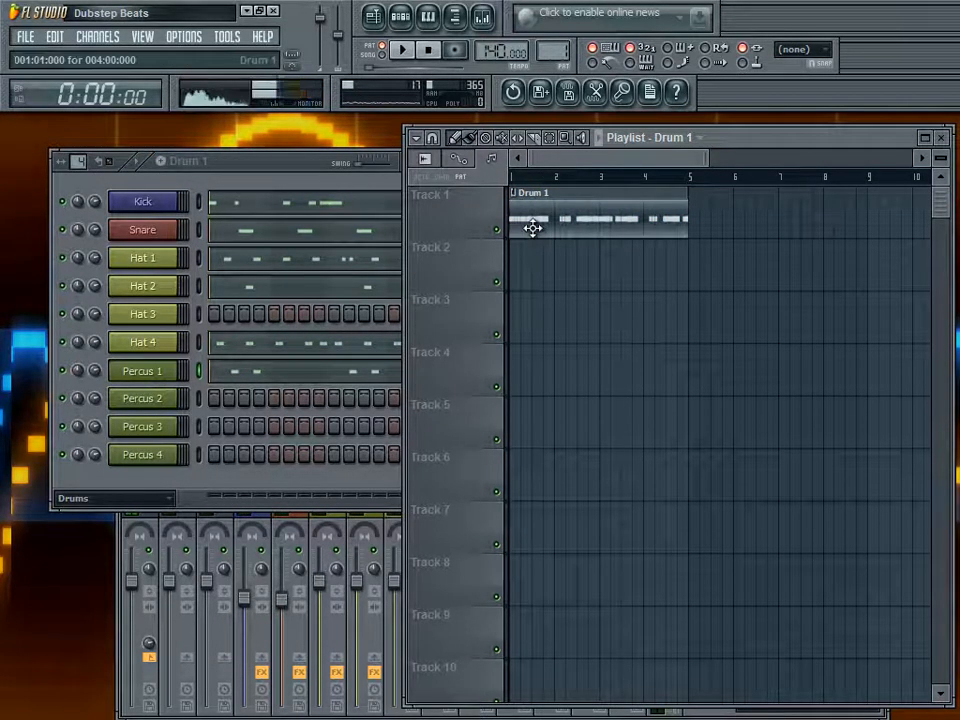
pyautogui.hscroll(3, 611, 281)
pyautogui.moveTo(619, 281); pyautogui.dragTo(657, 197)
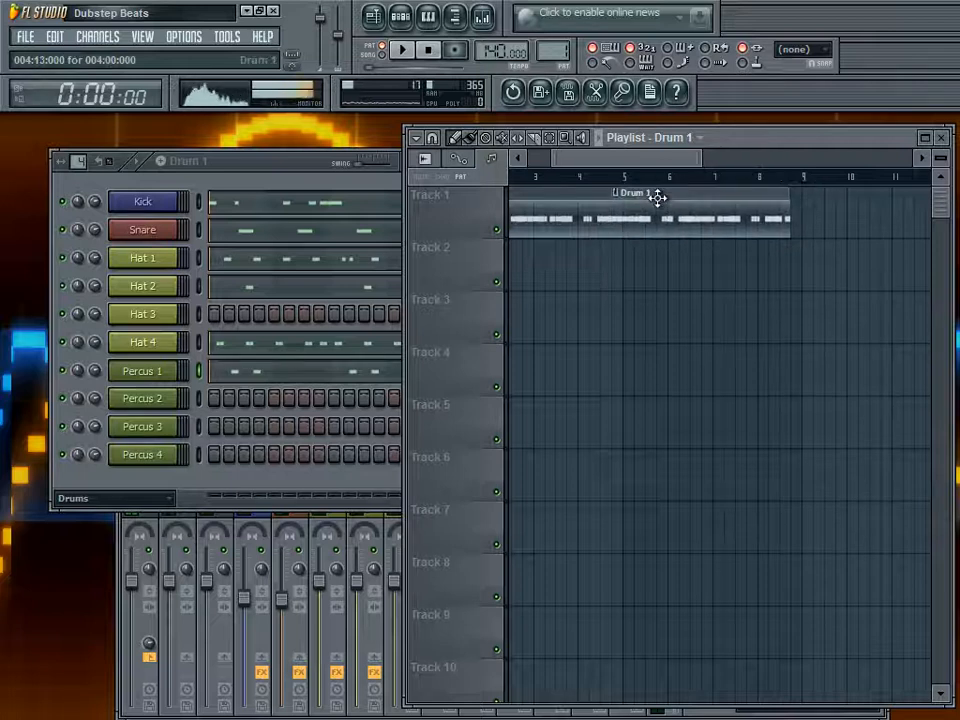
pyautogui.hscroll(-3, 724, 240)
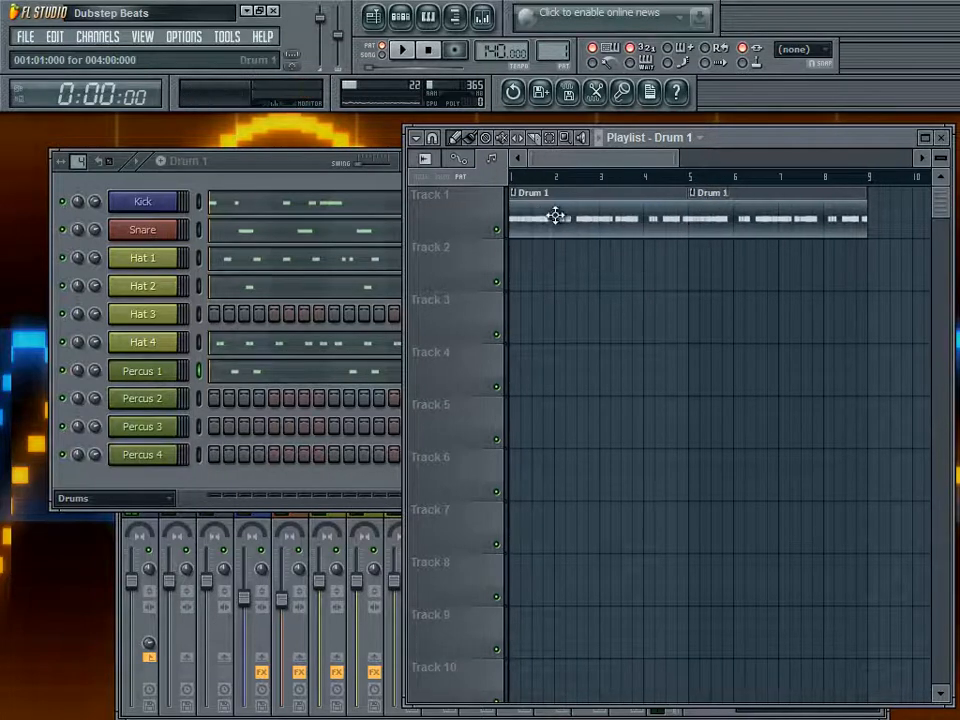
# Add two more Drum 1 clips on Track 1, aligned to bars 9 and 13
pyautogui.hscroll(9, 643, 225)
pyautogui.hscroll(-6, 640, 258)
pyautogui.click(707, 211)
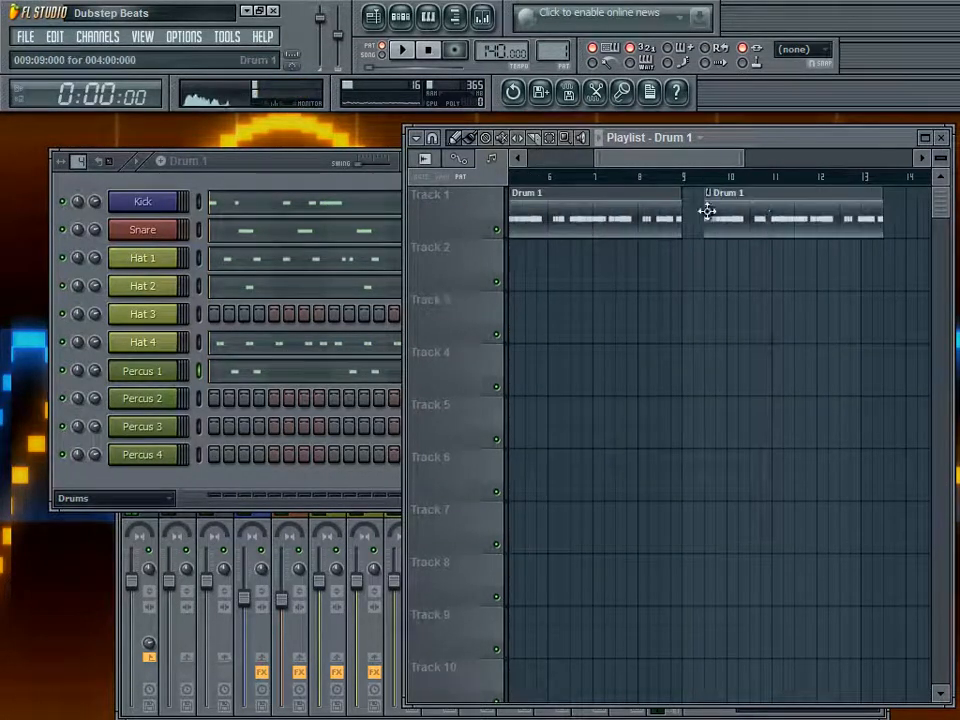
pyautogui.moveTo(759, 214); pyautogui.dragTo(736, 221)
pyautogui.hscroll(4, 662, 272)
pyautogui.click(766, 218)
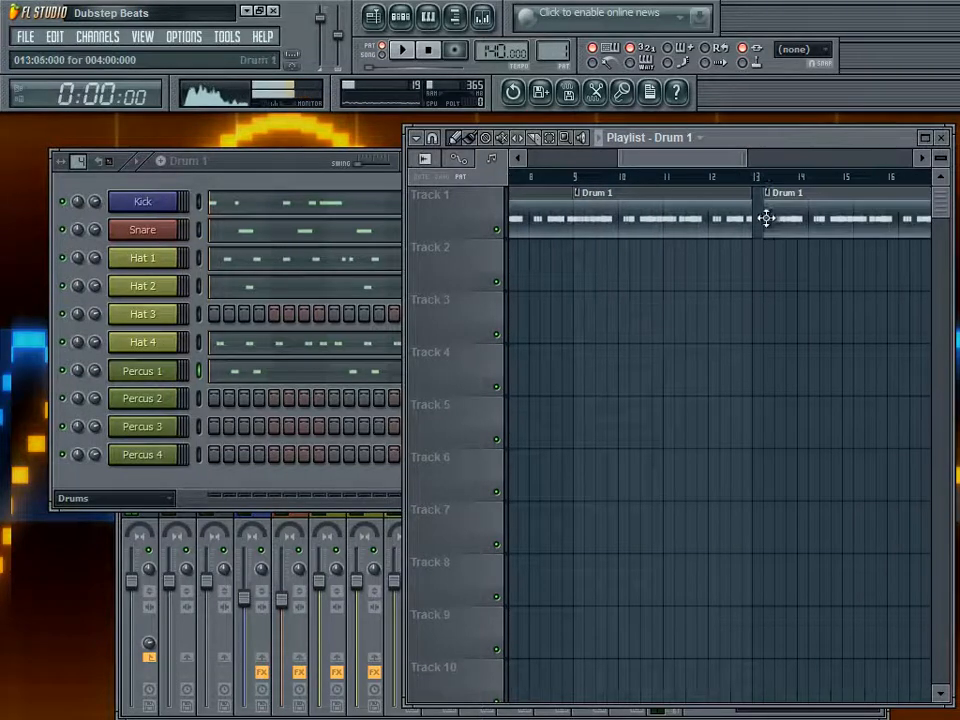
pyautogui.scroll(-3, 793, 304)
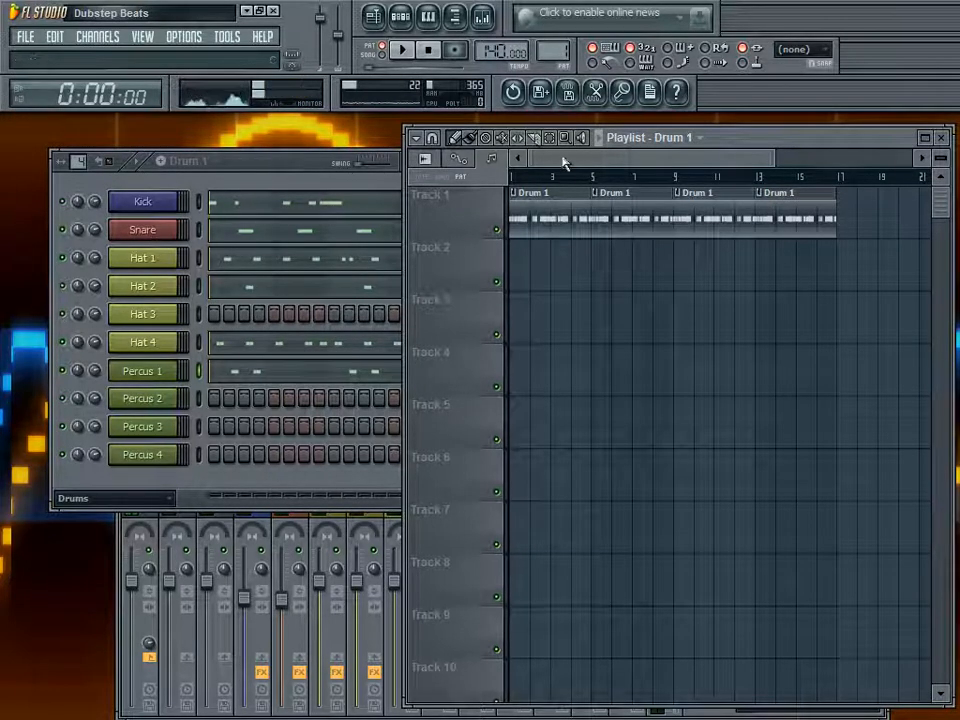
pyautogui.moveTo(827, 178); pyautogui.dragTo(510, 178)
pyautogui.keyDown('ctrl'); pyautogui.click(599, 178); pyautogui.keyUp('ctrl')
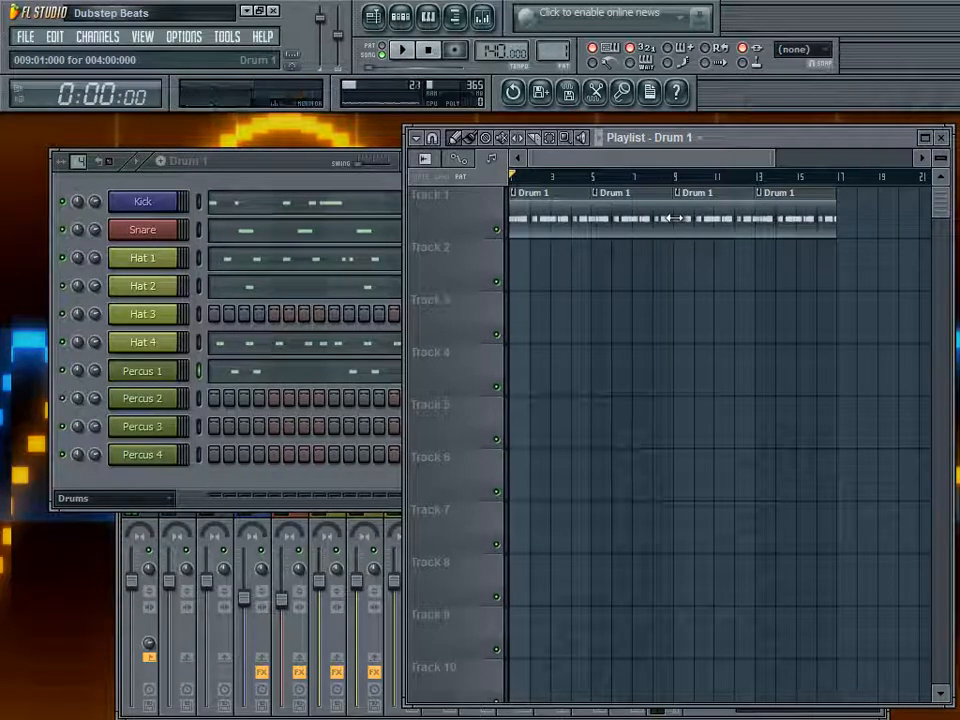
# Make the clip at bar 5 unique and rename its pattern Drum 2
pyautogui.click(598, 200)
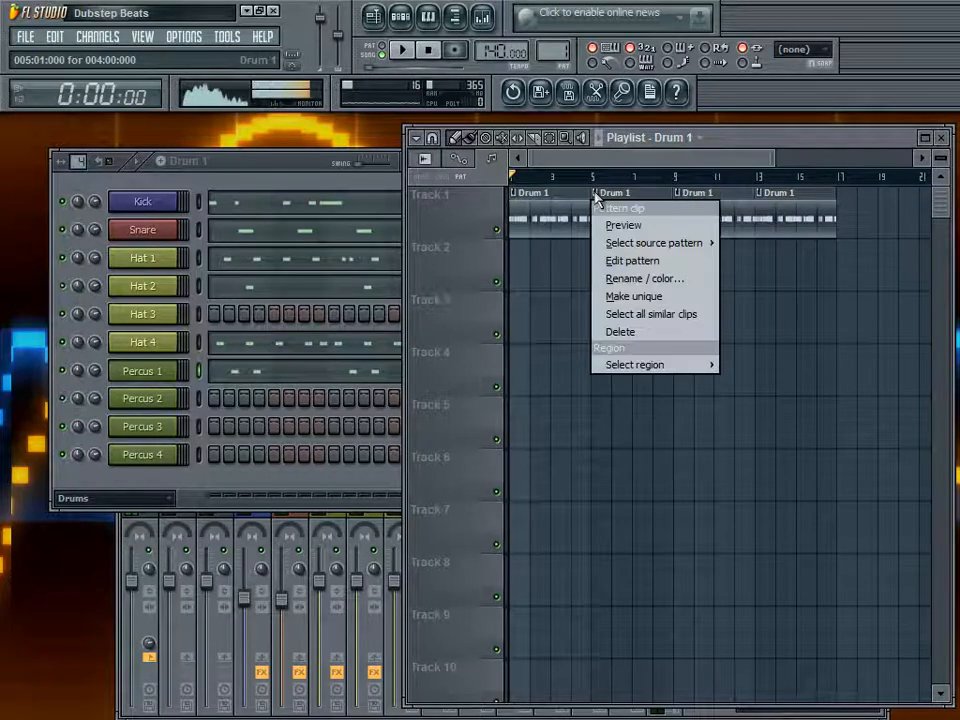
pyautogui.click(640, 297)
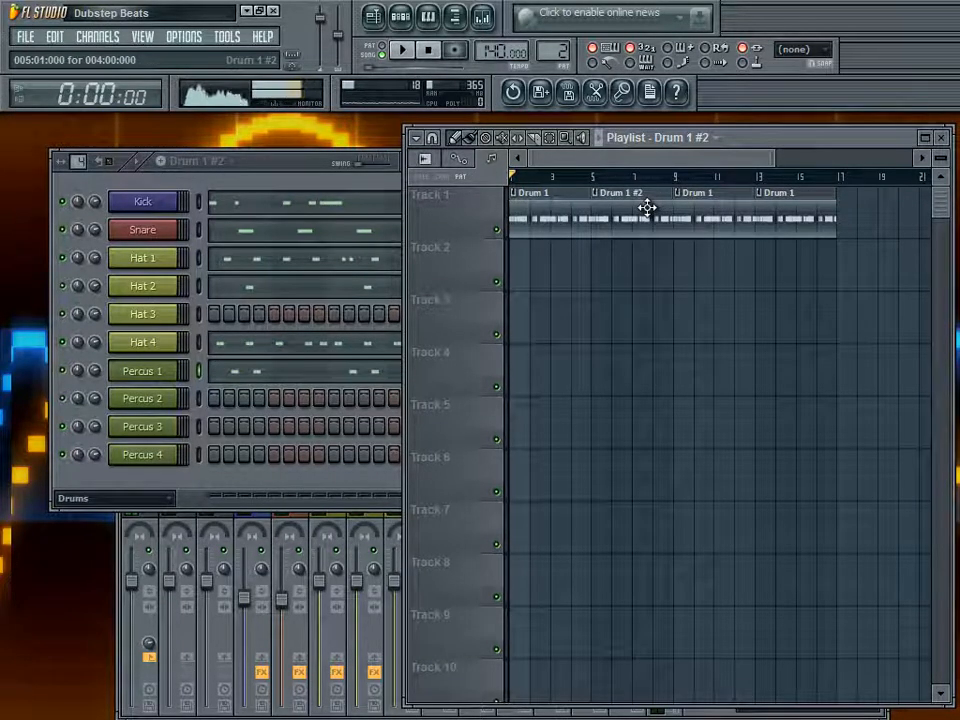
pyautogui.click(238, 172)
pyautogui.rightClick(217, 161)
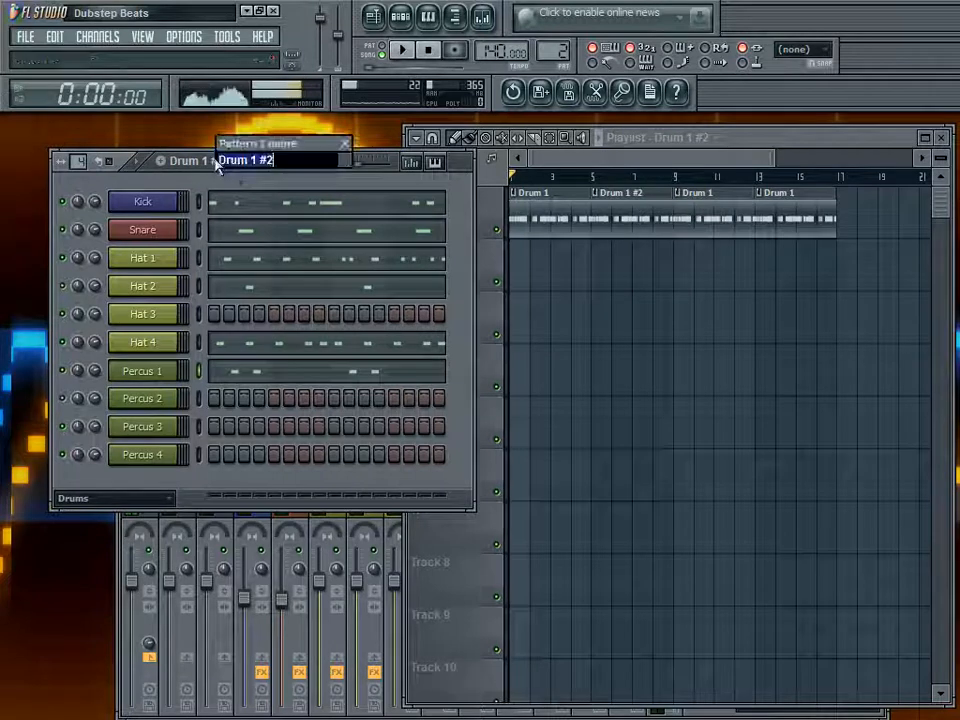
pyautogui.press('BackSpace')
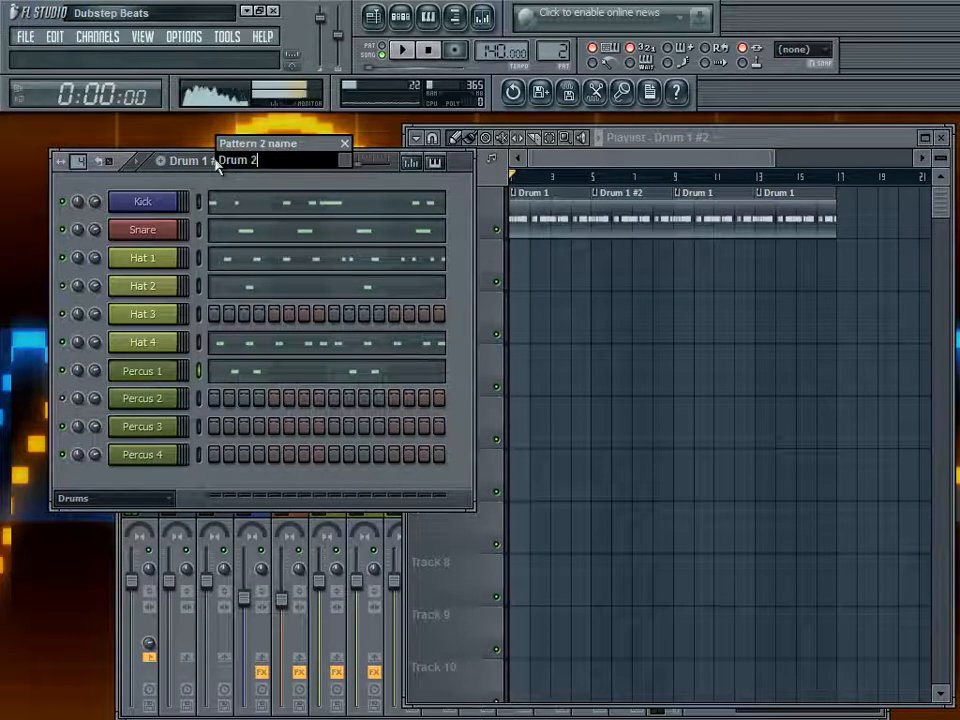
pyautogui.write('2')
pyautogui.press('Return')
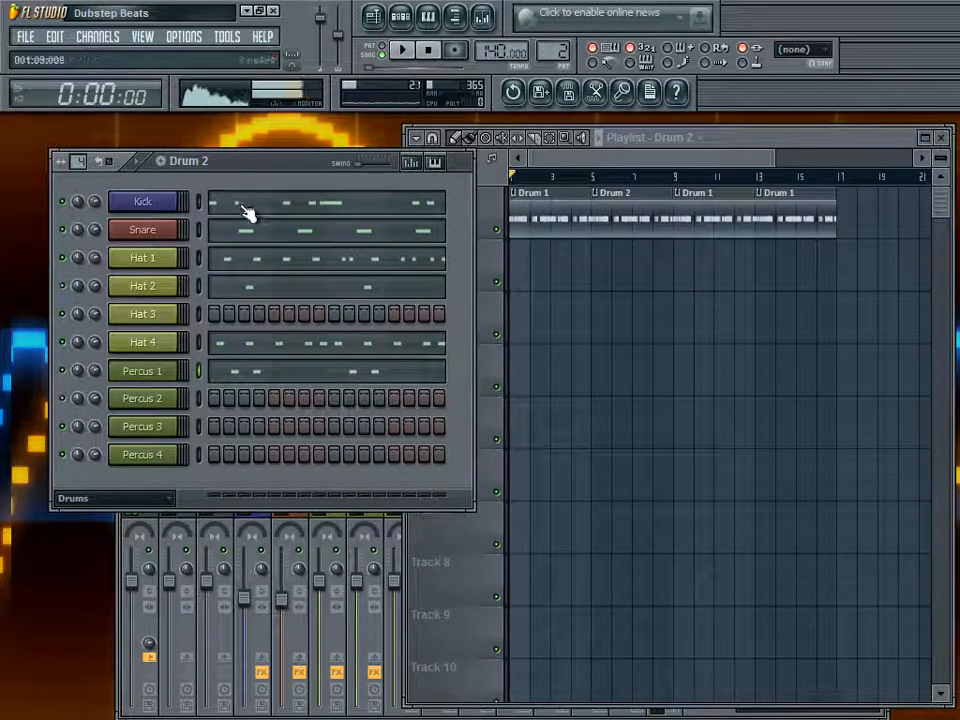
# Make the clip at bar 13 unique and rename its pattern Drum 3
pyautogui.click(627, 343)
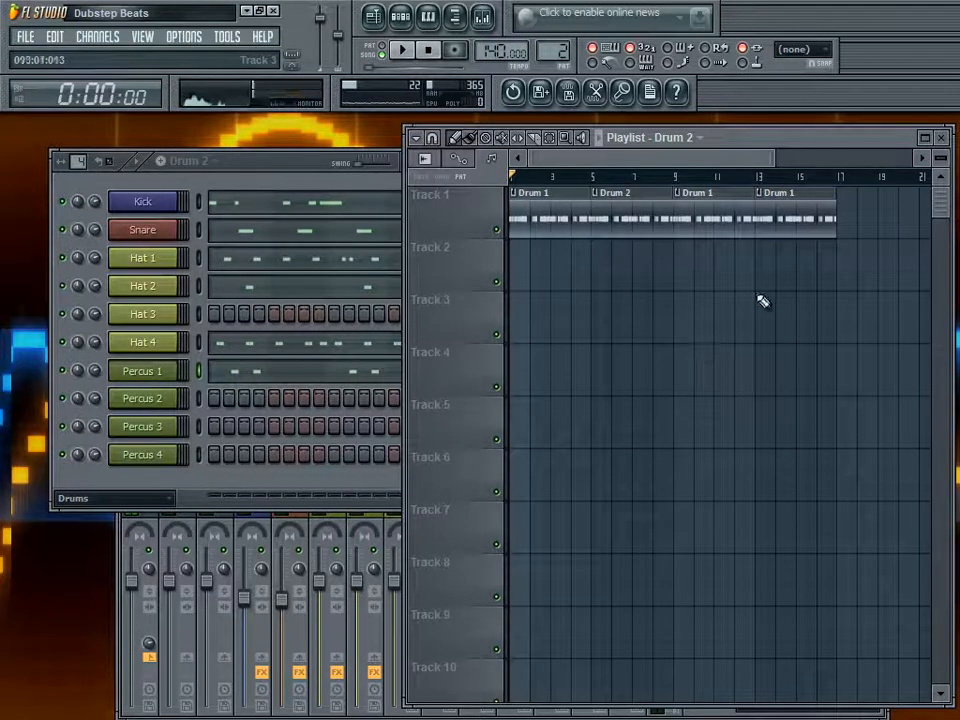
pyautogui.click(764, 205)
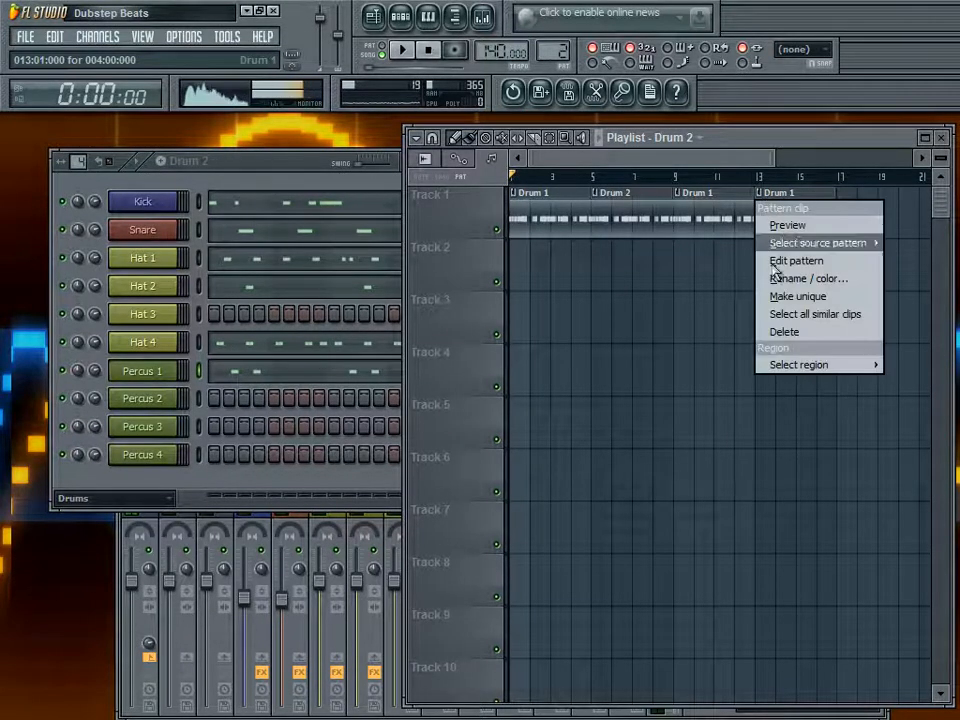
pyautogui.click(829, 297)
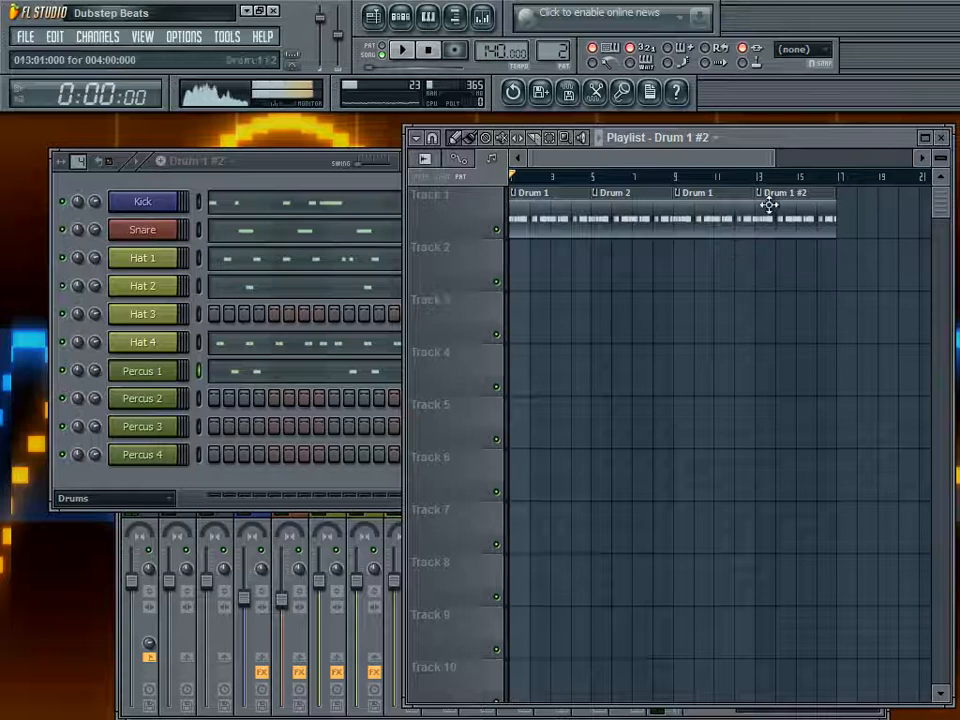
pyautogui.click(266, 172)
pyautogui.press('F2')
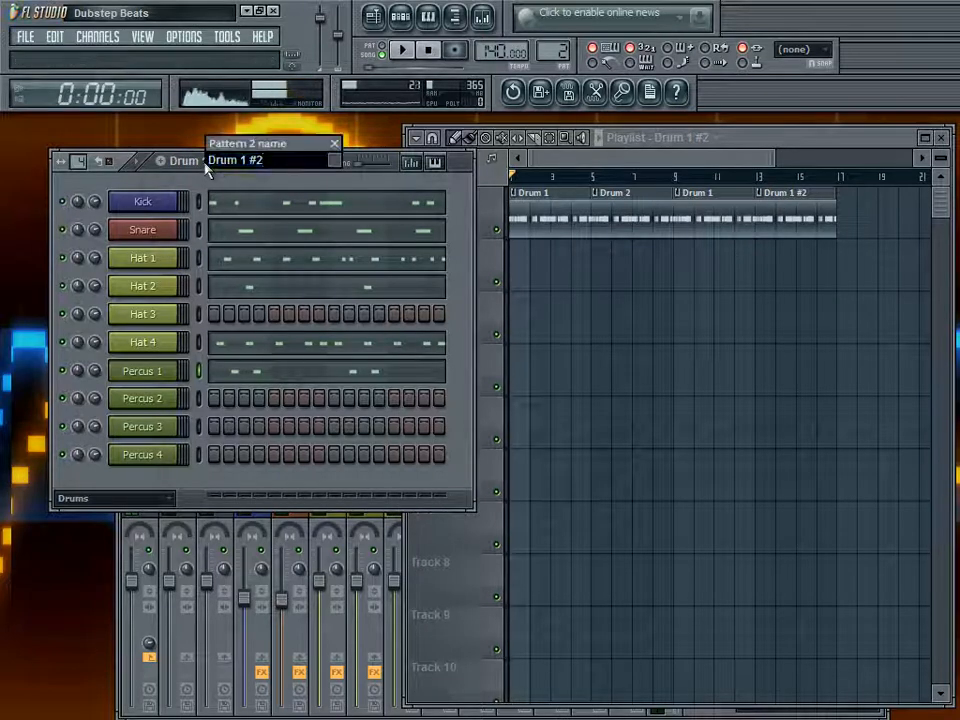
pyautogui.press('Right')
pyautogui.press('Return')
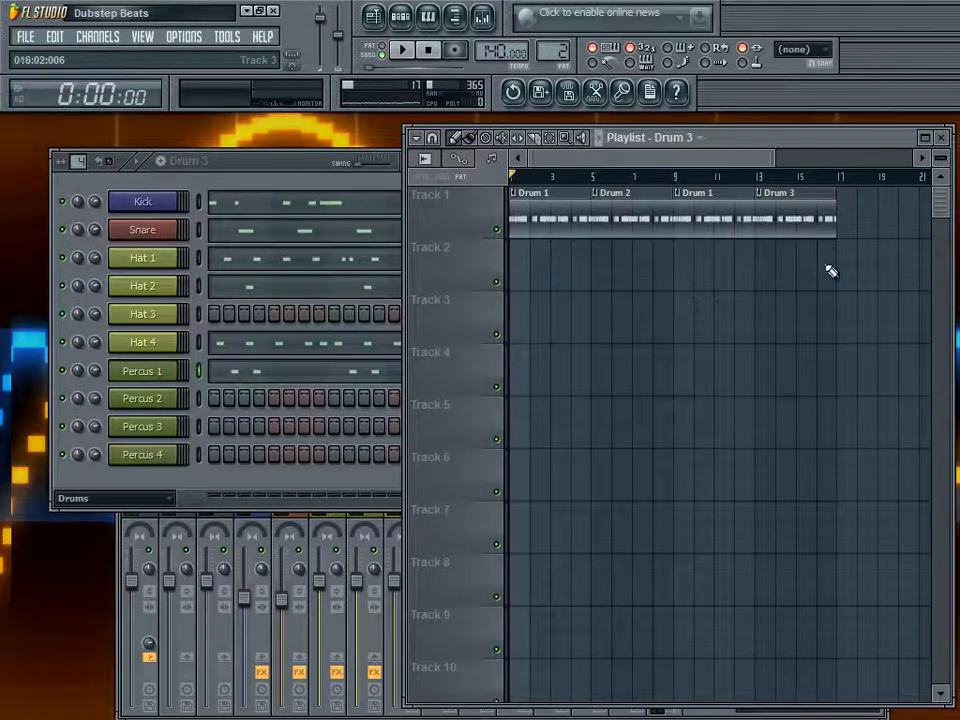
# Rename the bar 13 clip's pattern as Drum 4
pyautogui.click(203, 172)
pyautogui.press('F2')
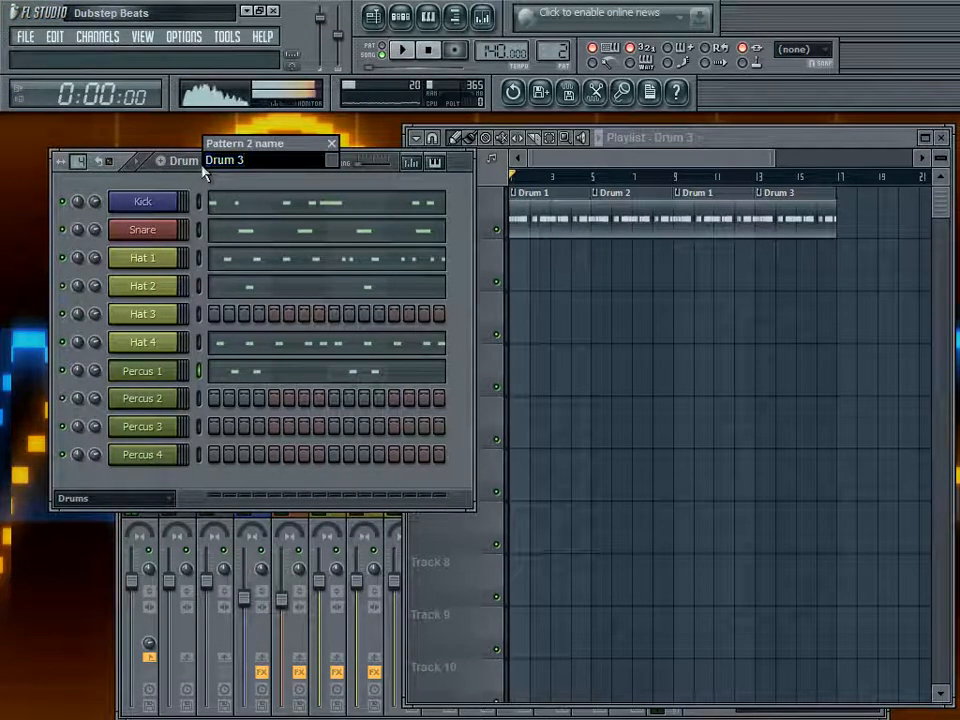
pyautogui.write('4')
pyautogui.press('Return')
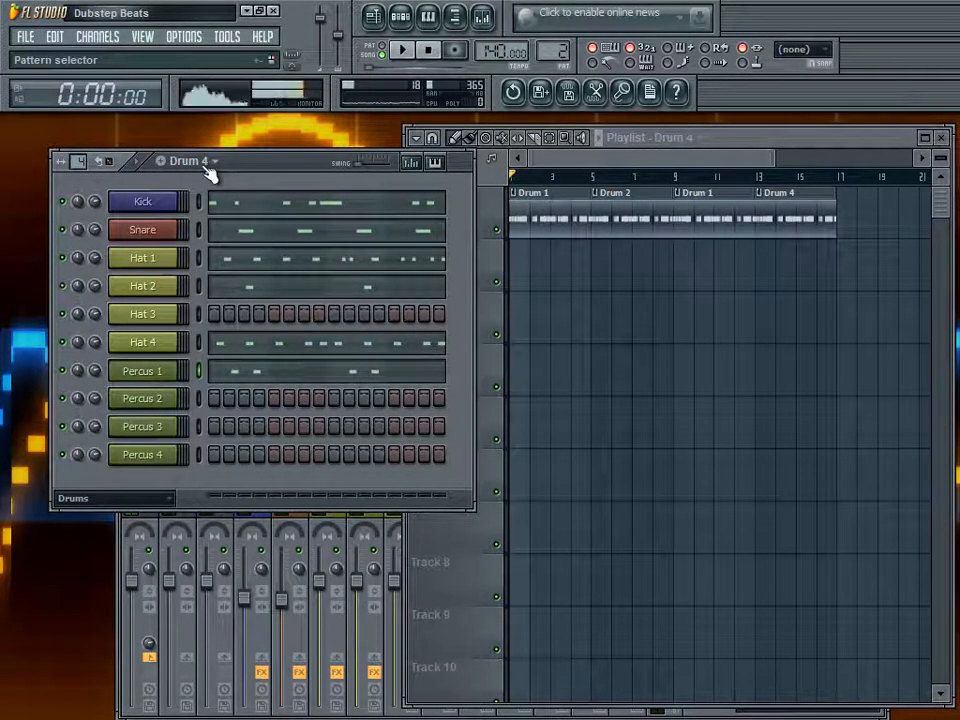
pyautogui.click(647, 320)
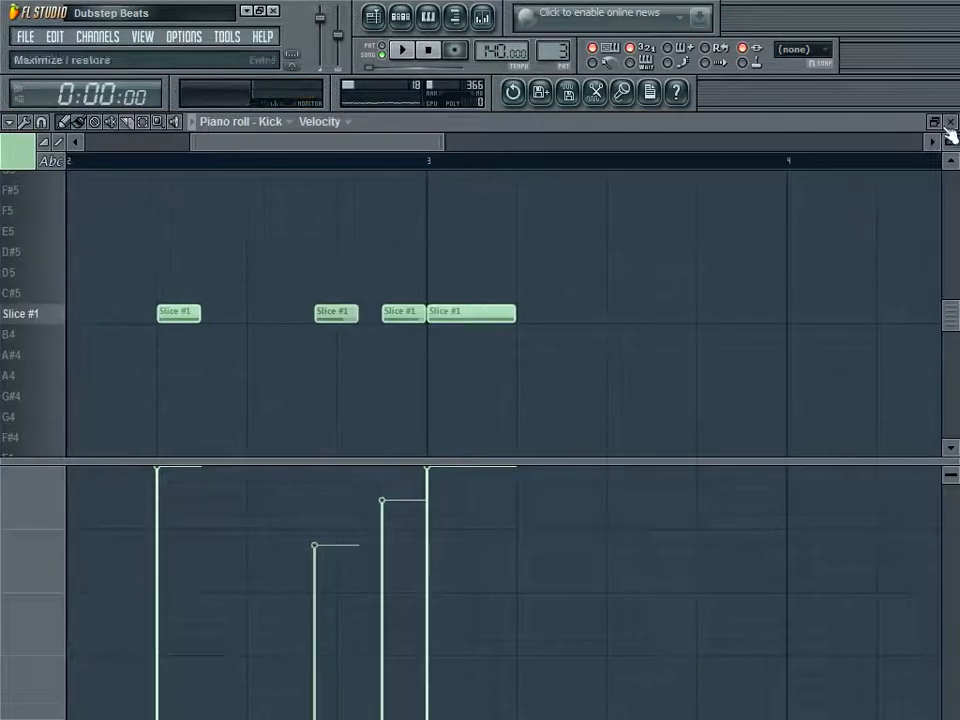
# In Drum 2's Kick piano roll, replace the short note at 1:08 with a two-step Slice #1 note at 1:06
pyautogui.click(951, 124)
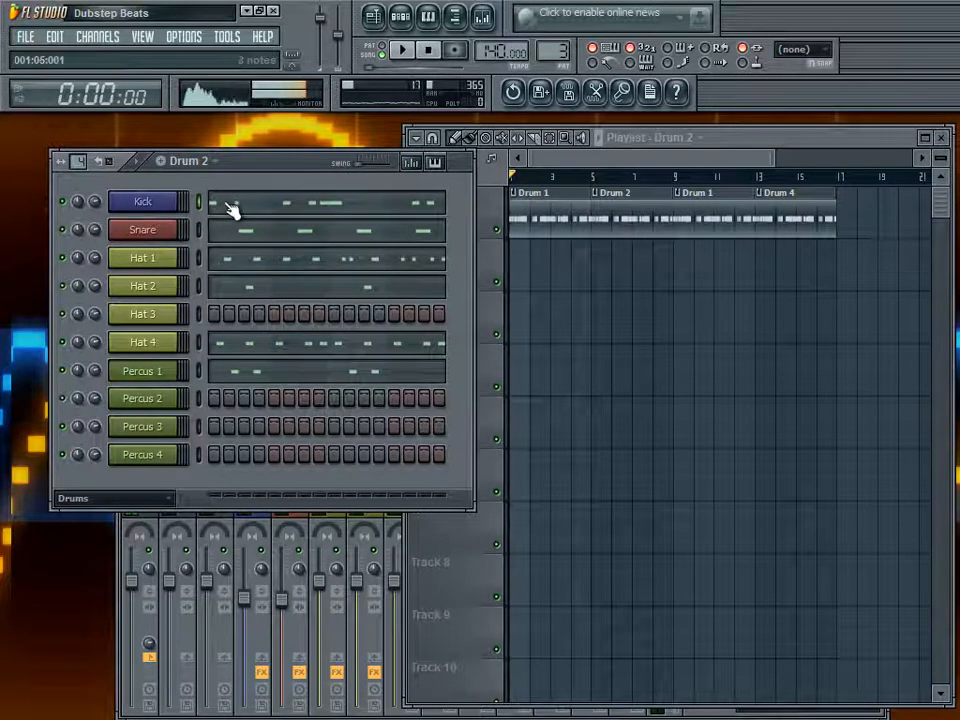
pyautogui.click(276, 210)
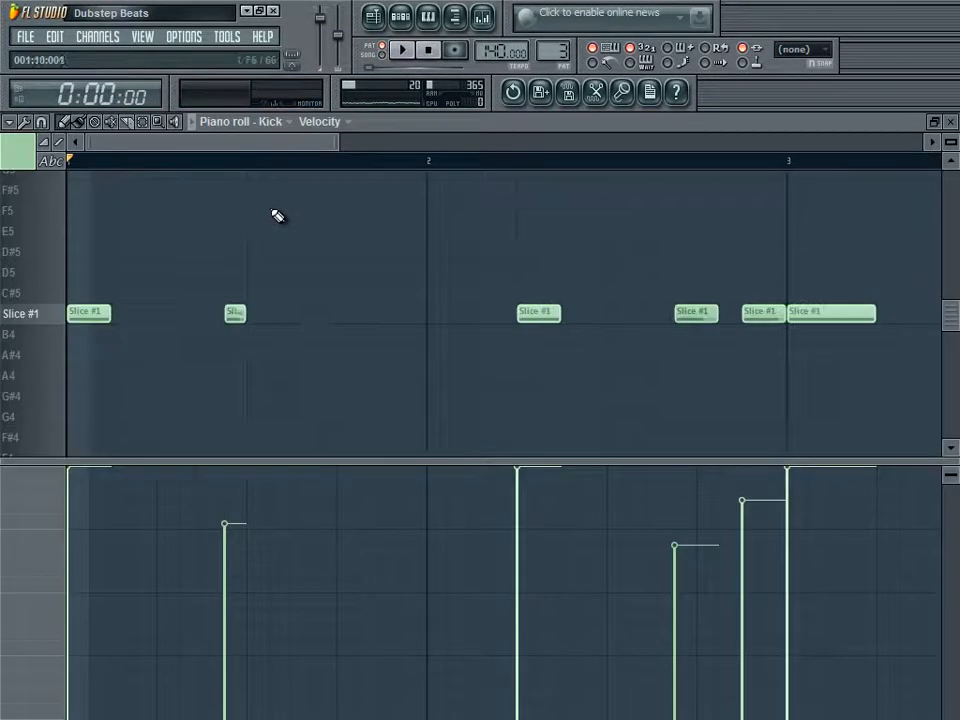
pyautogui.moveTo(214, 321); pyautogui.dragTo(211, 330)
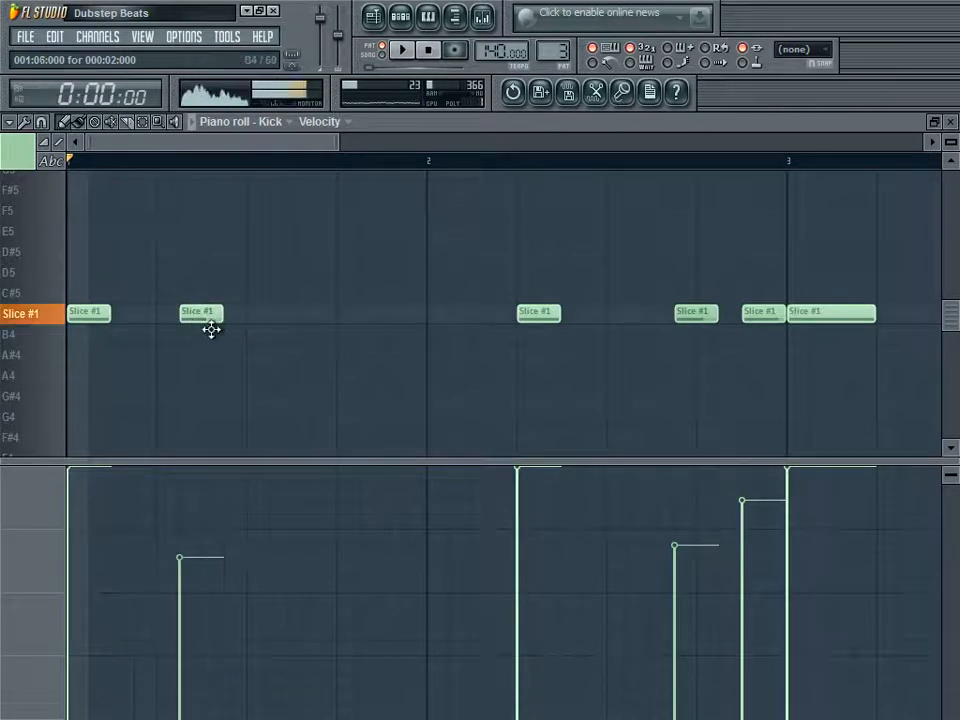
# Play the pattern and add a two-step kick note at 1:11, with its velocity raised above the 1:06 note
pyautogui.click(405, 50)
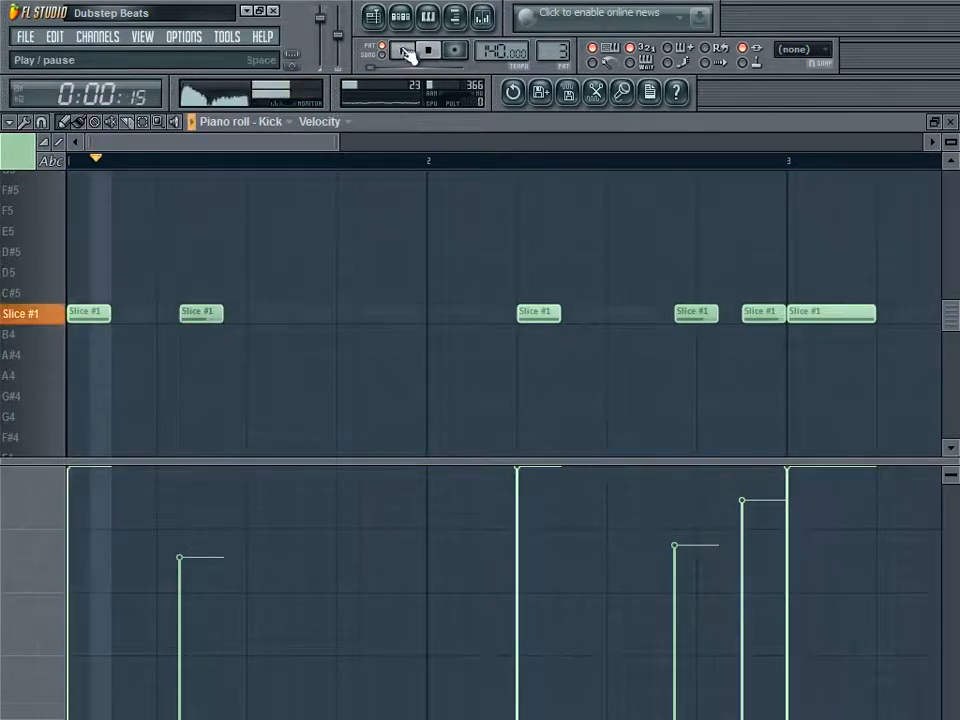
pyautogui.click(291, 317)
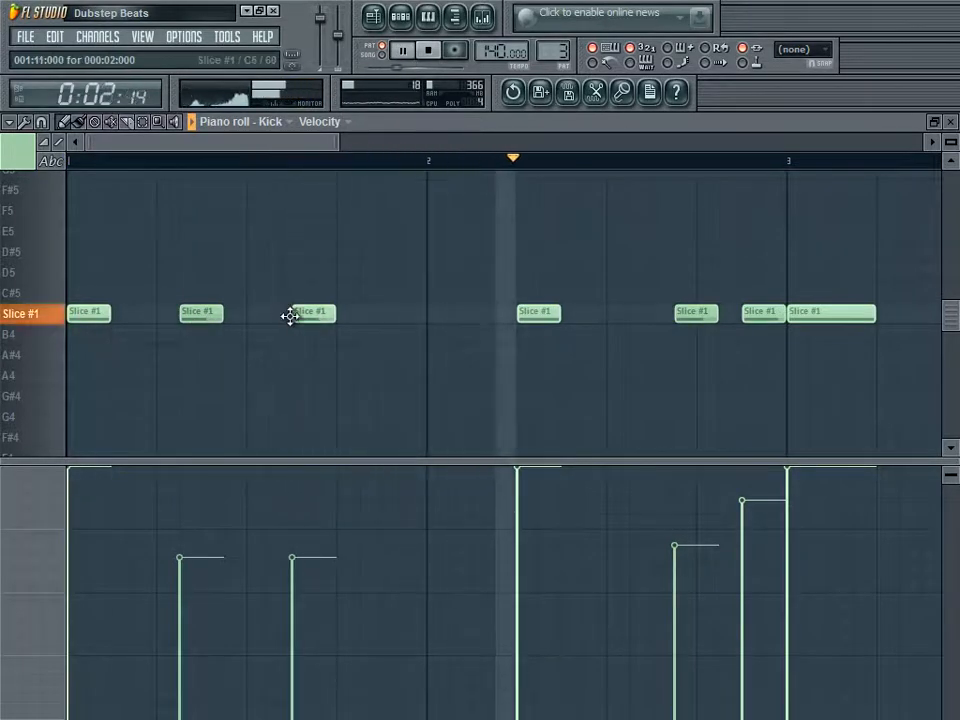
pyautogui.click(316, 320)
pyautogui.rightClick(318, 320)
pyautogui.rightClick(298, 313)
pyautogui.moveTo(302, 301); pyautogui.dragTo(307, 313)
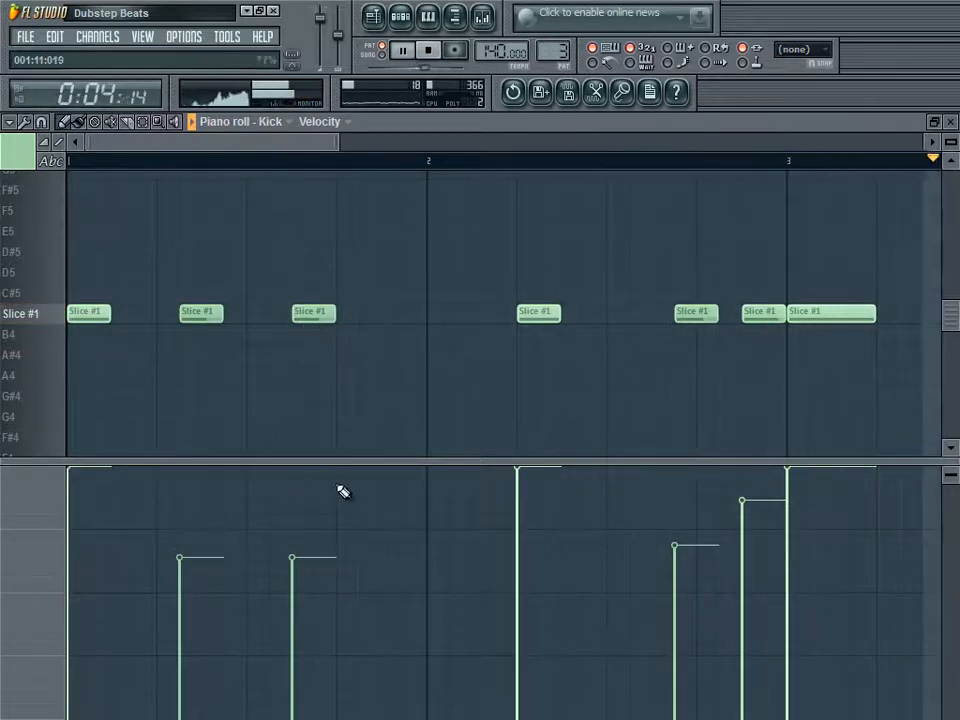
pyautogui.click(428, 50)
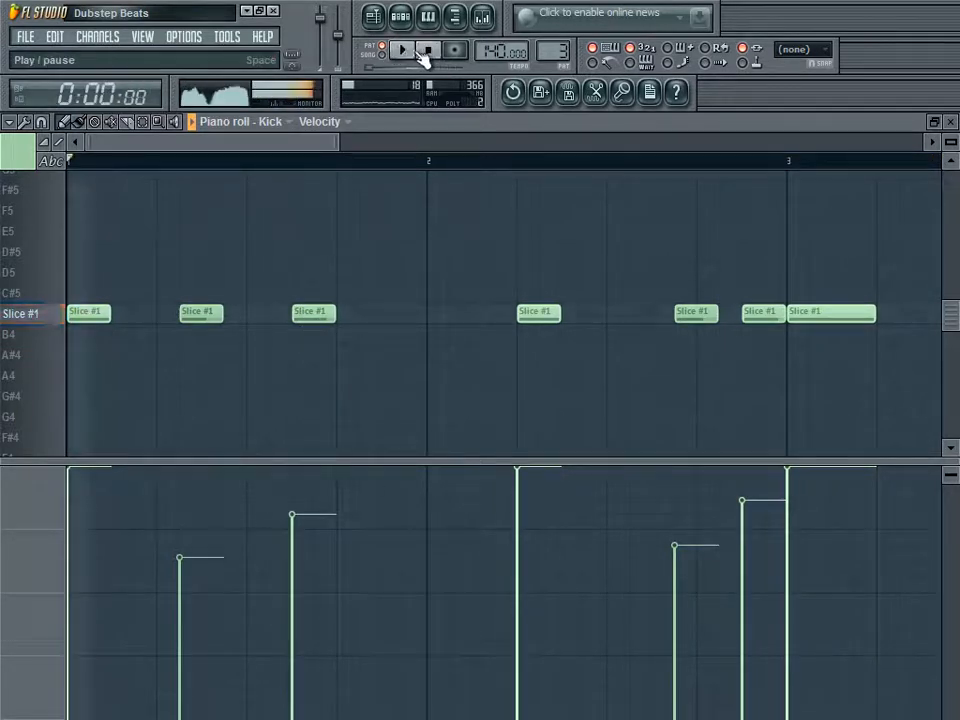
# Move the kick note from 1:11 to 1:13 and replay the pattern from the start
pyautogui.press('space')
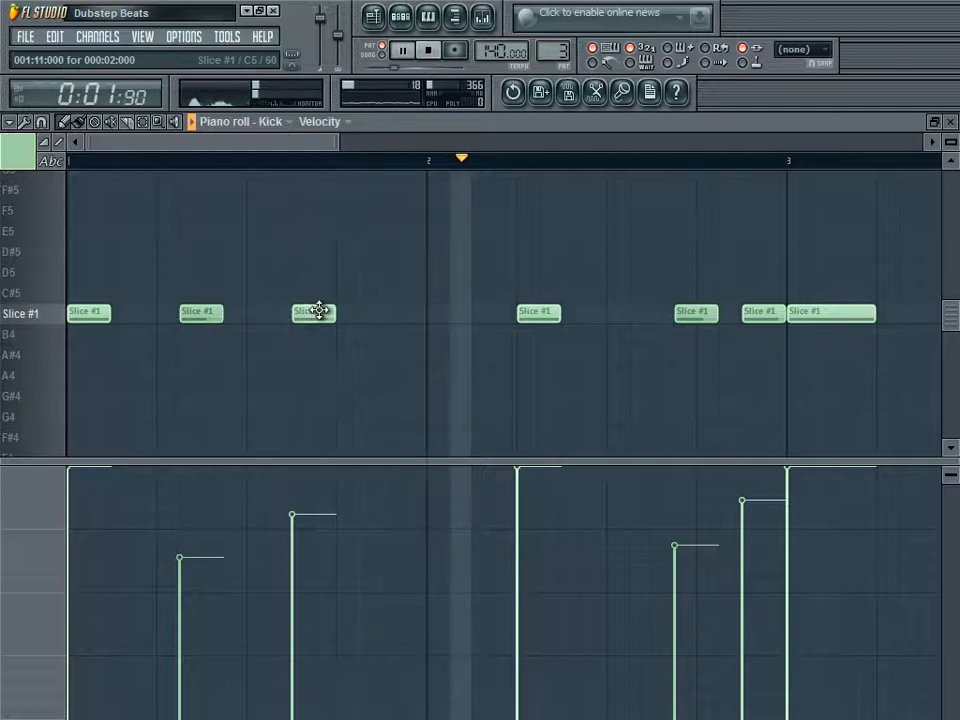
pyautogui.moveTo(317, 311); pyautogui.dragTo(362, 311)
pyautogui.click(428, 50)
pyautogui.press('space')
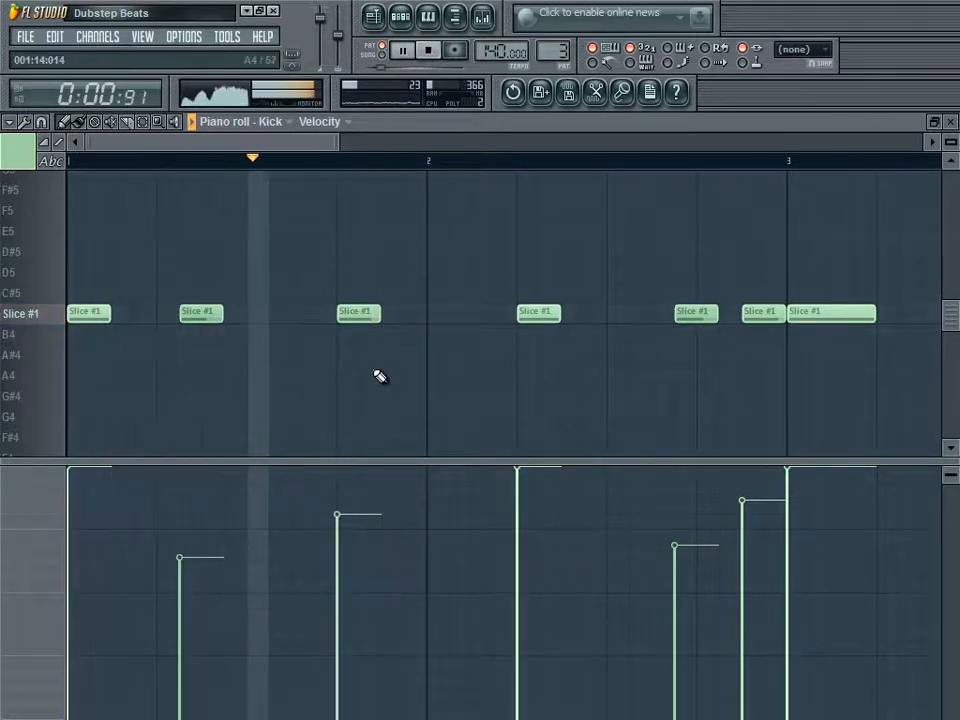
# Shift the kick note at 2:05 back to 2:04 and add another two-step kick at 2:07
pyautogui.moveTo(575, 335); pyautogui.dragTo(408, 338)
pyautogui.moveTo(373, 320); pyautogui.dragTo(356, 321)
pyautogui.click(407, 318)
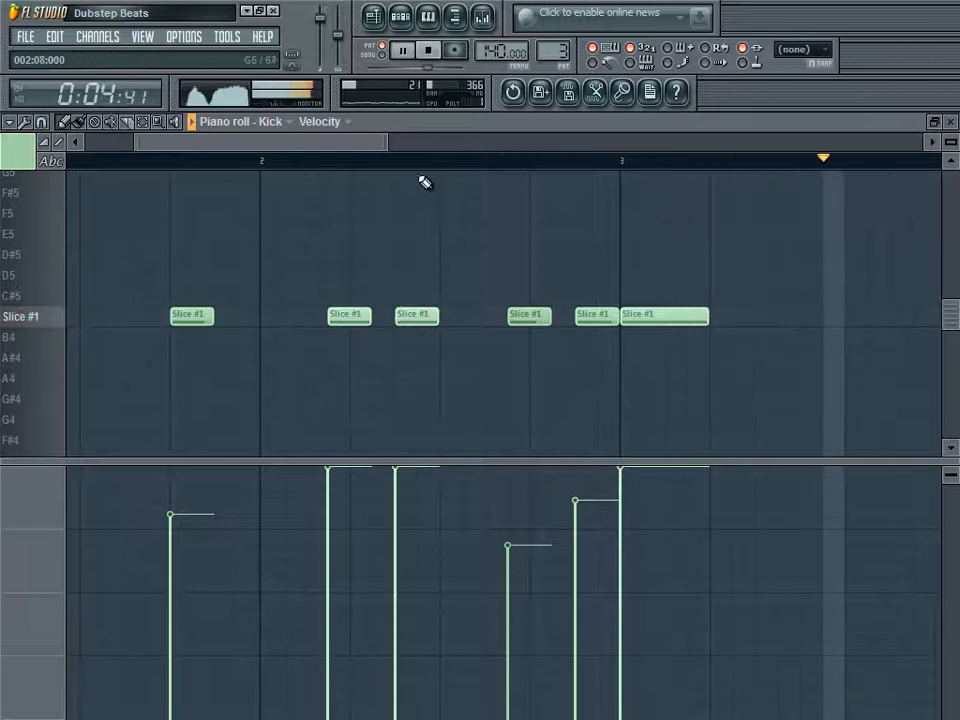
# Lower the velocities of the kicks at 2:04 and 2:07, keeping 2:07 louder, and delete the kicks at 2:12 and 2:15
pyautogui.click(363, 562)
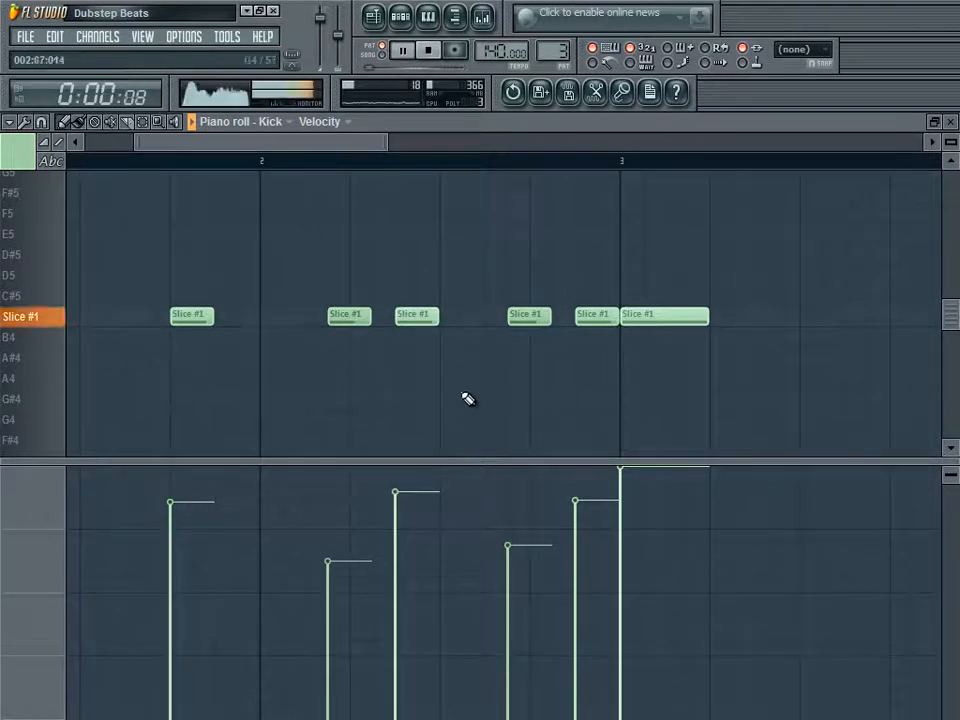
pyautogui.rightClick(594, 322)
pyautogui.rightClick(544, 322)
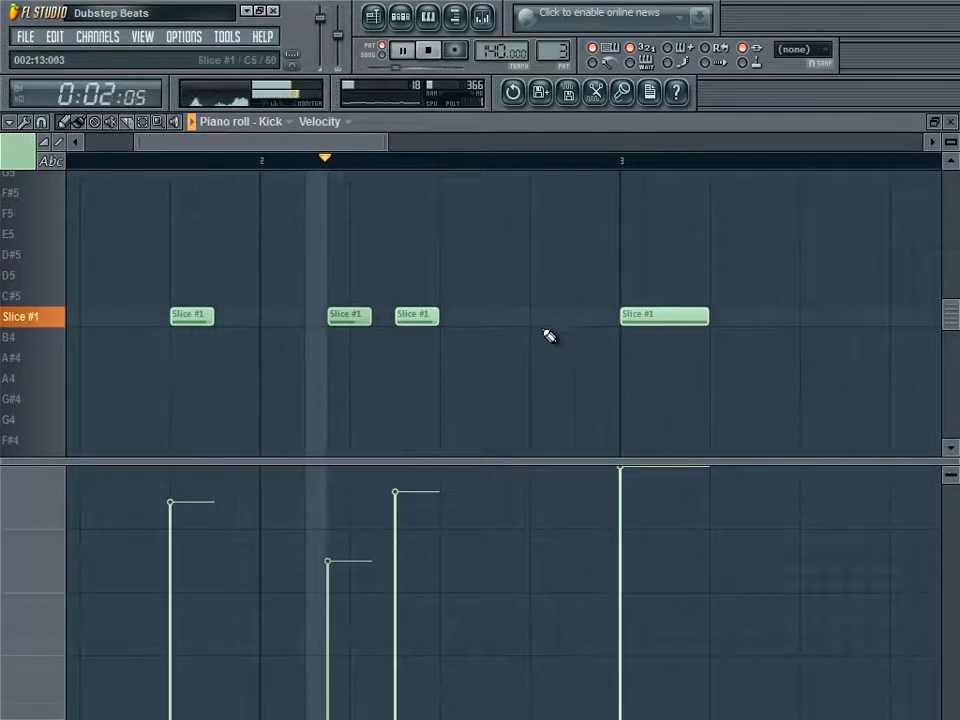
# Add a two-step kick note at 3:07, delete the kick at 1:13, and replay the pattern from the start
pyautogui.moveTo(590, 329); pyautogui.dragTo(413, 345)
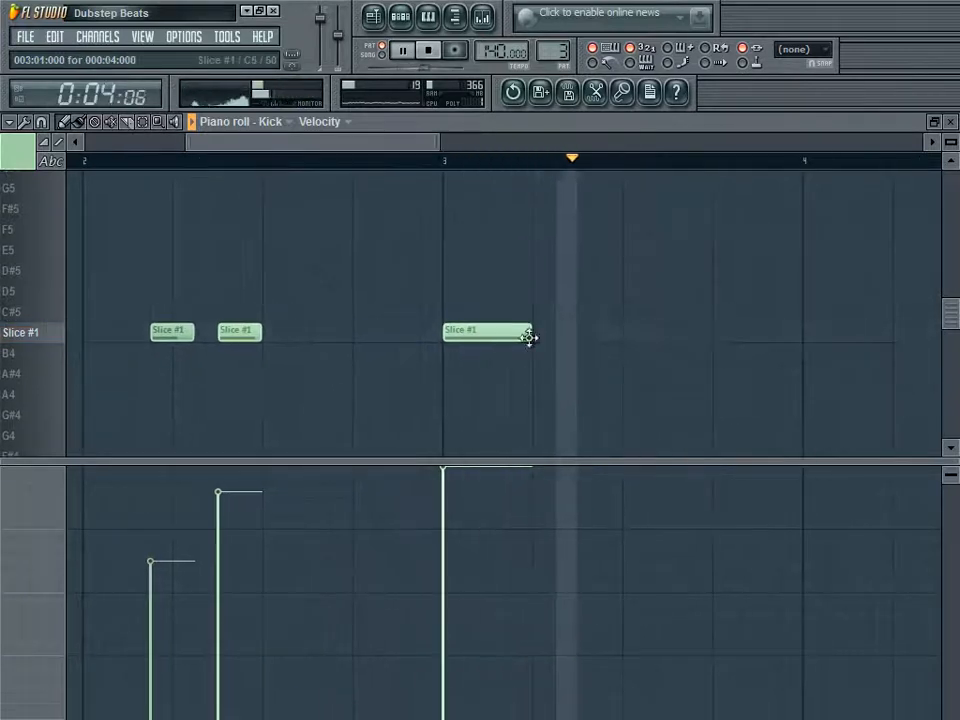
pyautogui.click(577, 334)
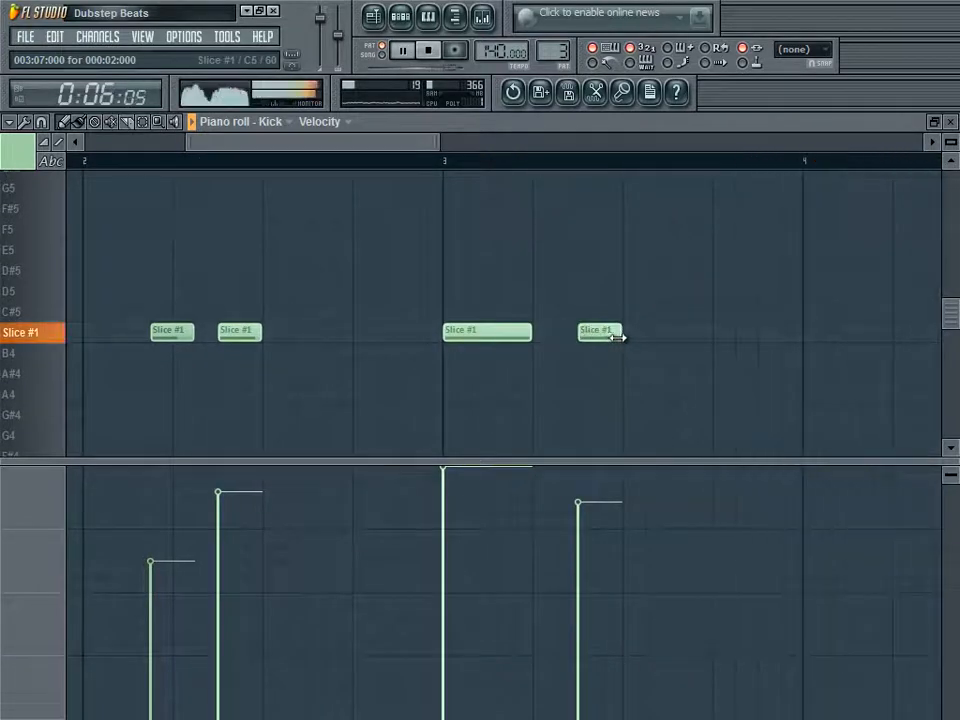
pyautogui.moveTo(525, 353); pyautogui.dragTo(864, 331)
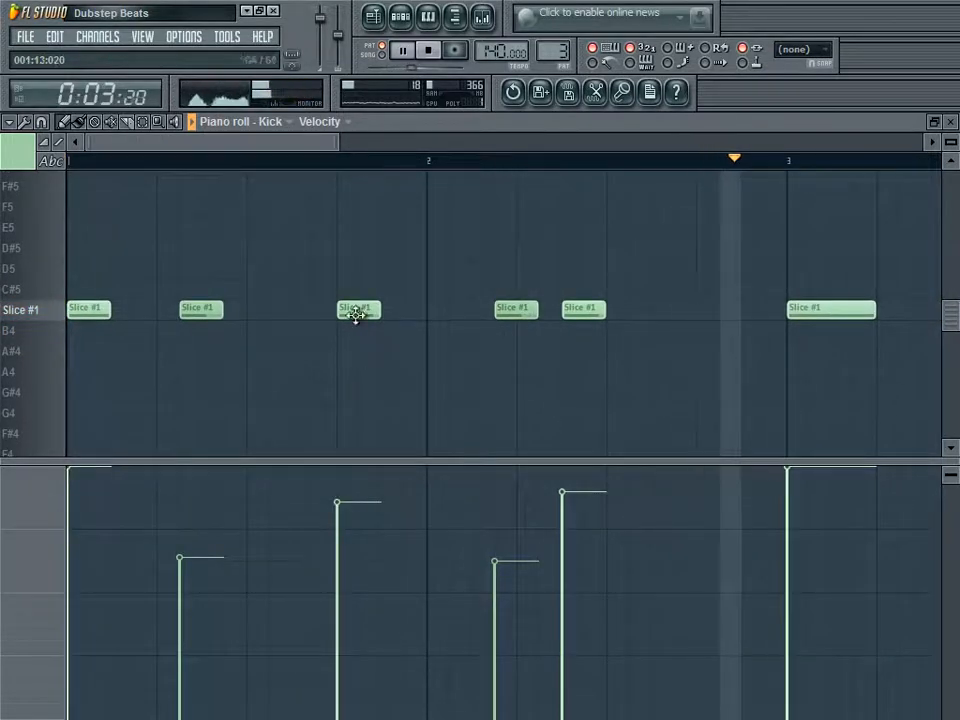
pyautogui.rightClick(356, 314)
pyautogui.click(430, 52)
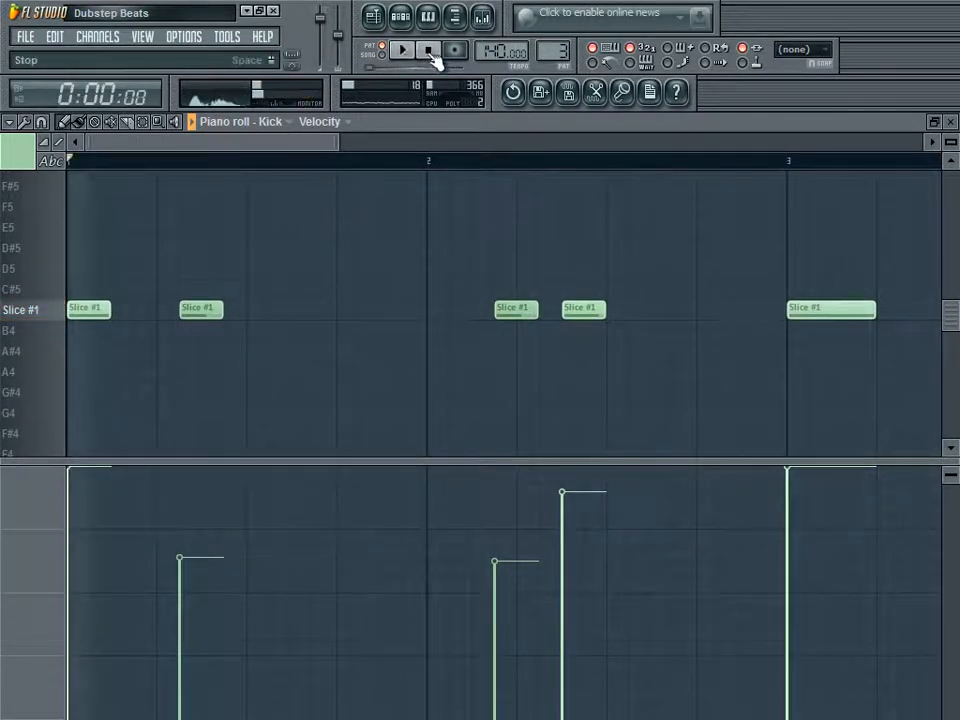
pyautogui.press('space')
# Raise the velocity of the kick at 2:07 to nearly full
pyautogui.moveTo(634, 370); pyautogui.dragTo(501, 351)
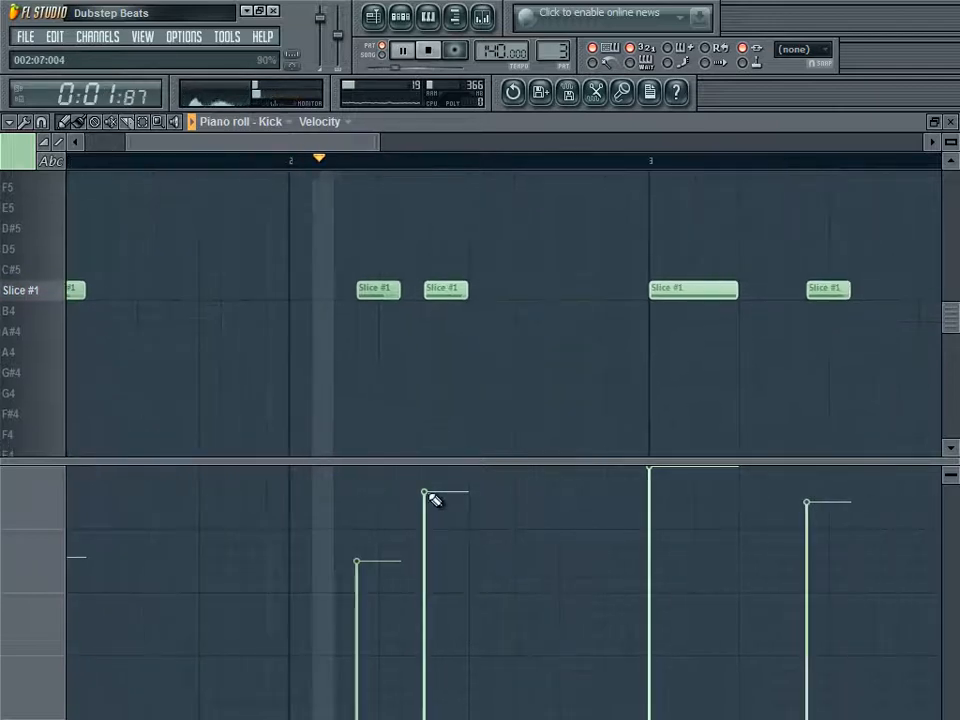
pyautogui.moveTo(317, 428); pyautogui.dragTo(84, 439)
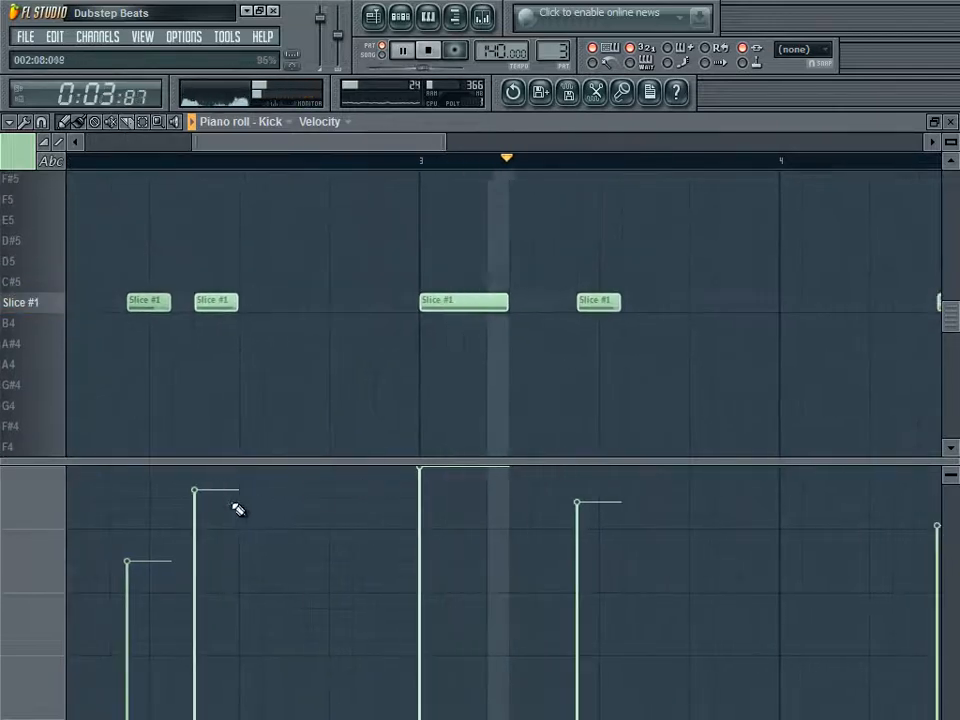
pyautogui.click(229, 473)
# Re-enter the two-step kick at 4:12 and add full-velocity two-step kicks at 4:15 and 4:01
pyautogui.moveTo(602, 379); pyautogui.dragTo(332, 386)
pyautogui.moveTo(521, 368); pyautogui.dragTo(414, 365)
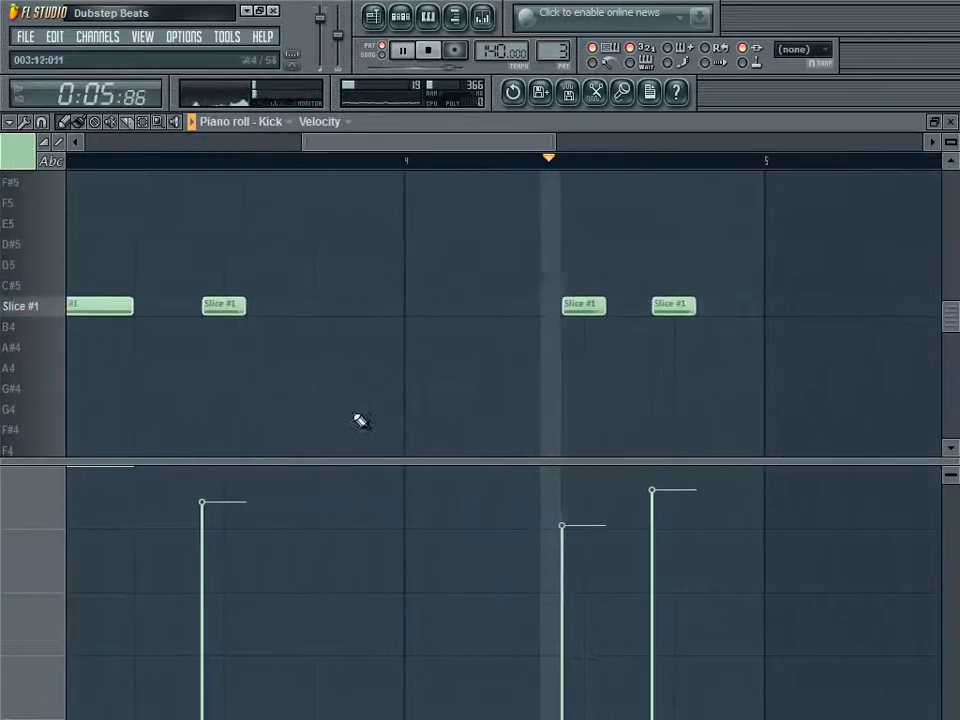
pyautogui.rightClick(676, 310)
pyautogui.moveTo(676, 305); pyautogui.dragTo(650, 305)
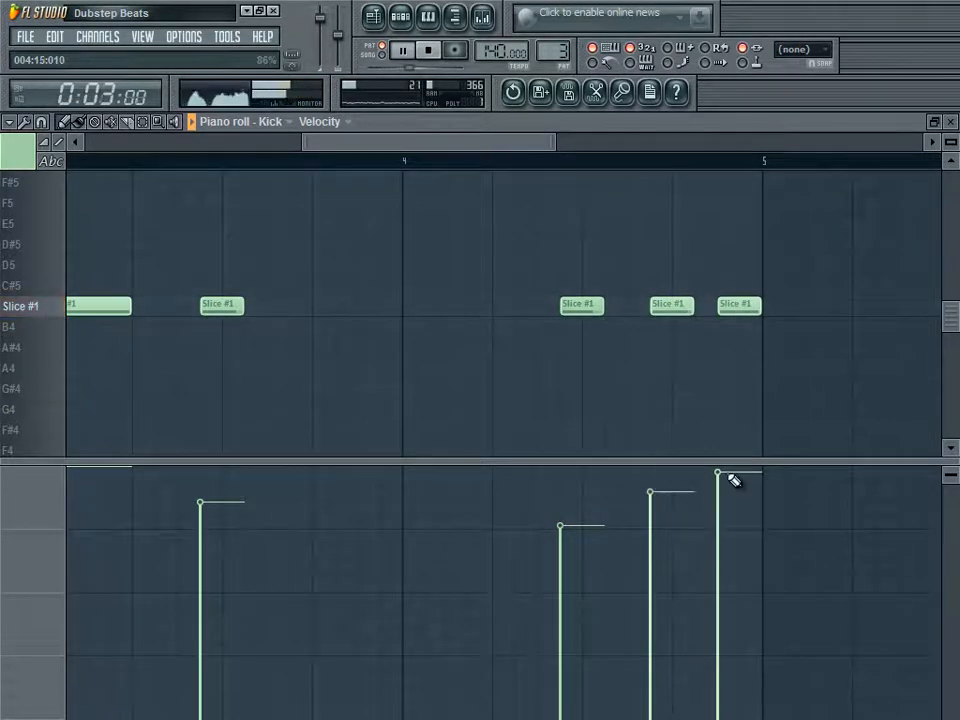
pyautogui.click(405, 309)
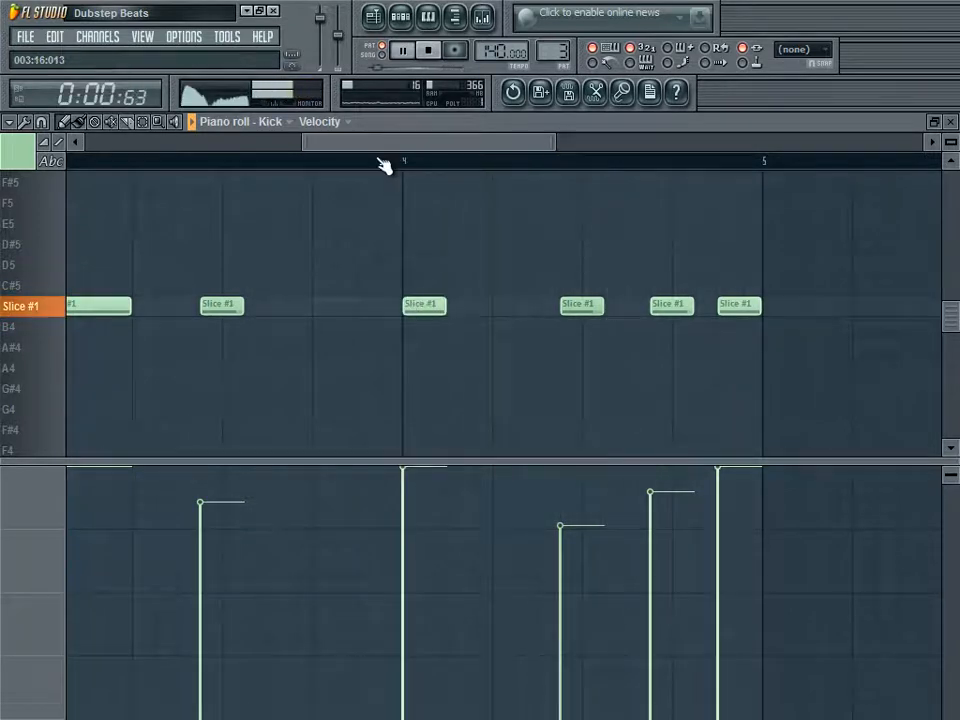
# Add a two-step kick at 4:04 with reduced velocity and delete the kick at 4:08
pyautogui.click(471, 305)
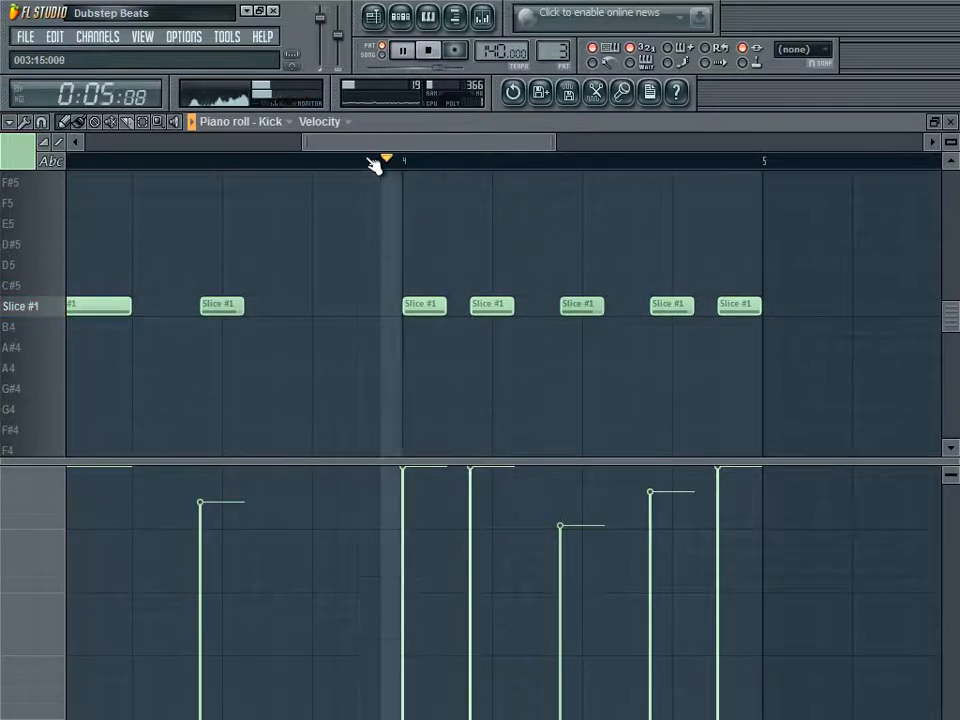
pyautogui.click(459, 520)
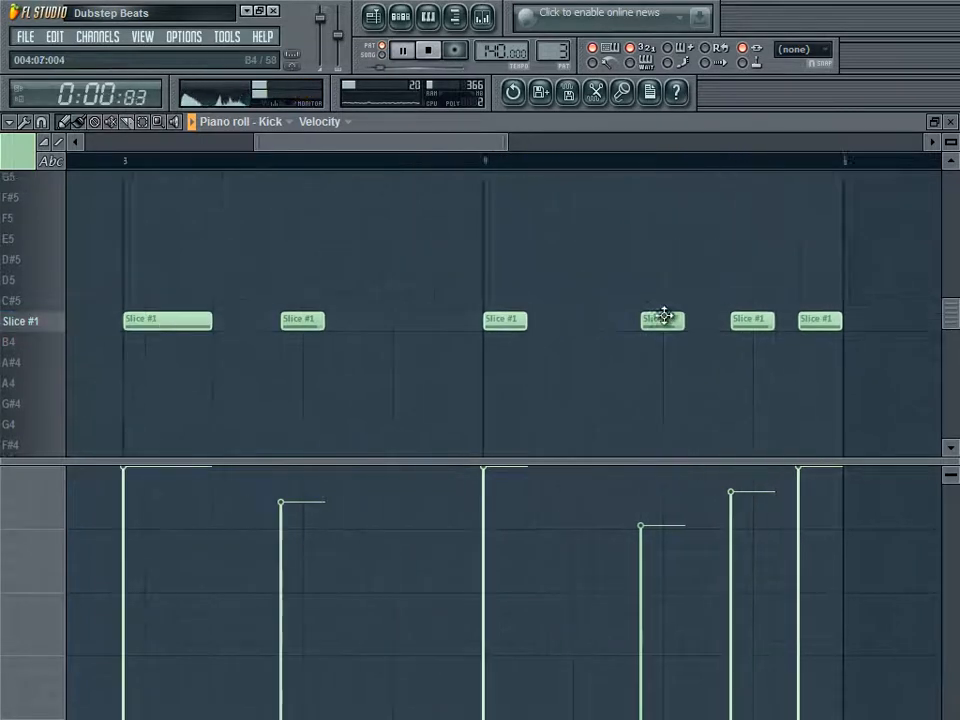
pyautogui.rightClick(762, 323)
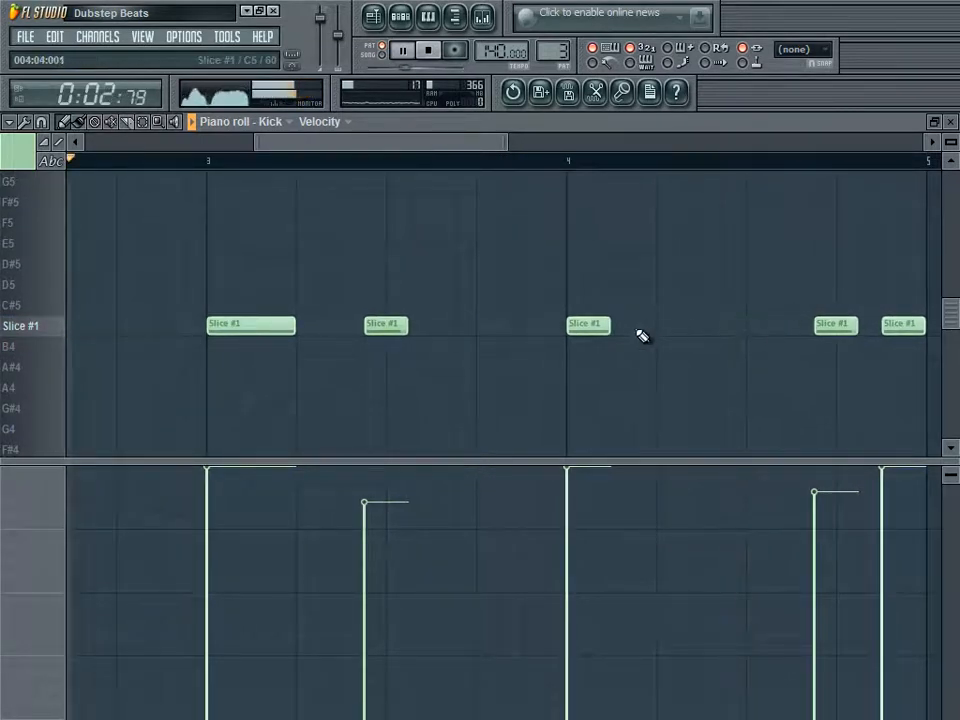
pyautogui.click(645, 325)
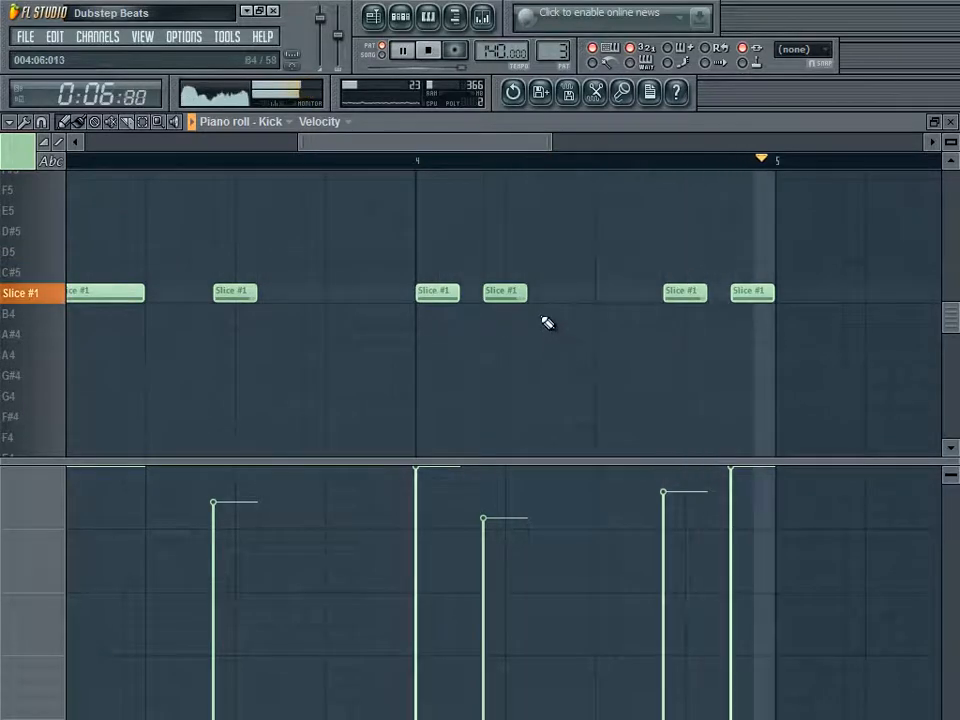
# Stop playback, recheck the Drum 2 kick notes in the piano roll, and return to the channel list
pyautogui.click(951, 121)
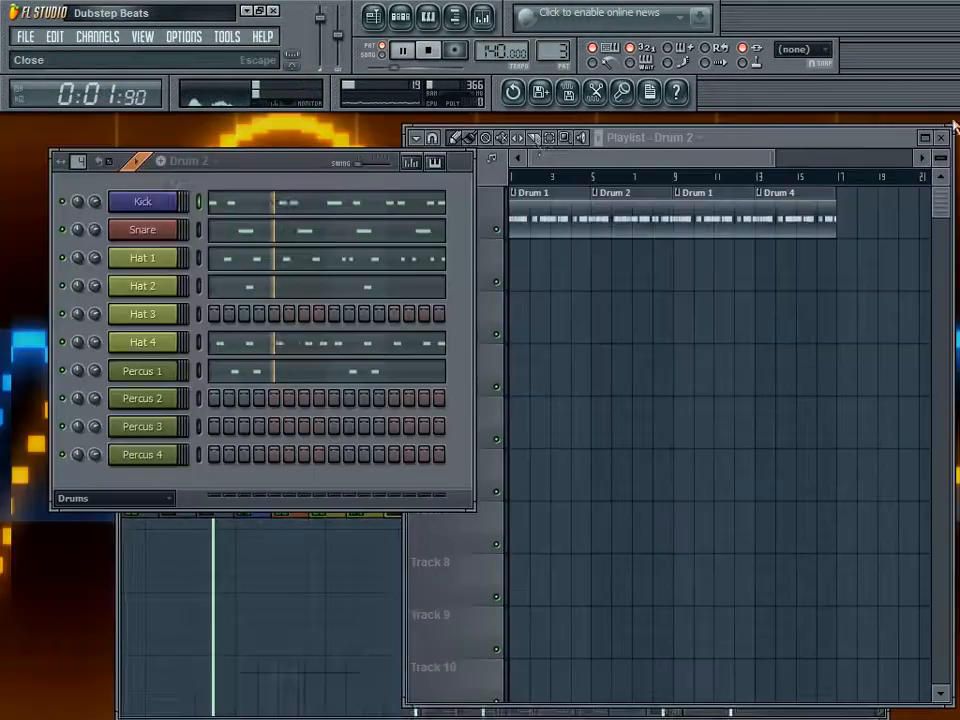
pyautogui.click(428, 49)
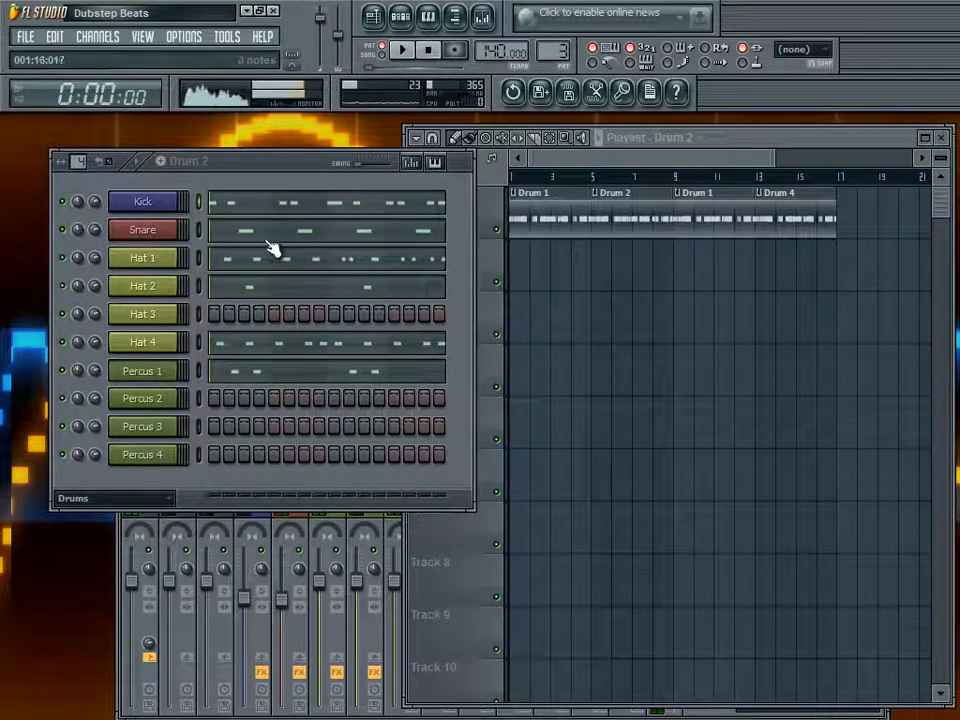
pyautogui.click(266, 210)
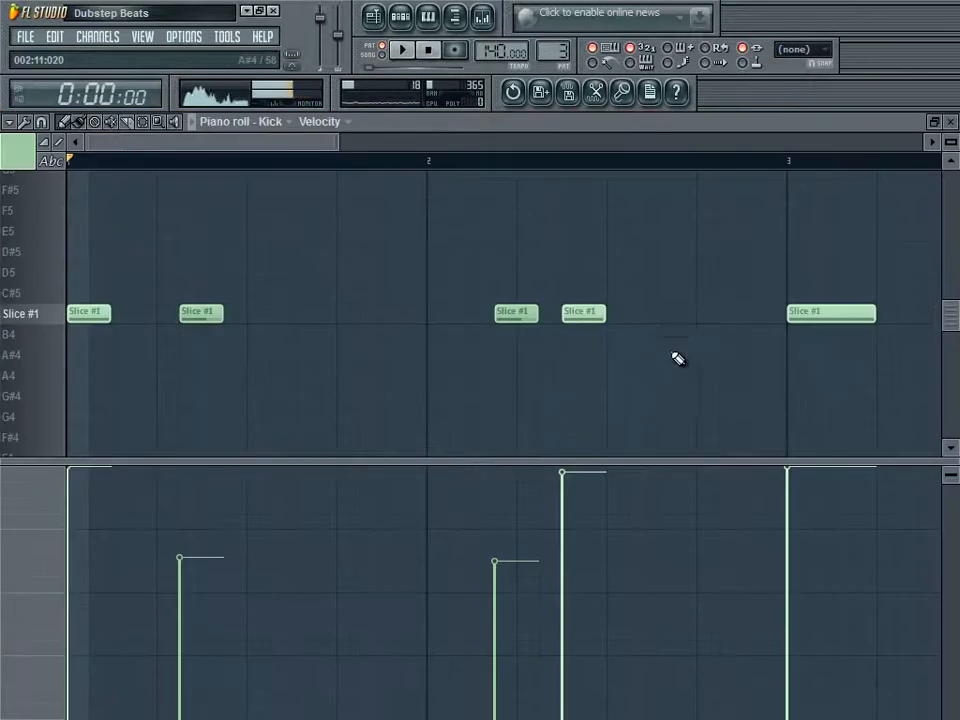
pyautogui.click(951, 121)
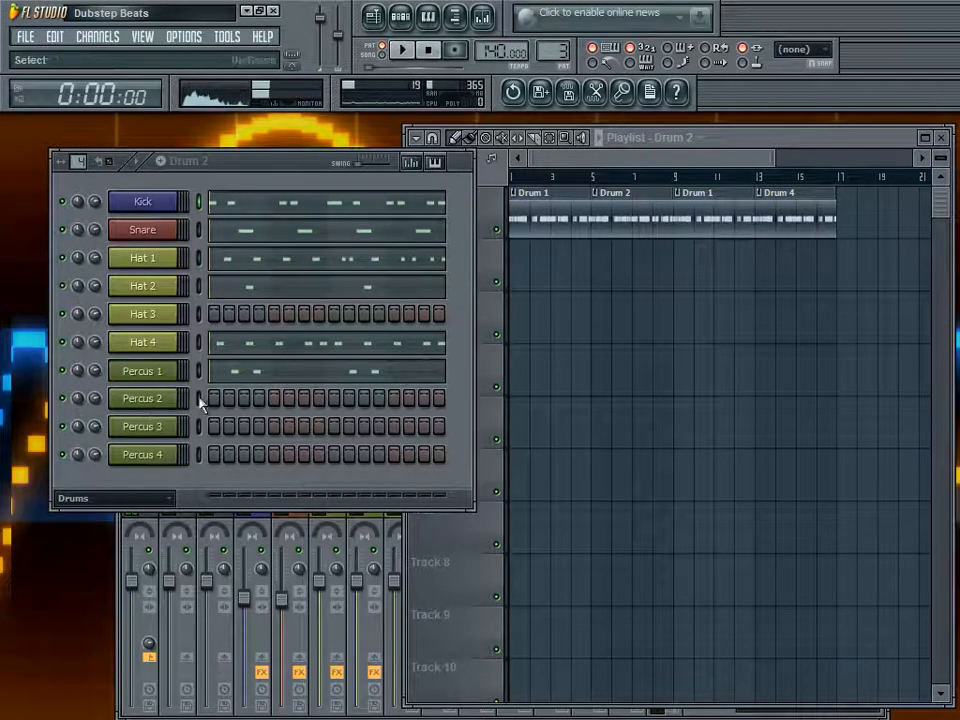
# Cut the Percus 1 notes out of the Drum 2 pattern
pyautogui.rightClick(157, 378)
pyautogui.moveTo(214, 459)
pyautogui.click(330, 461)
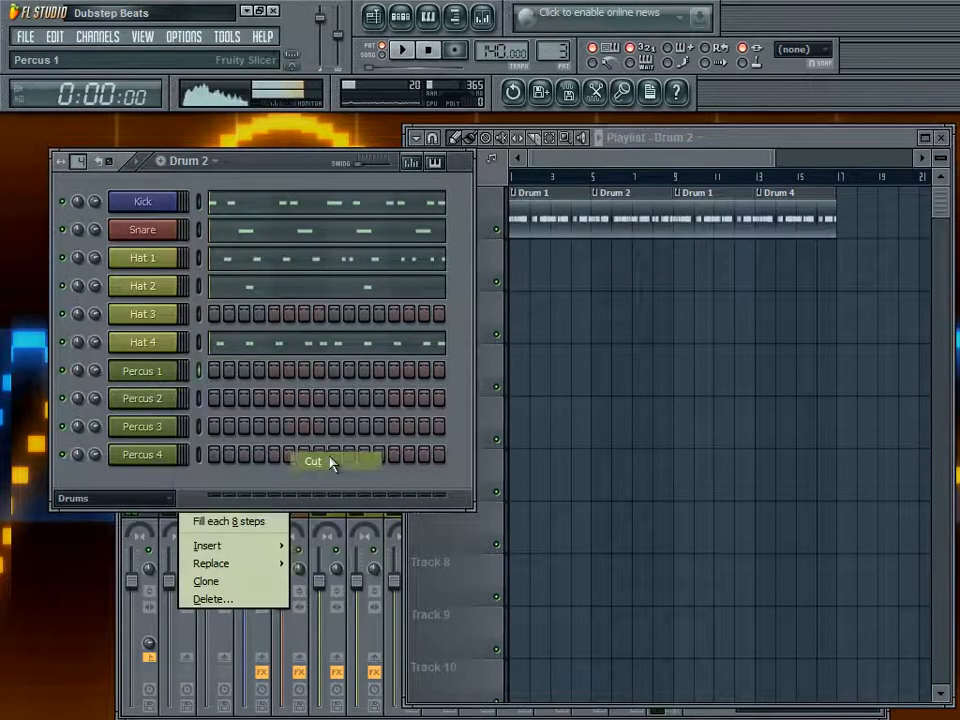
# Audition the Percus 2 and Percus 3 channels and open the piano roll for Percus 3
pyautogui.click(160, 398)
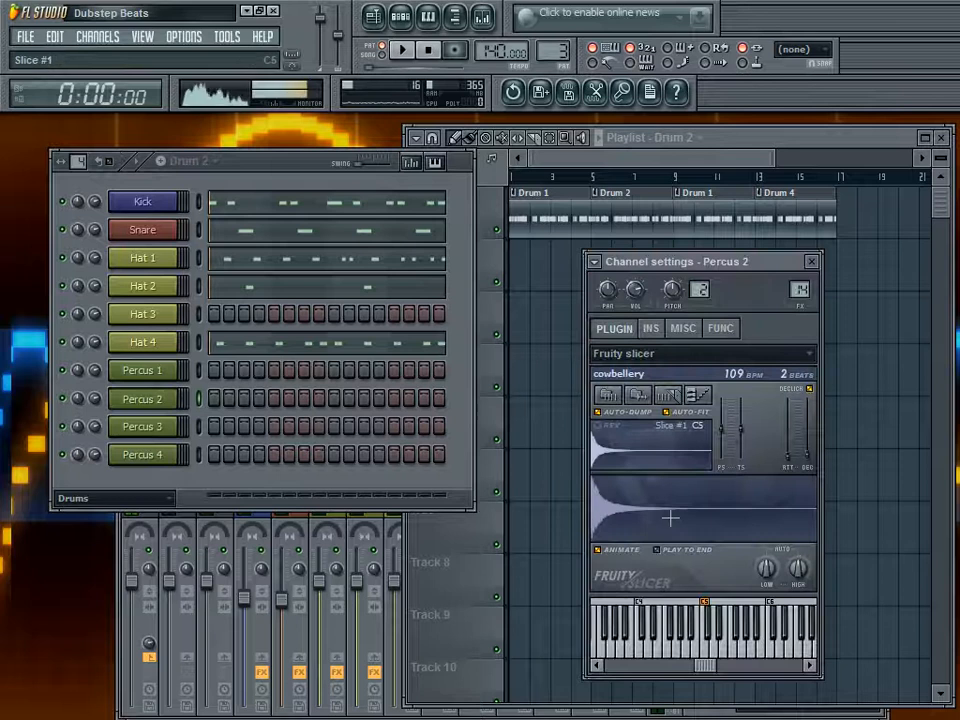
pyautogui.click(160, 427)
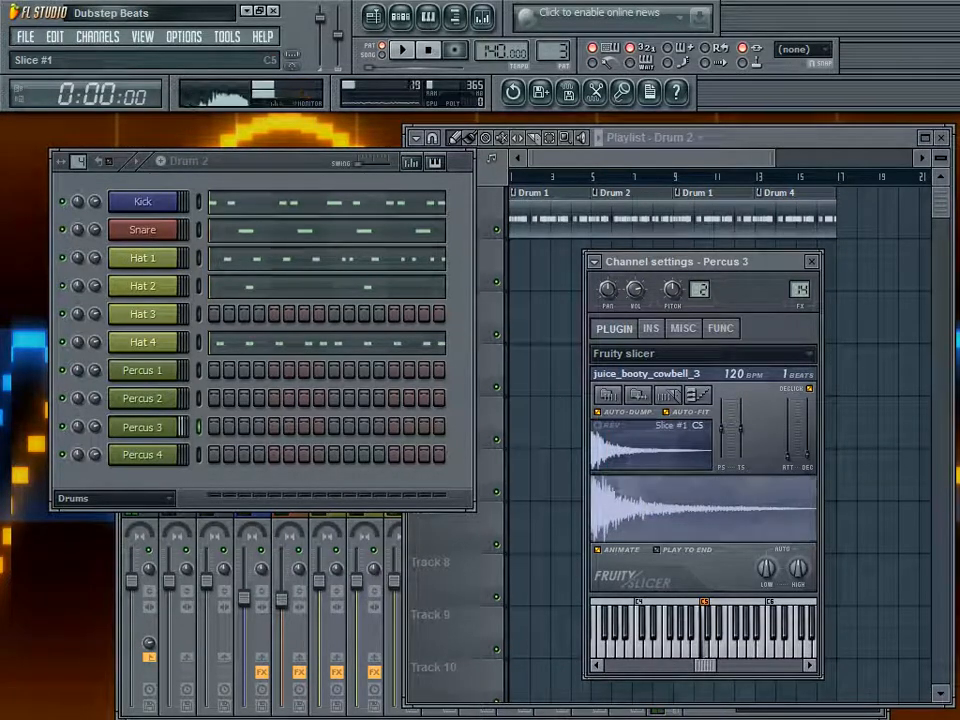
pyautogui.rightClick(165, 430)
pyautogui.click(228, 437)
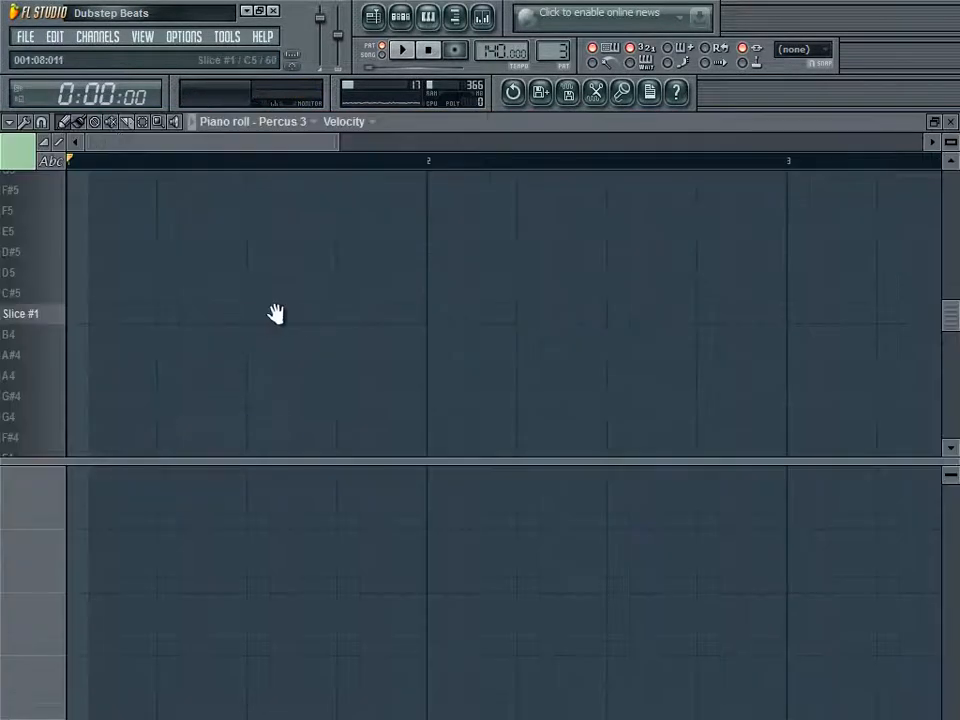
# Replace trial Percus 3 notes at 1:05 and 1:15 with two-step notes at 2:03 and 2:13, and play the pattern
pyautogui.click(162, 316)
pyautogui.click(381, 316)
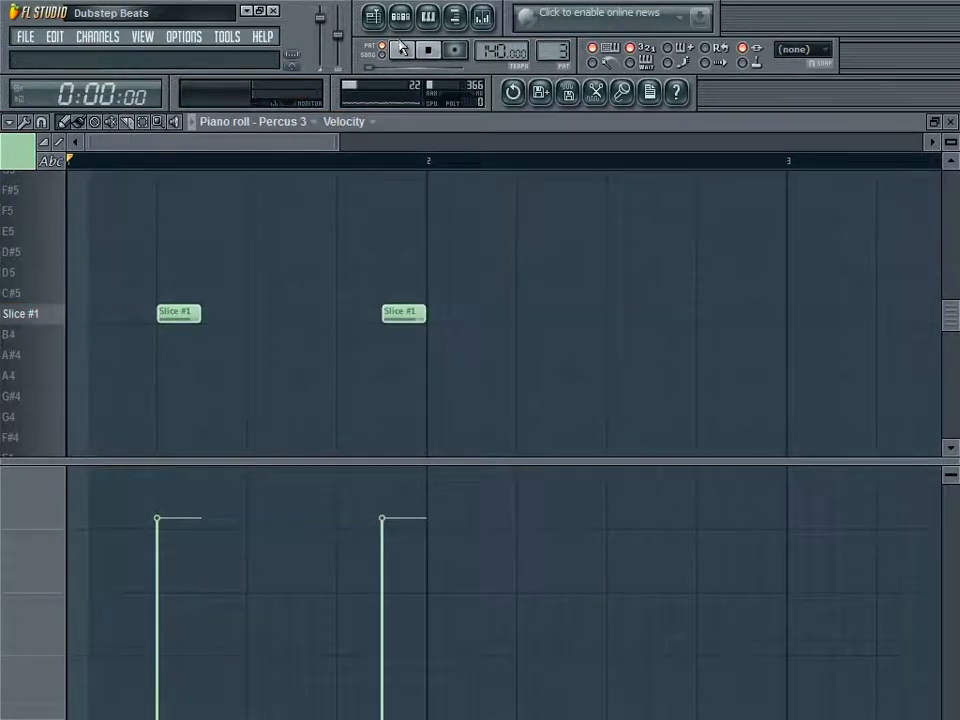
pyautogui.click(474, 317)
pyautogui.click(697, 317)
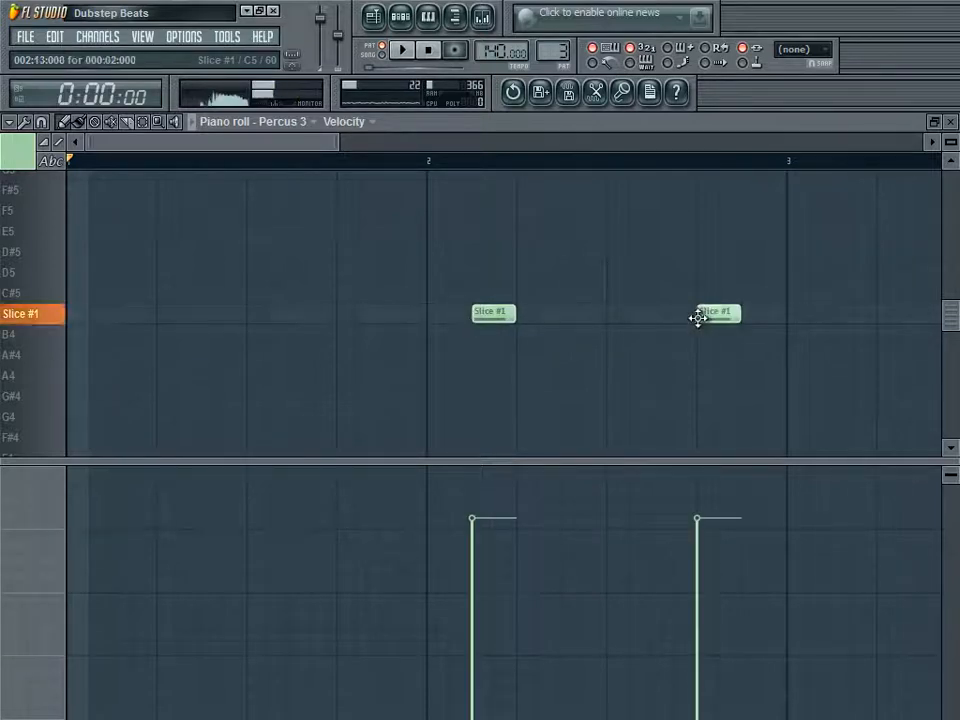
pyautogui.click(401, 49)
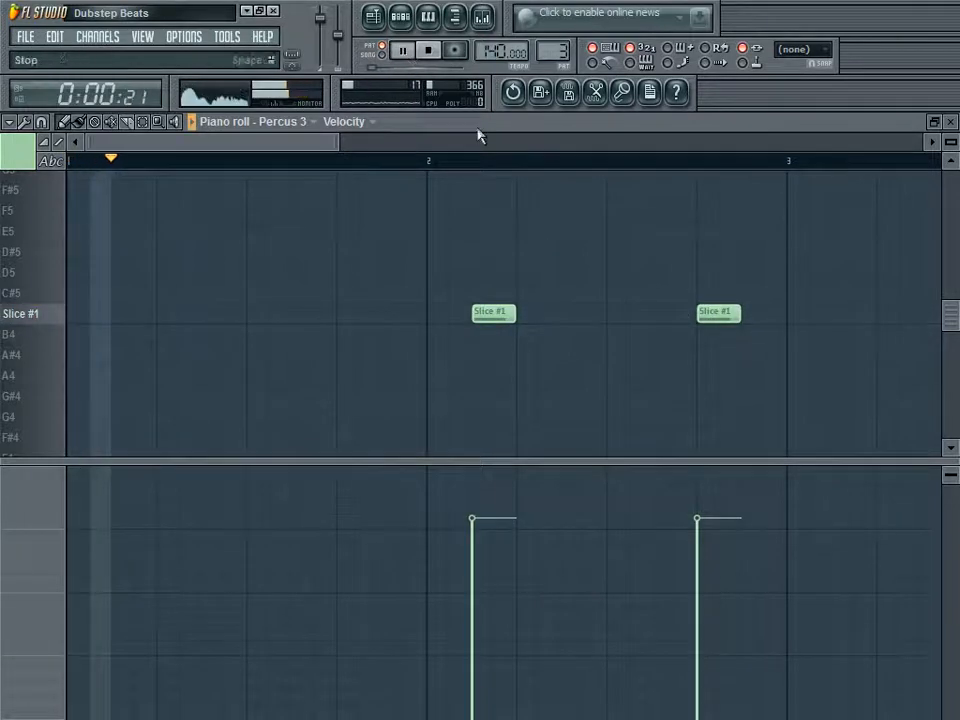
# Try a quieter two-step Percus 3 note at 2:08 and delete it
pyautogui.click(405, 314)
pyautogui.click(424, 572)
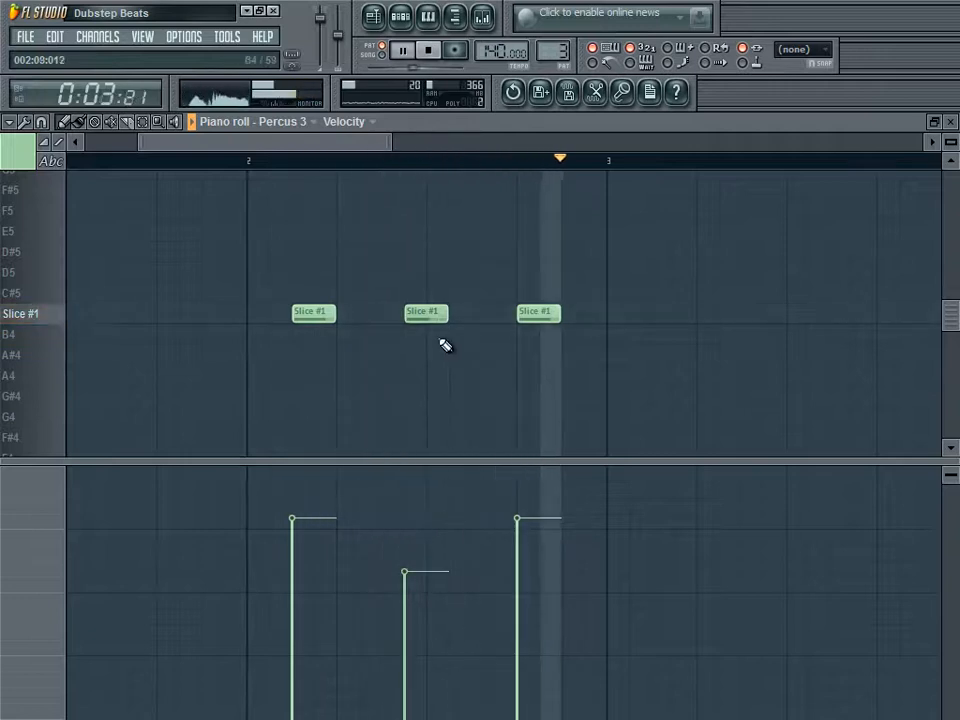
pyautogui.rightClick(444, 312)
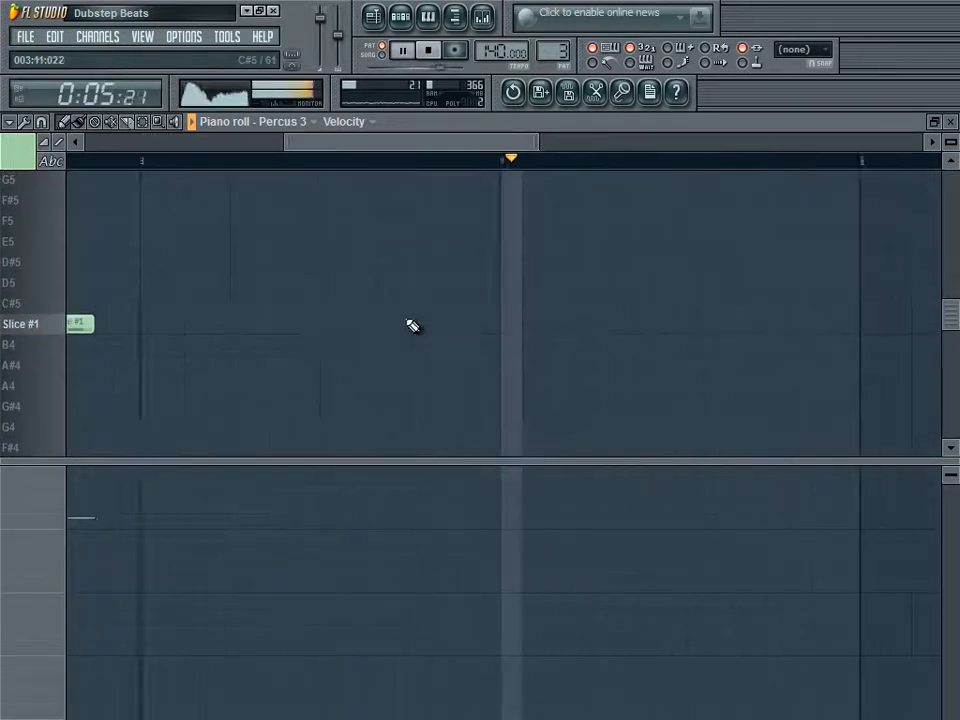
# Fill out Percus 3 with quieter two-step notes at 4:03, 4:13, 3:05, 1:07 and 1:15
pyautogui.moveTo(545, 327); pyautogui.dragTo(504, 324)
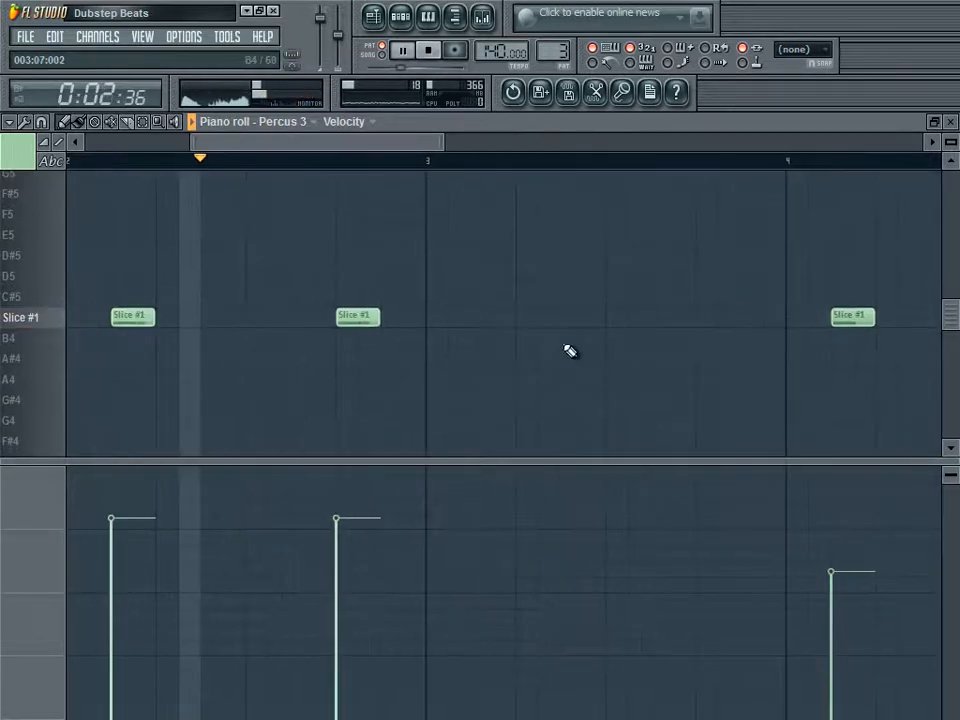
pyautogui.click(492, 327)
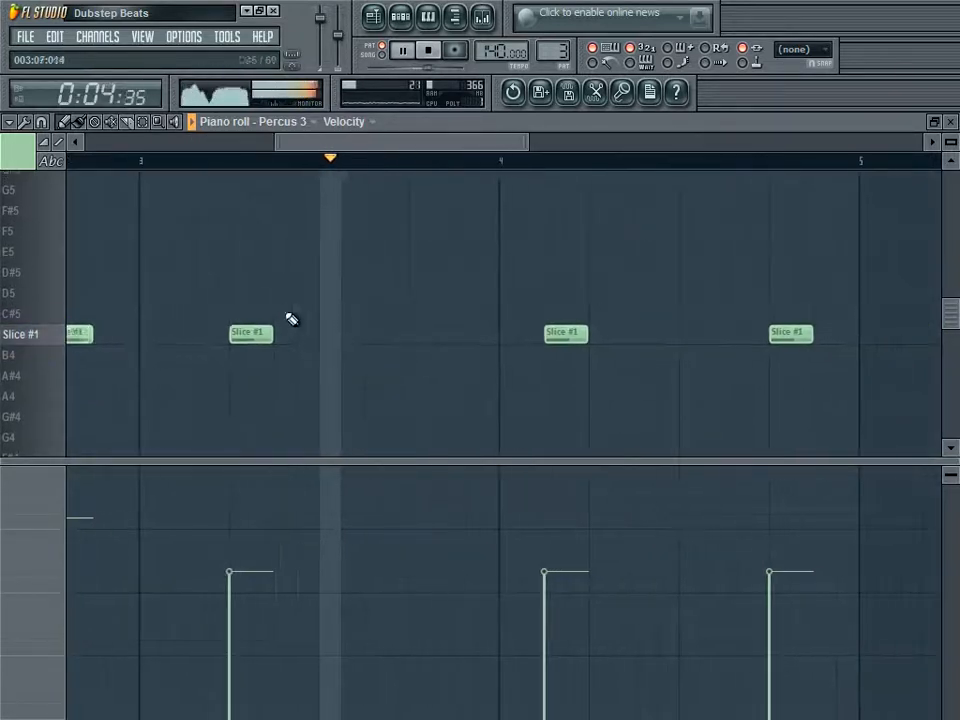
pyautogui.scroll(-2, 420, 319)
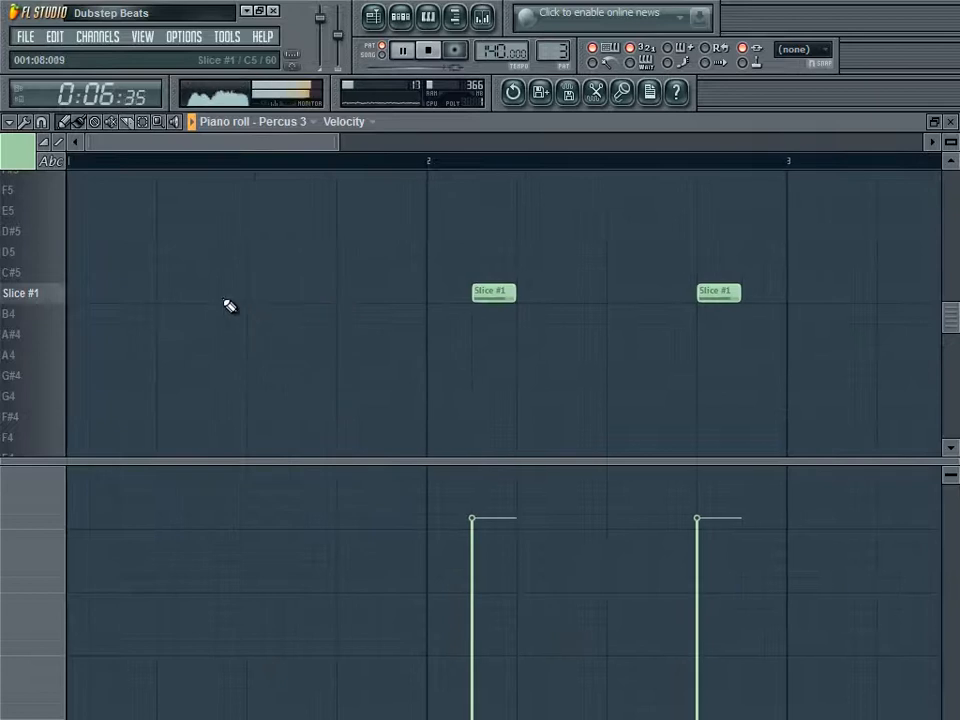
pyautogui.moveTo(229, 300); pyautogui.dragTo(204, 298)
pyautogui.click(404, 297)
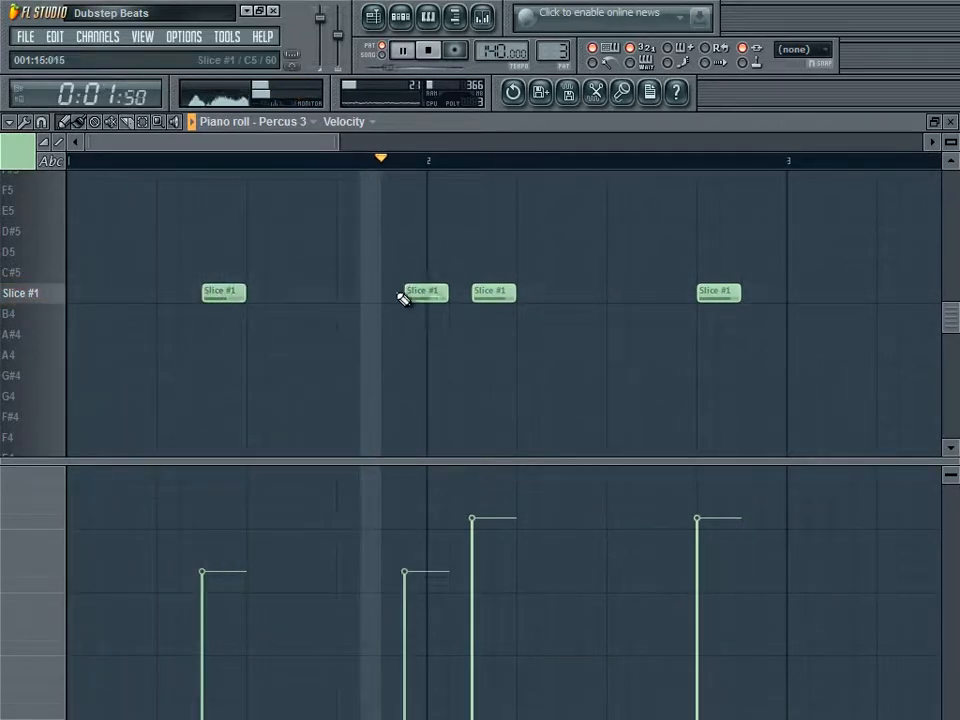
pyautogui.rightClick(404, 298)
pyautogui.click(396, 298)
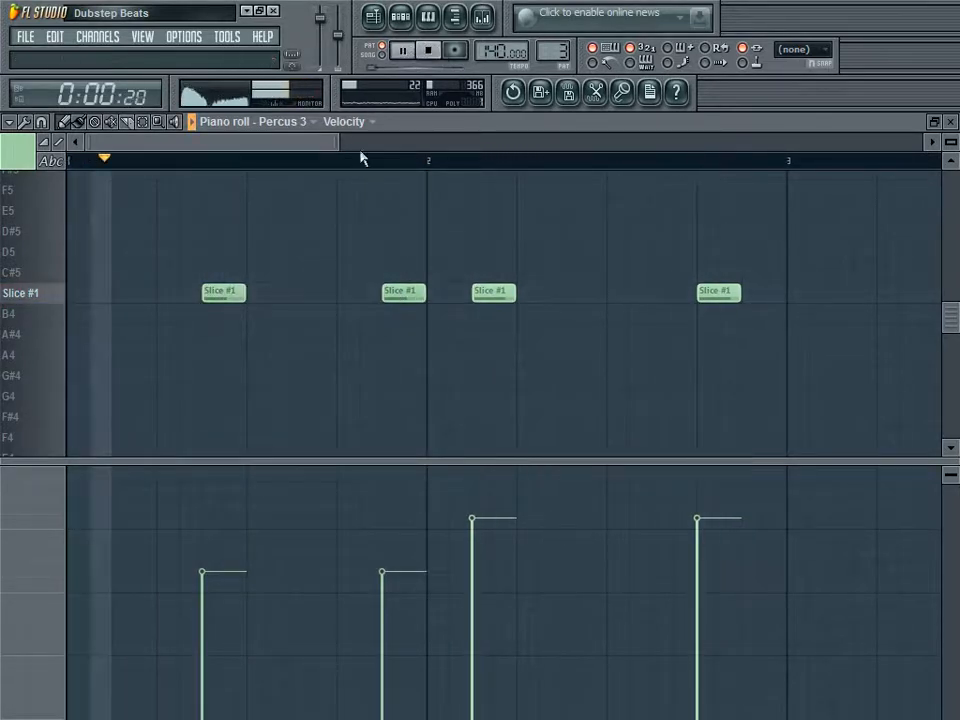
# Set the velocity of the Percus 3 note at 1:07 to 50% and keep the 1:15 note slightly louder
pyautogui.click(200, 594)
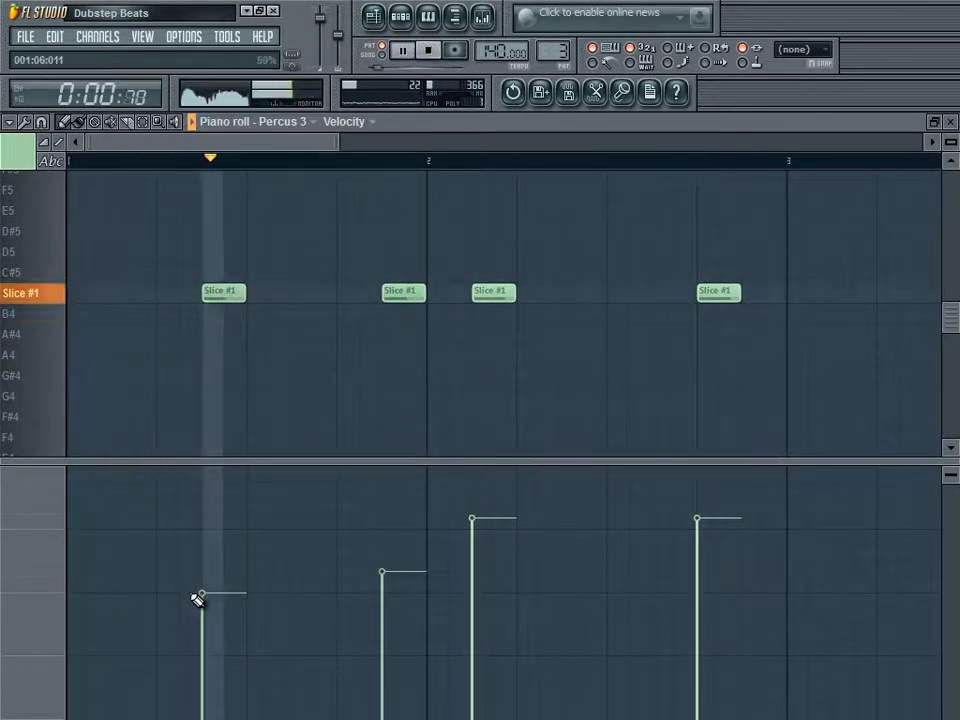
pyautogui.click(390, 581)
pyautogui.click(398, 569)
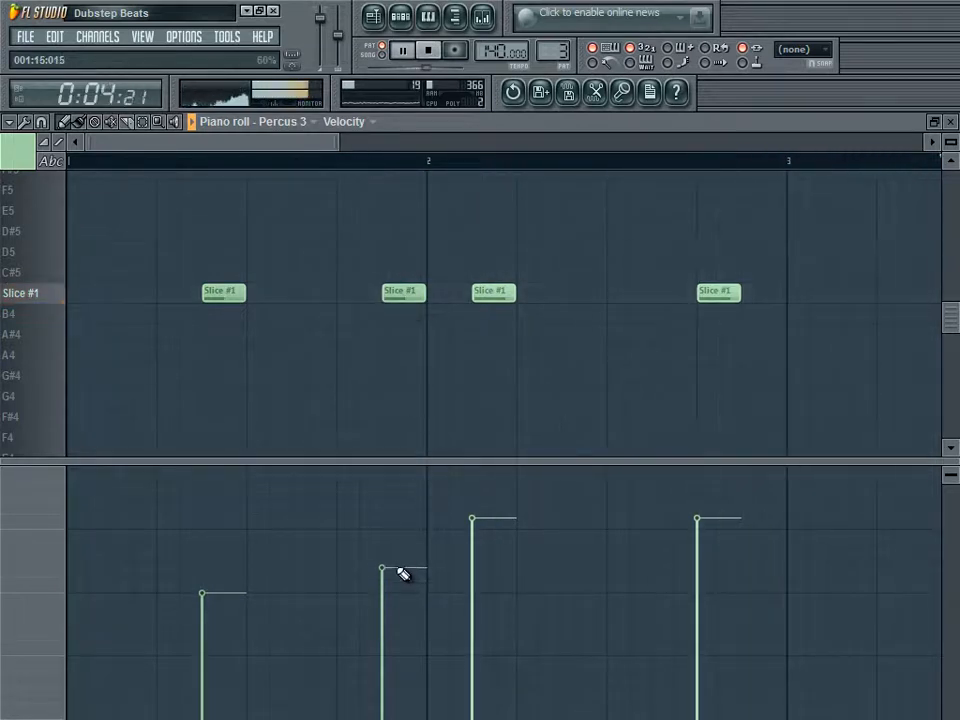
# Replay the pattern, shorten the Percus 3 note at 1:15 to one step, and add a quieter one-step note at 2:01
pyautogui.click(428, 50)
pyautogui.click(401, 50)
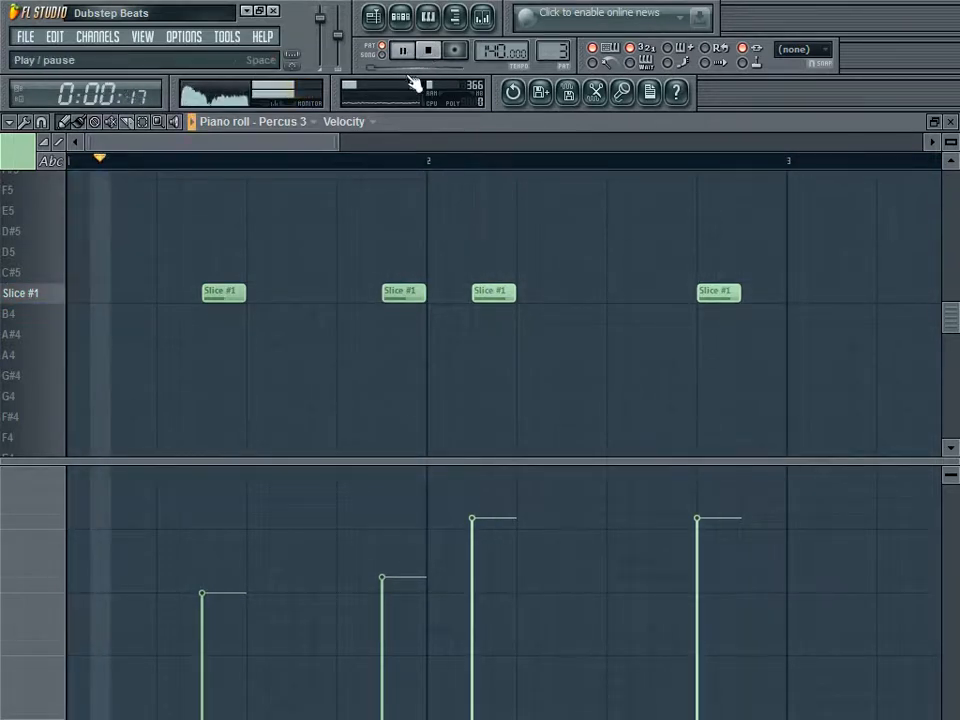
pyautogui.moveTo(422, 293); pyautogui.dragTo(419, 302)
pyautogui.click(431, 292)
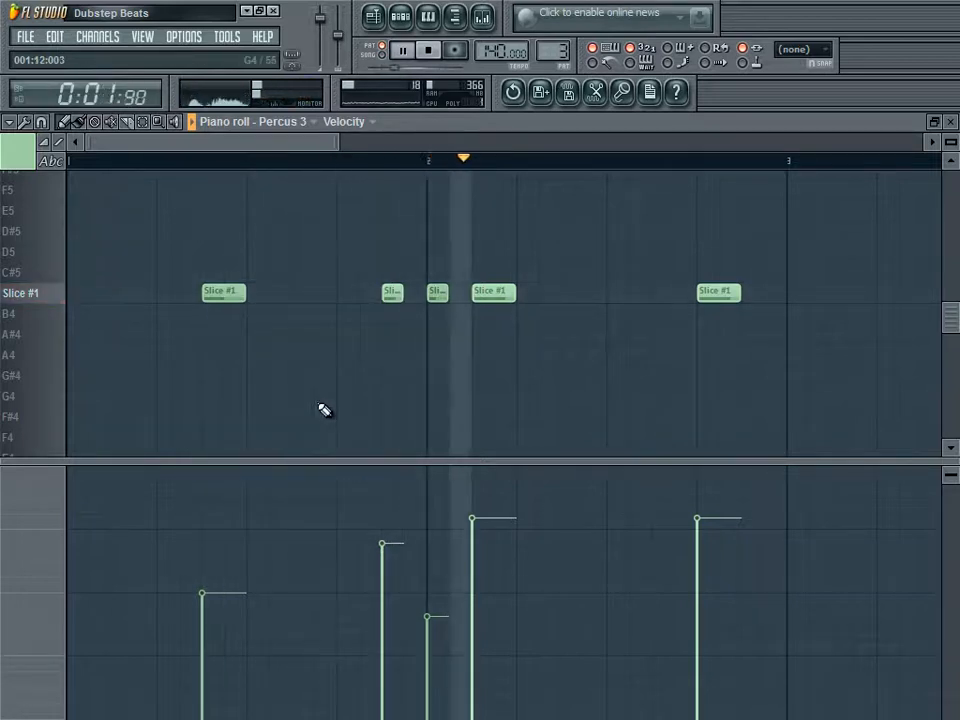
# Restart playback and fine-tune the Percus 3 velocities, lowering the note at 1:15 and slightly raising the one at 2:01
pyautogui.click(422, 51)
pyautogui.press('space')
pyautogui.moveTo(413, 557); pyautogui.dragTo(432, 612)
pyautogui.click(385, 568)
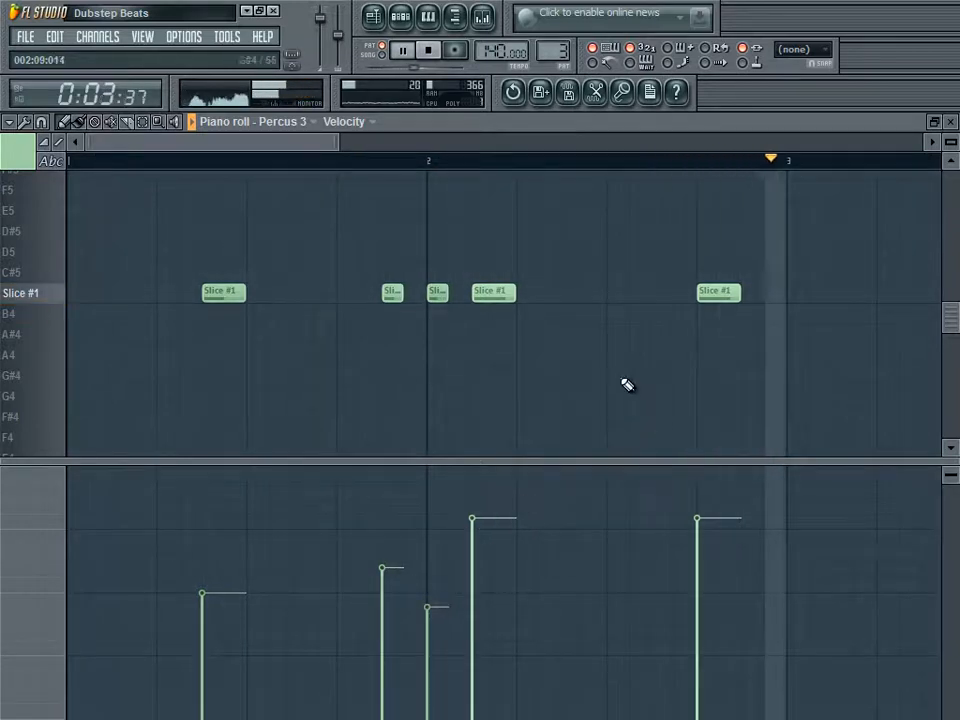
# Replace the Percus 3 notes in bars 3–4 with a copy of the bars 1–2 notes and close the piano roll
pyautogui.moveTo(656, 356); pyautogui.dragTo(457, 360)
pyautogui.moveTo(344, 333); pyautogui.dragTo(15, 364)
pyautogui.rightClick(664, 332)
pyautogui.moveTo(615, 376); pyautogui.dragTo(465, 416)
pyautogui.hotkey('ctrl', 'a')
pyautogui.hotkey('ctrl', 'v')
pyautogui.moveTo(695, 252); pyautogui.dragTo(874, 236)
pyautogui.click(950, 122)
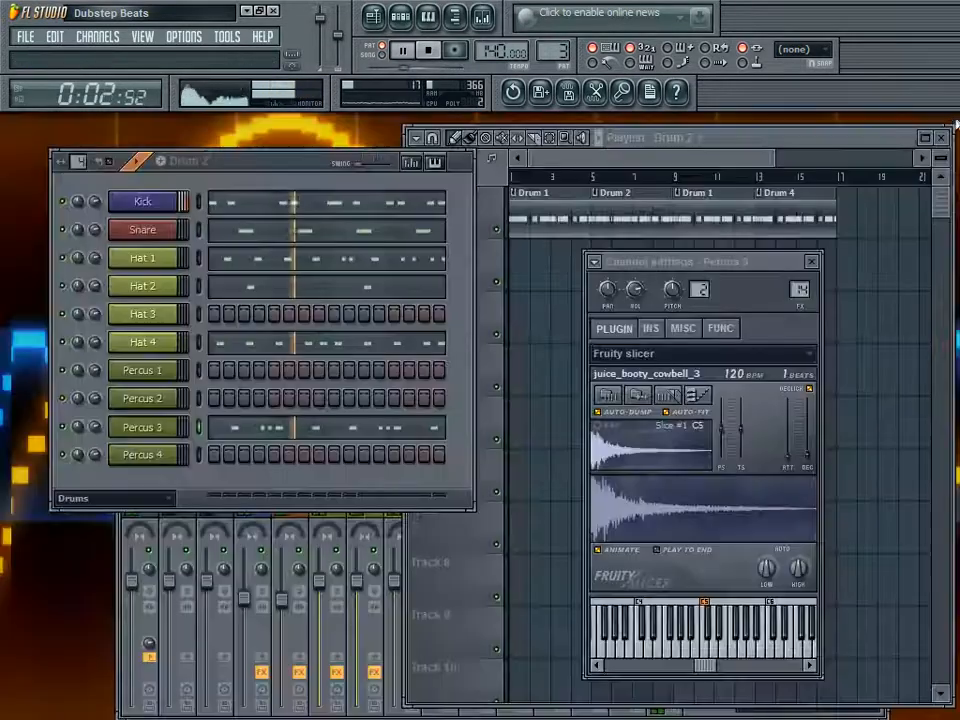
# Audition the Percus 1, Percus 2 and Percus 4 sounds against the running pattern and stop playback
pyautogui.click(150, 412)
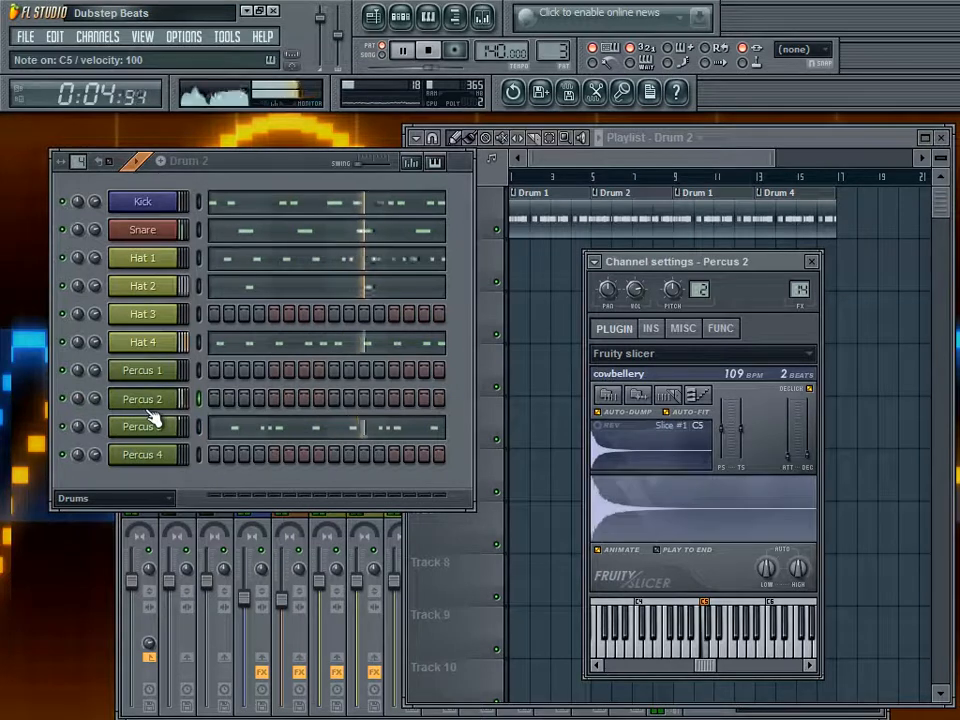
pyautogui.click(166, 372)
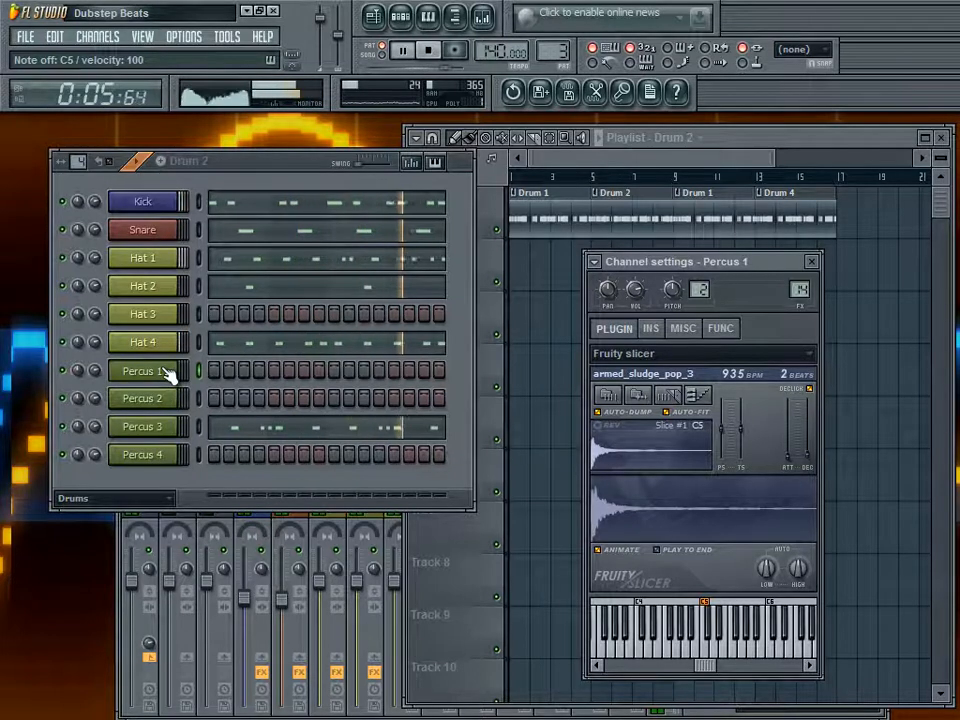
pyautogui.click(150, 462)
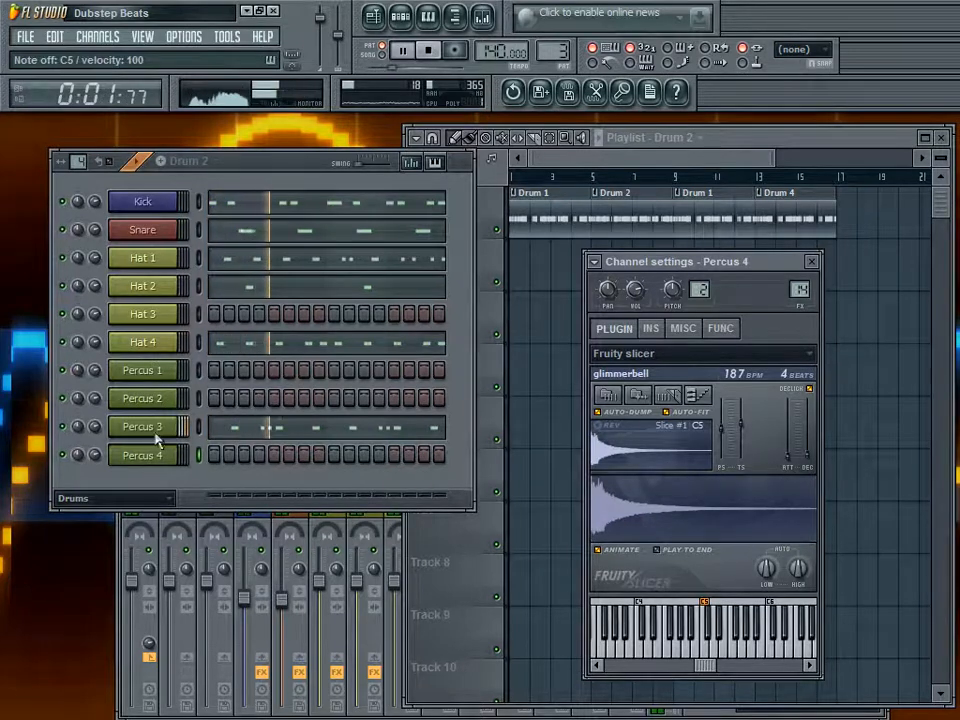
pyautogui.click(160, 401)
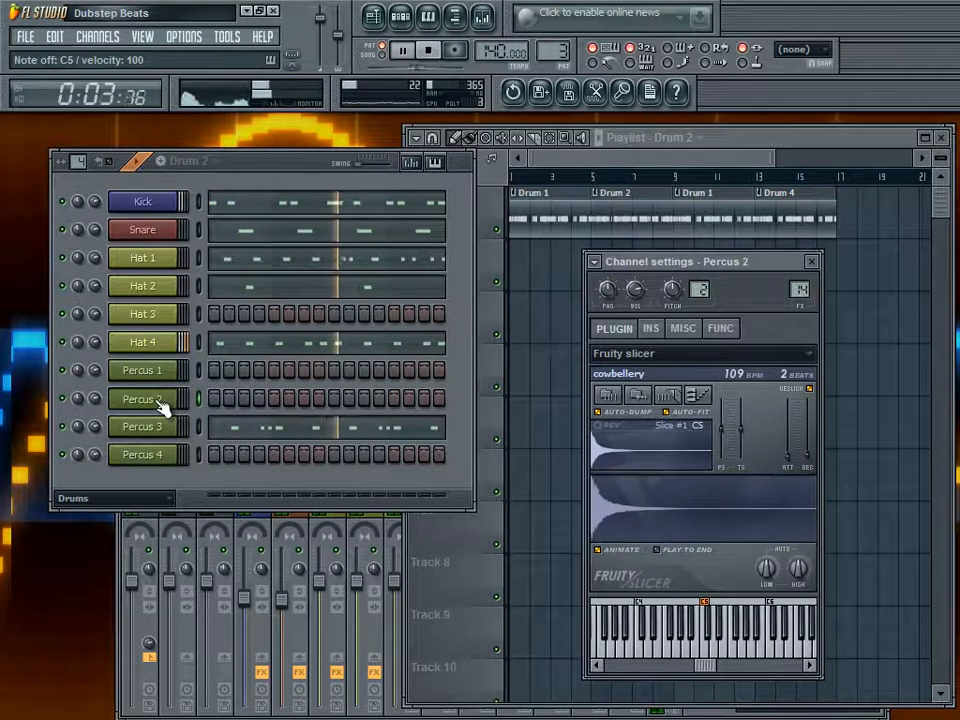
pyautogui.click(428, 50)
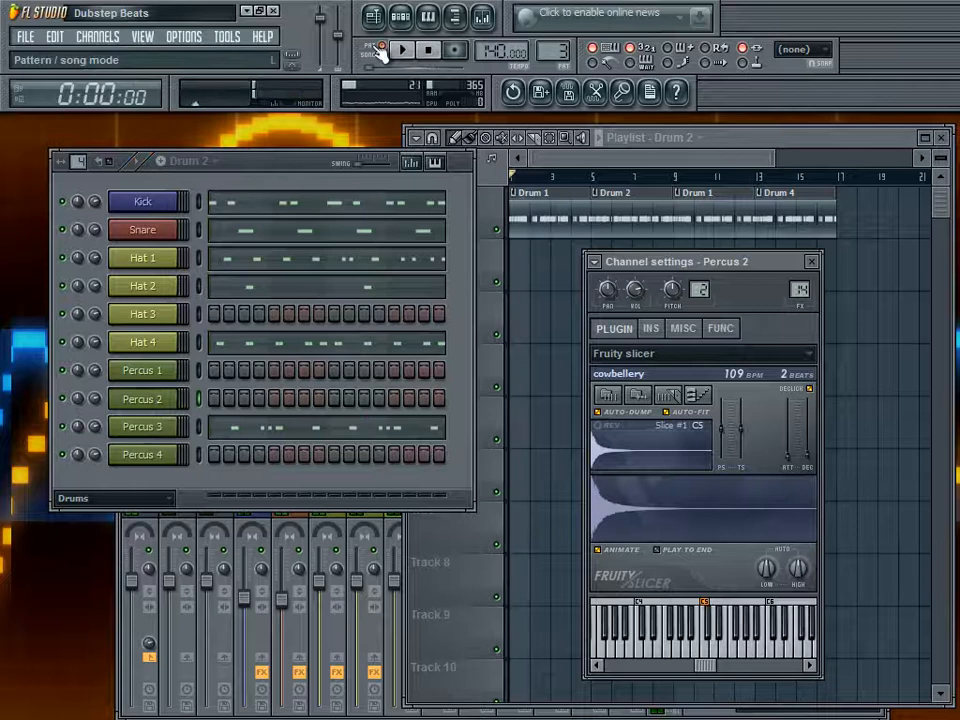
# Replace the Hat 4 note pairs at 2:03 and 2:11 with single two-step notes and slightly lower the 1:11 note's velocity
pyautogui.click(248, 343)
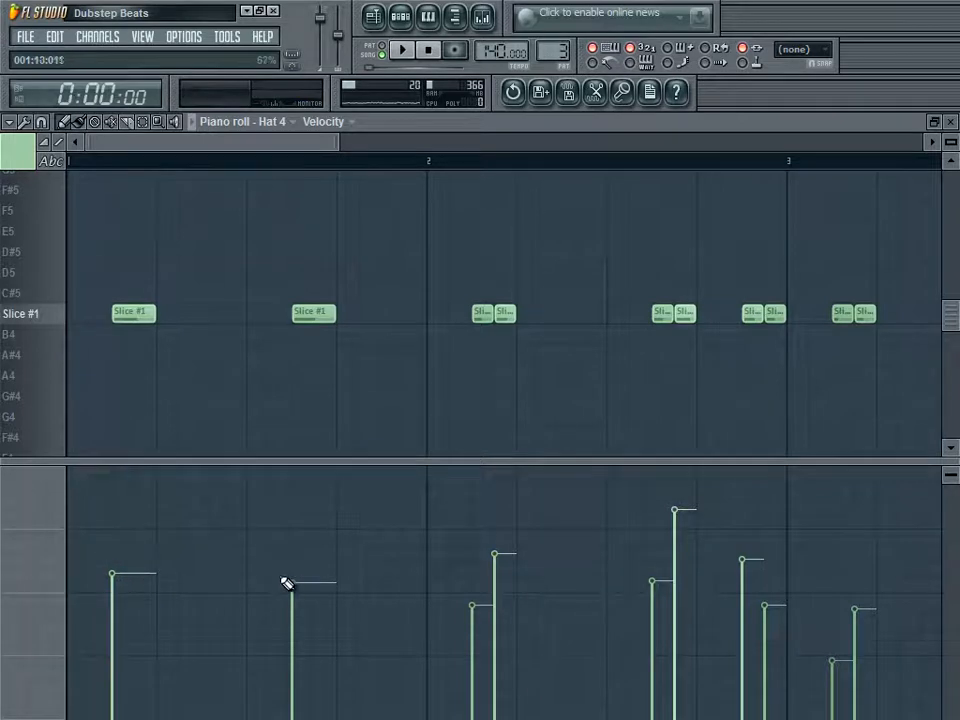
pyautogui.click(495, 315)
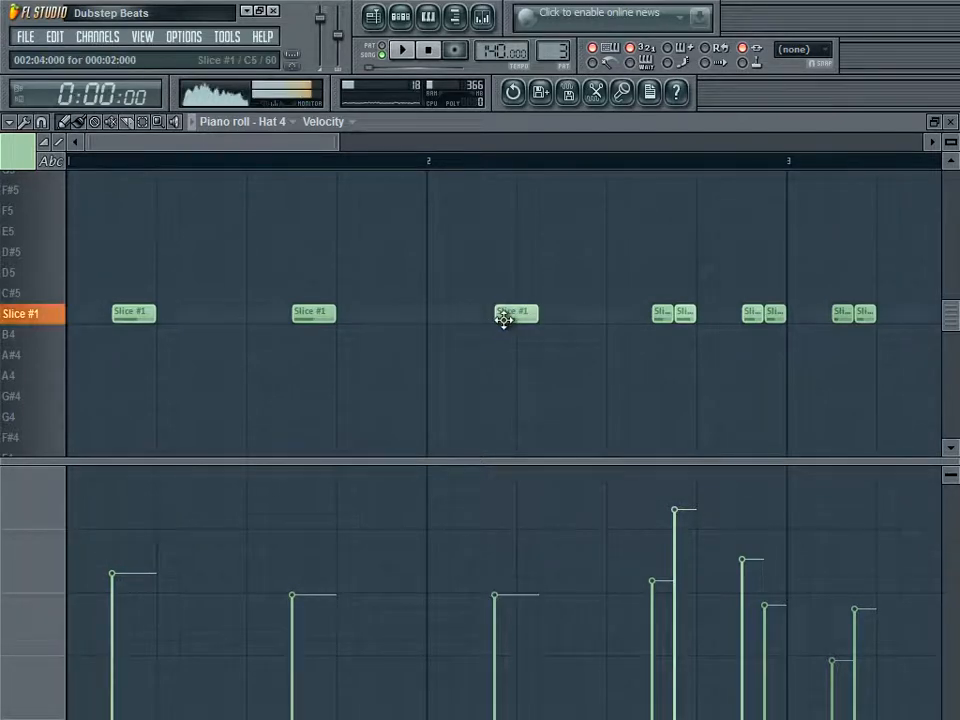
pyautogui.moveTo(503, 317); pyautogui.dragTo(490, 320)
pyautogui.rightClick(664, 315)
pyautogui.click(656, 314)
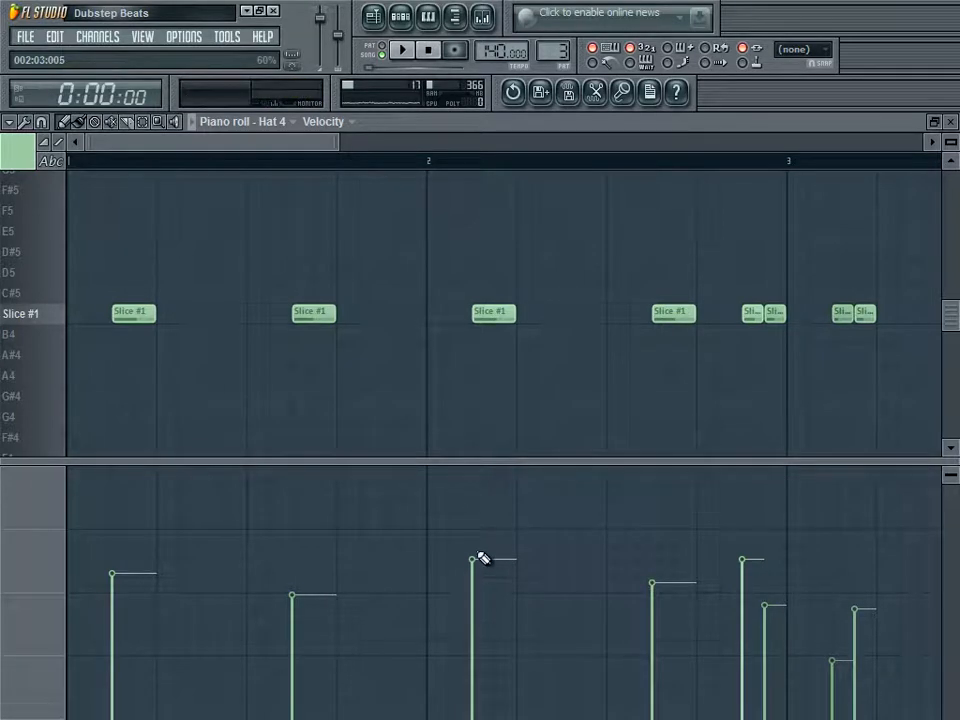
# Replace the Hat 4 note pairs at 2:15 and 3:03 with single two-step notes and lower the 2:11 note's velocity
pyautogui.moveTo(700, 345); pyautogui.dragTo(408, 380)
pyautogui.rightClick(475, 341)
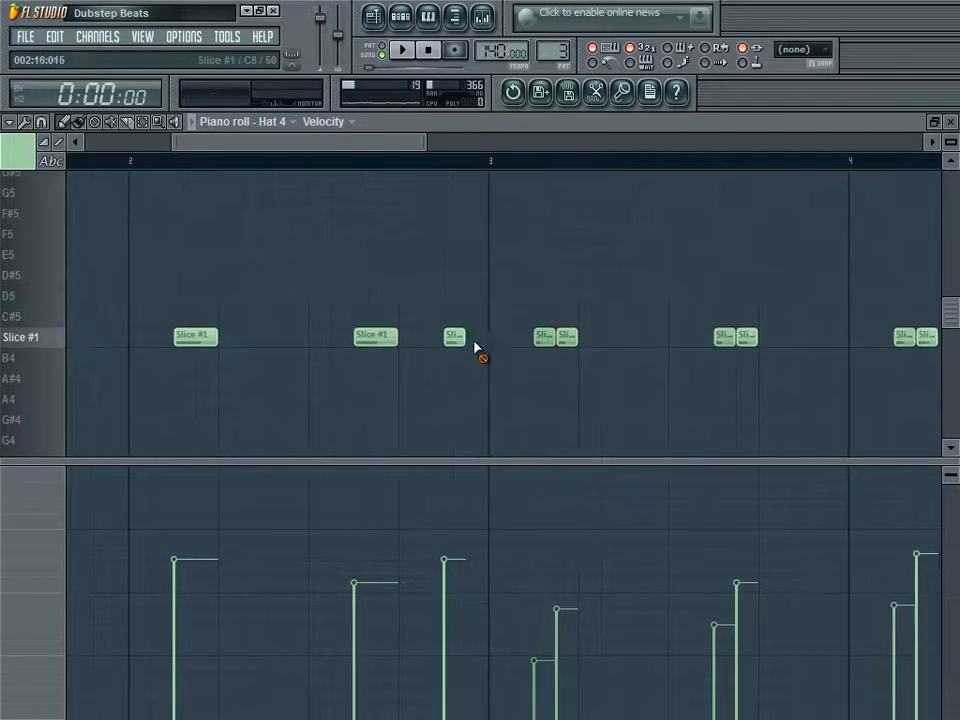
pyautogui.rightClick(454, 338)
pyautogui.click(447, 337)
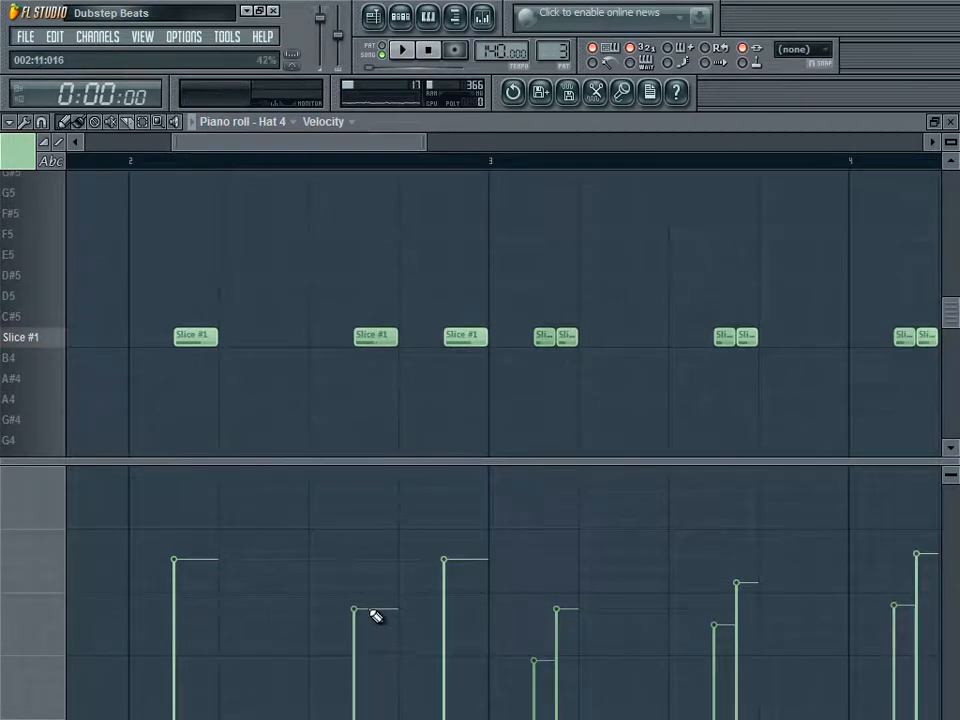
pyautogui.rightClick(545, 336)
pyautogui.click(553, 337)
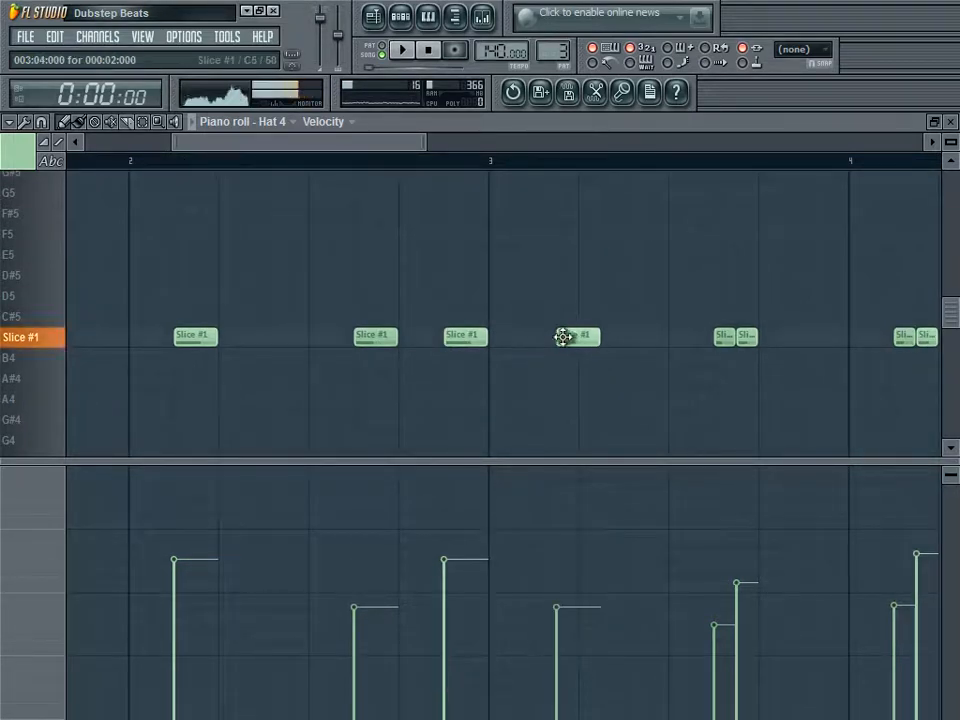
pyautogui.moveTo(573, 337); pyautogui.dragTo(551, 339)
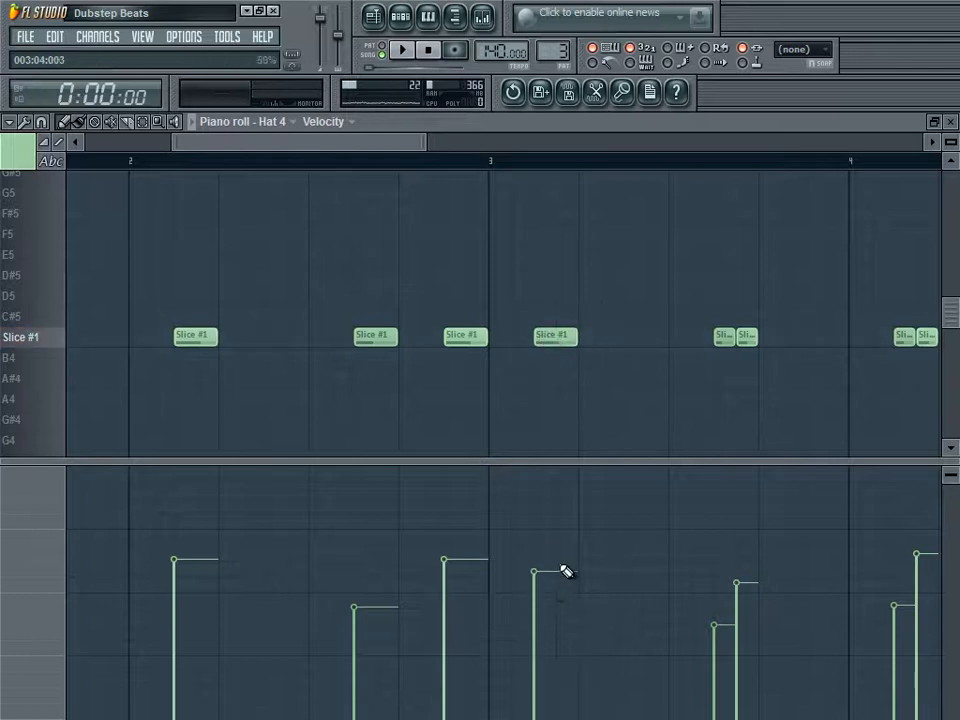
# Replace the Hat 4 note pairs at 3:11 and 4:03 with single two-step notes, vary the bar 3–4 velocities, and close the piano roll
pyautogui.hscroll(3, 463, 321)
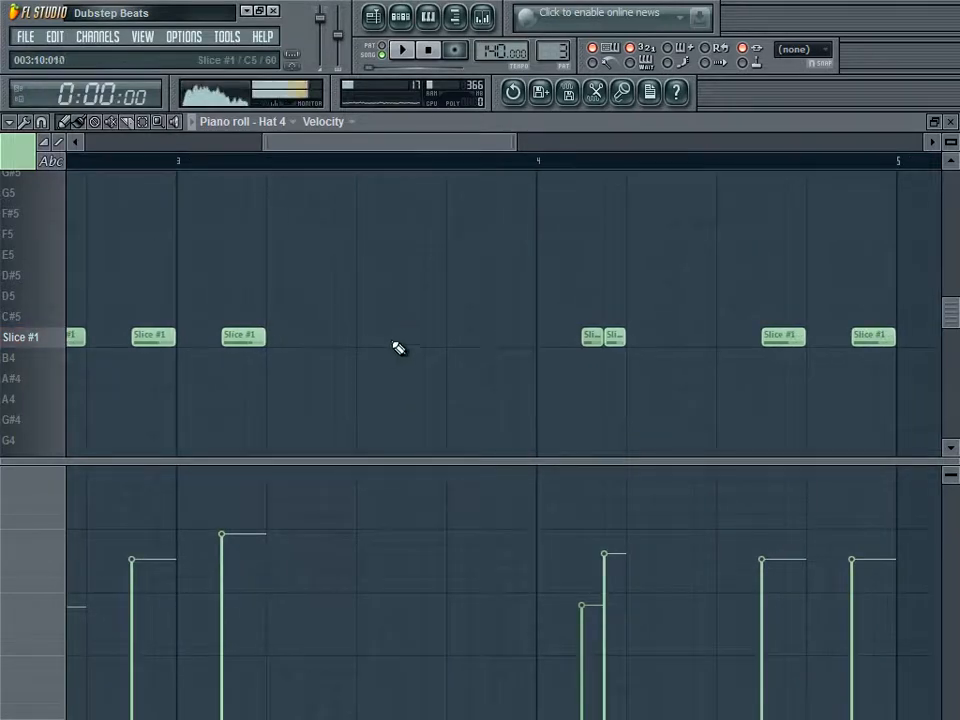
pyautogui.click(398, 345)
pyautogui.click(586, 347)
pyautogui.hscroll(2, 392, 377)
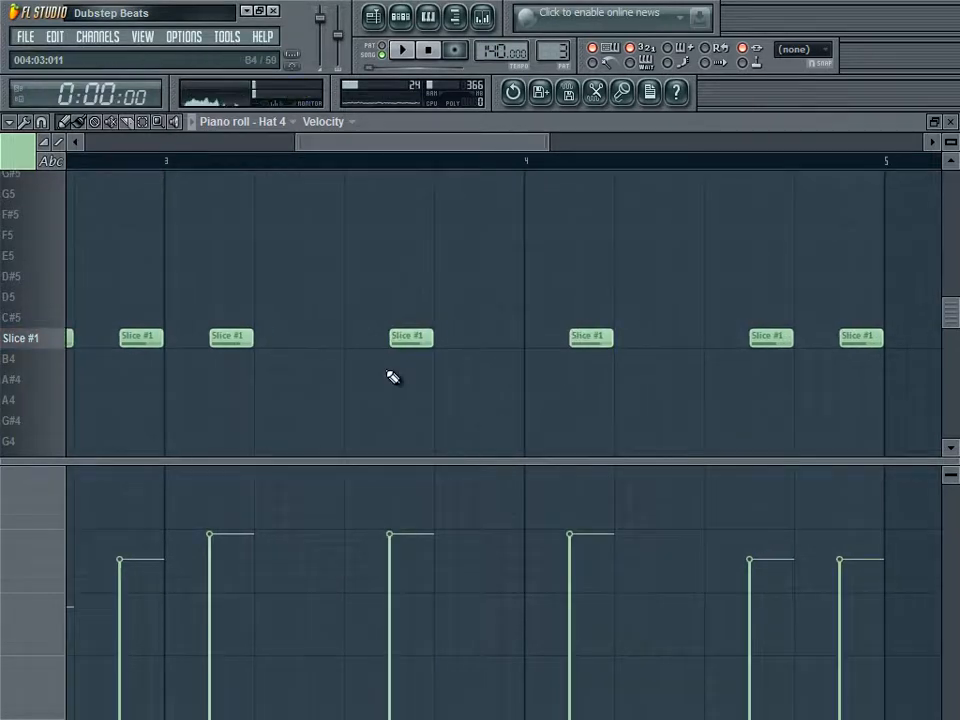
pyautogui.click(526, 345)
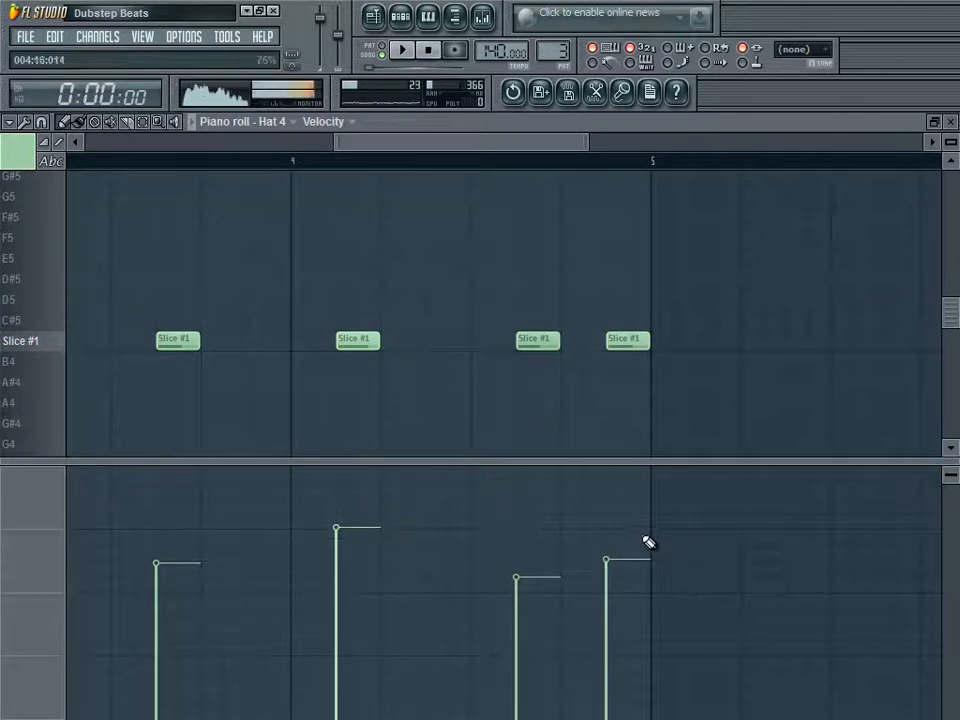
pyautogui.hscroll(-3, 647, 349)
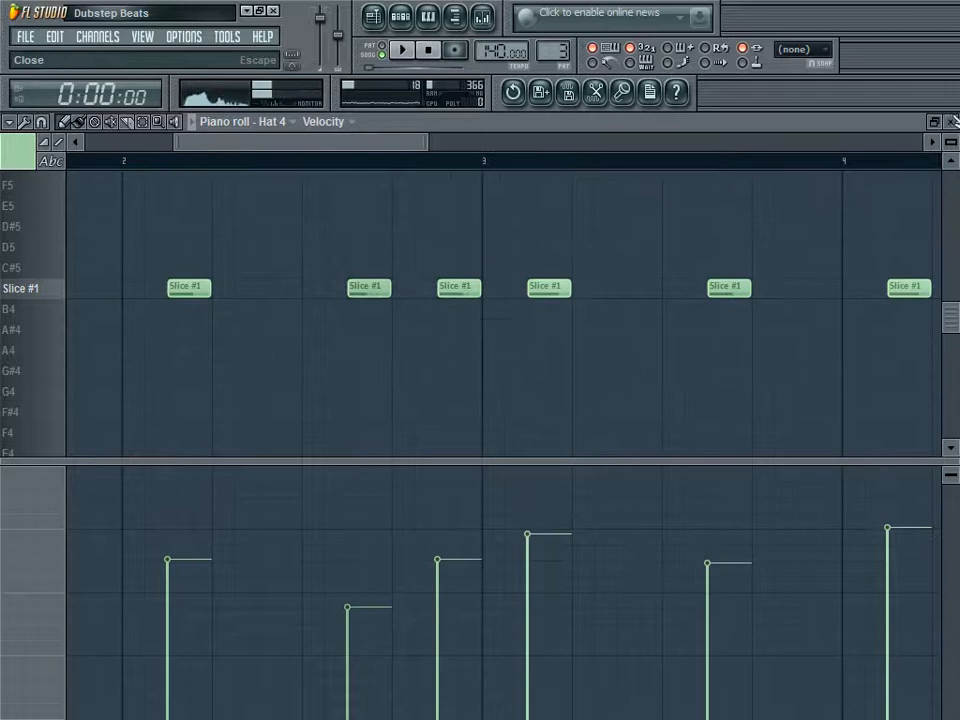
pyautogui.click(953, 121)
# Check Hat 2 and Hat 1, and replace the Hat 1 notes at 3:05 and 3:07 with a single two-step note at 3:07
pyautogui.click(165, 287)
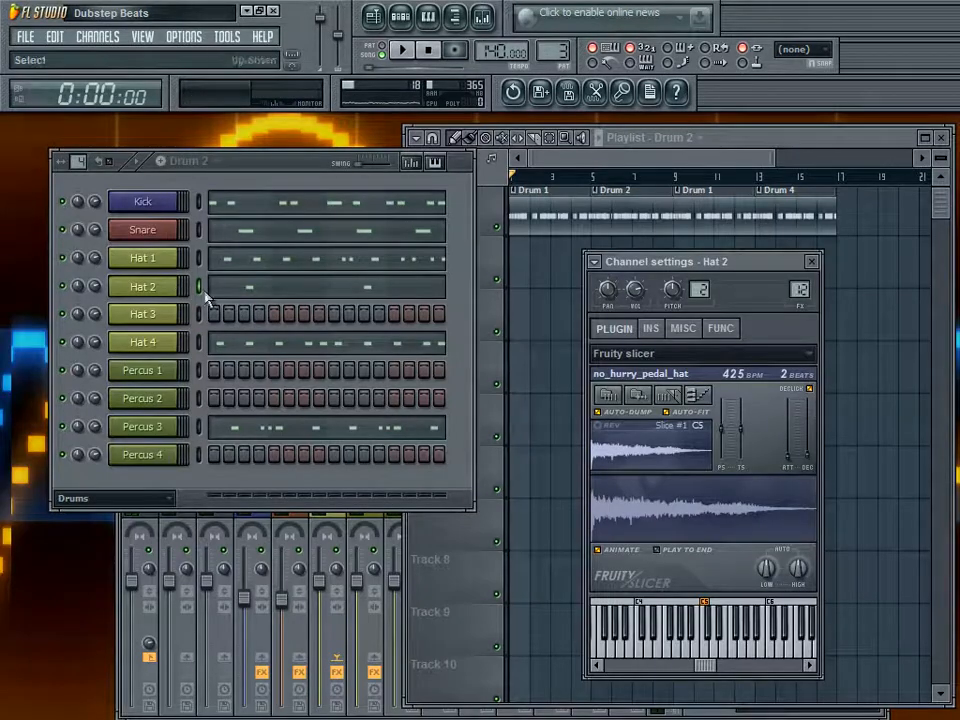
pyautogui.click(146, 262)
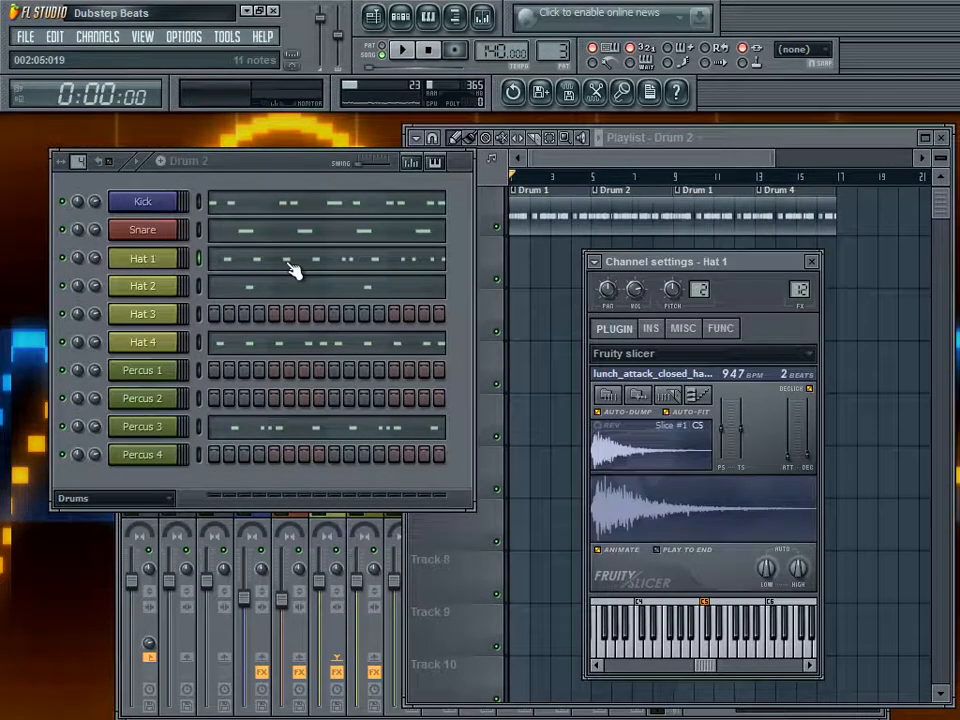
pyautogui.click(287, 342)
pyautogui.click(950, 121)
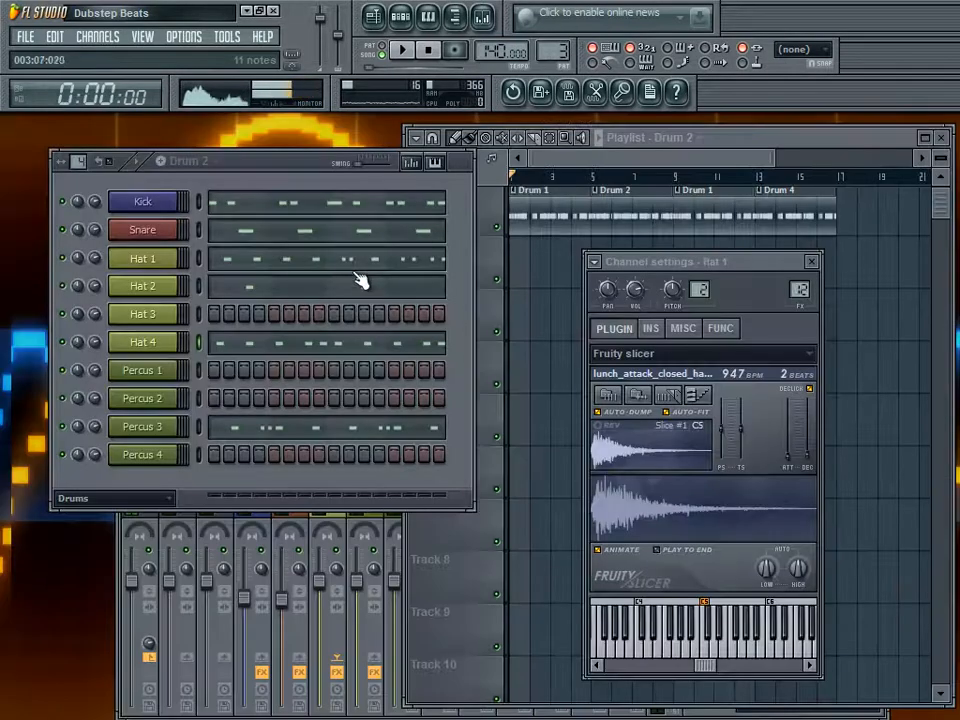
pyautogui.click(364, 262)
pyautogui.hscroll(6, 451, 334)
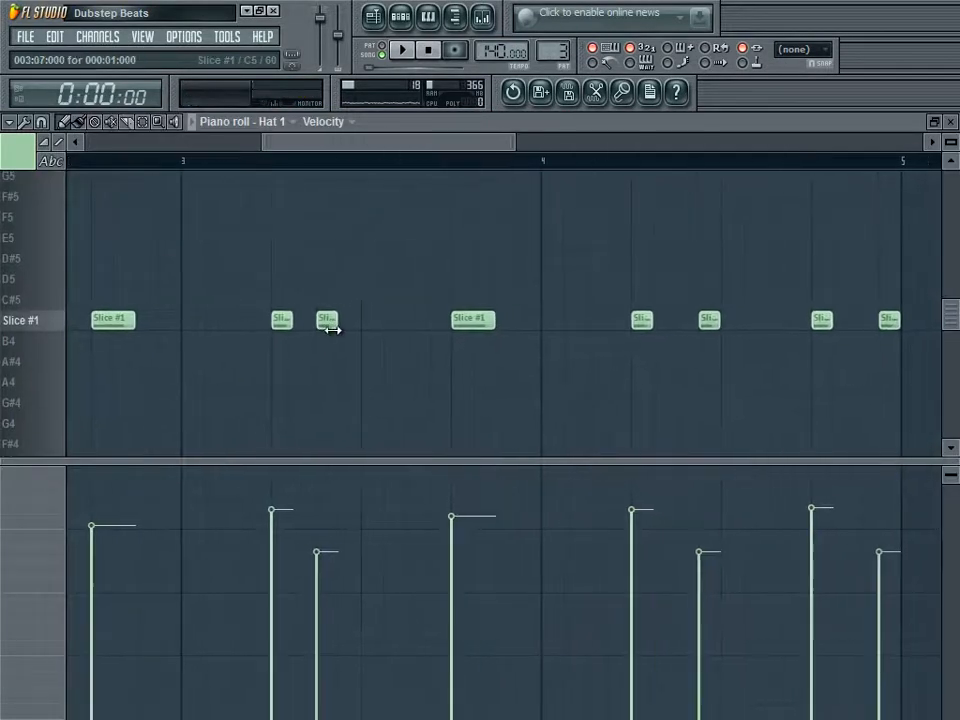
pyautogui.rightClick(328, 323)
pyautogui.rightClick(282, 322)
pyautogui.click(273, 321)
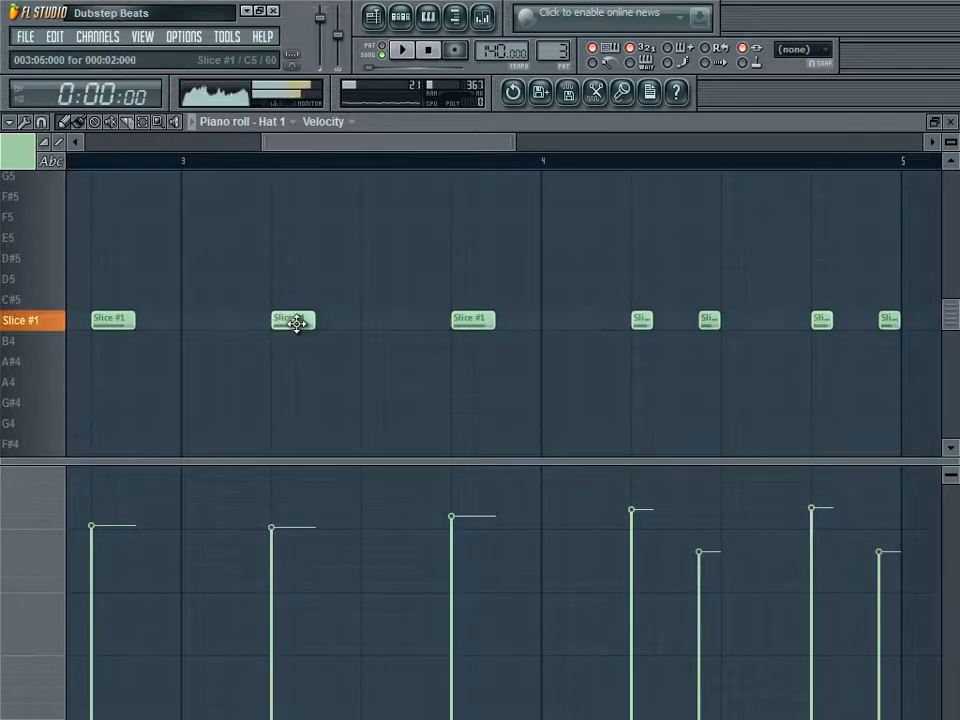
pyautogui.moveTo(296, 321); pyautogui.dragTo(336, 326)
# Replace the short Hat 1 notes in bar 4 with two-step notes at 4:07 and 4:13, and close the piano roll
pyautogui.hscroll(1, 403, 320)
pyautogui.hscroll(7, 403, 320)
pyautogui.rightClick(558, 321)
pyautogui.rightClick(491, 321)
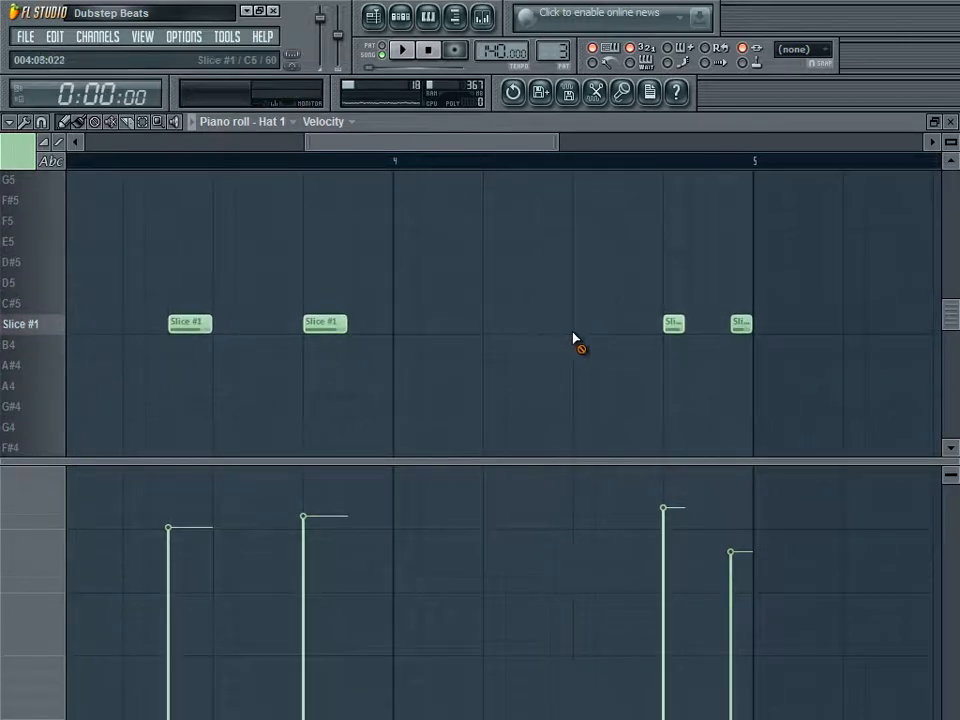
pyautogui.click(531, 321)
pyautogui.rightClick(670, 321)
pyautogui.rightClick(736, 323)
pyautogui.click(664, 324)
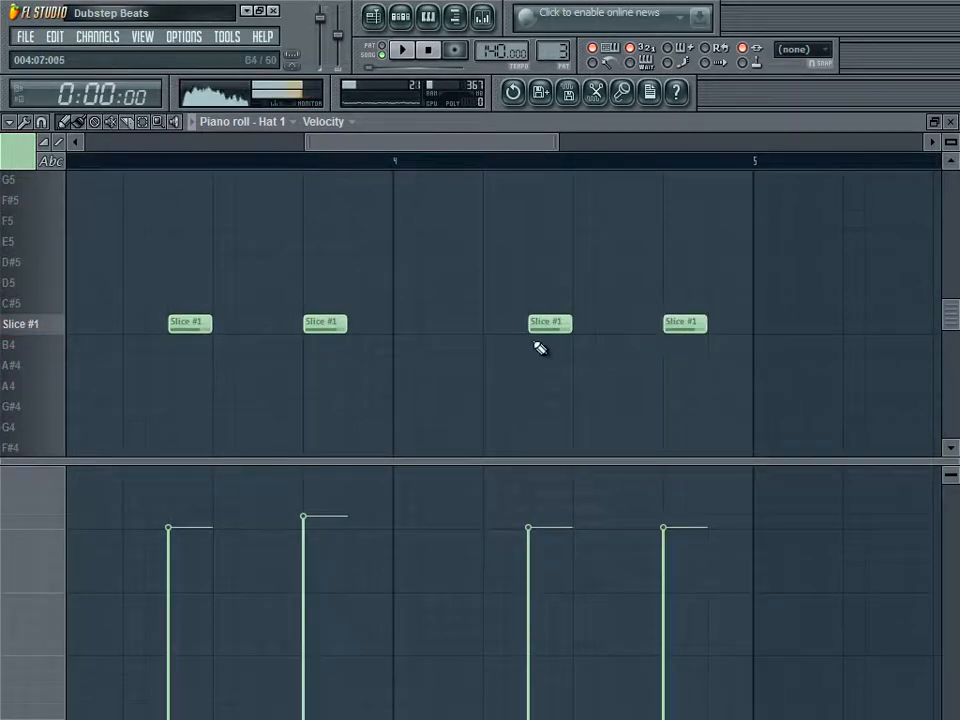
pyautogui.hscroll(-5, 540, 347)
pyautogui.click(951, 121)
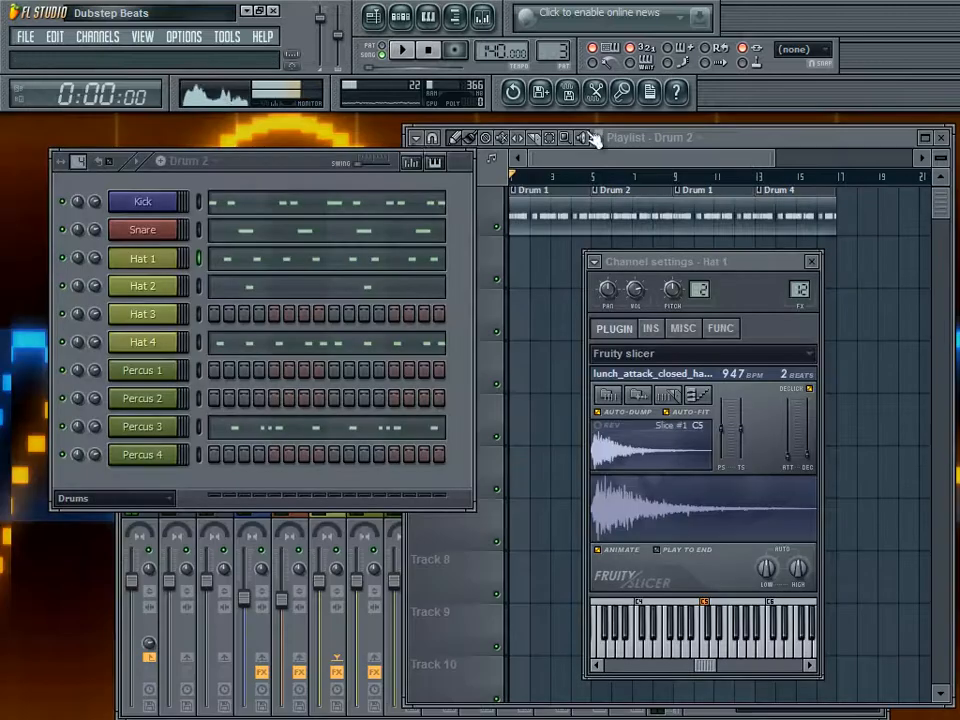
# Play back the revised Drum 2 pattern, switch to song mode, and listen to the arrangement from bar 1 into the Drum 4 section
pyautogui.click(408, 52)
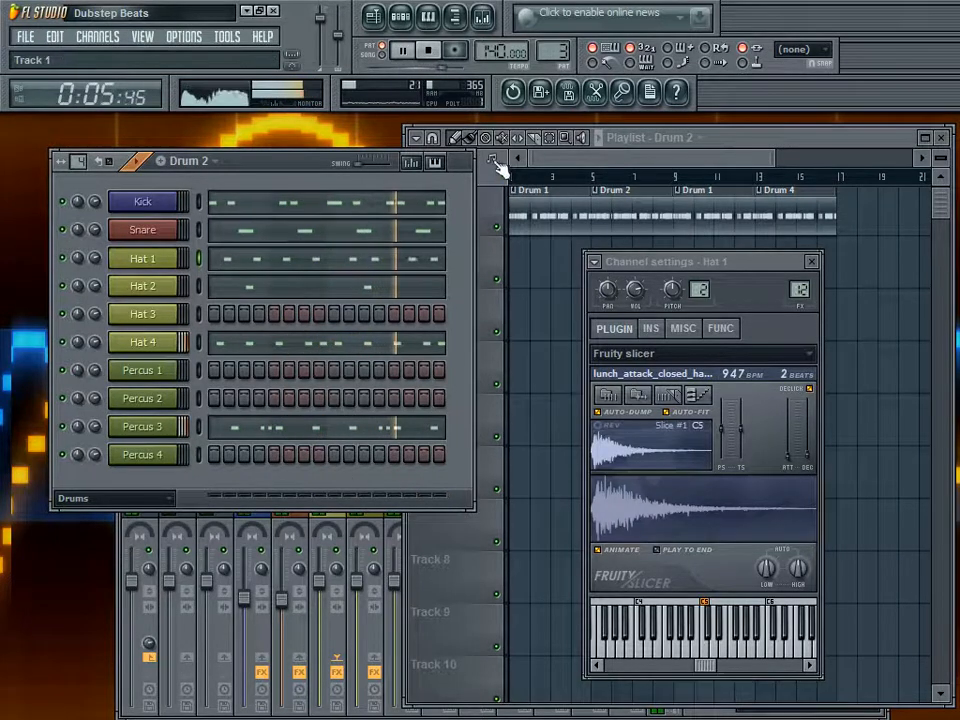
pyautogui.click(555, 257)
pyautogui.click(428, 53)
pyautogui.click(401, 52)
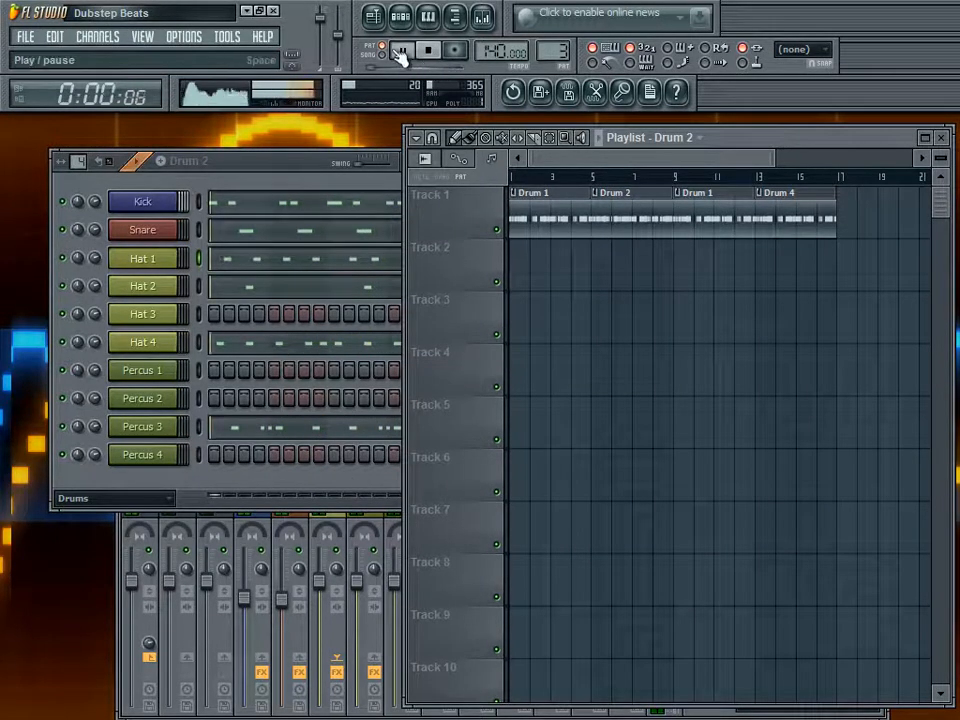
pyautogui.click(378, 53)
pyautogui.click(428, 52)
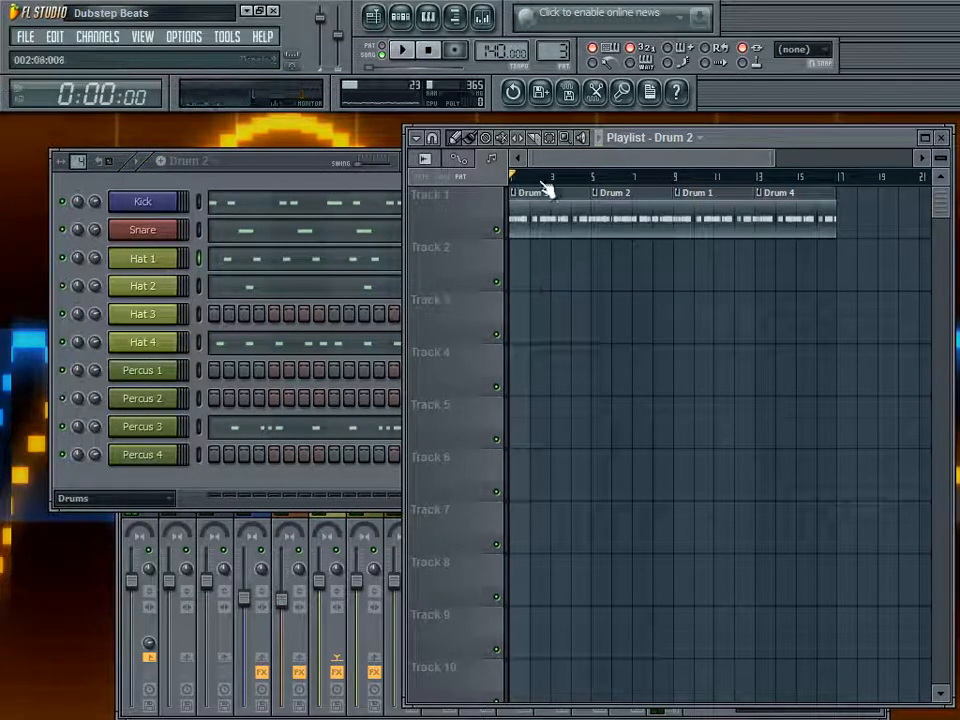
pyautogui.click(404, 58)
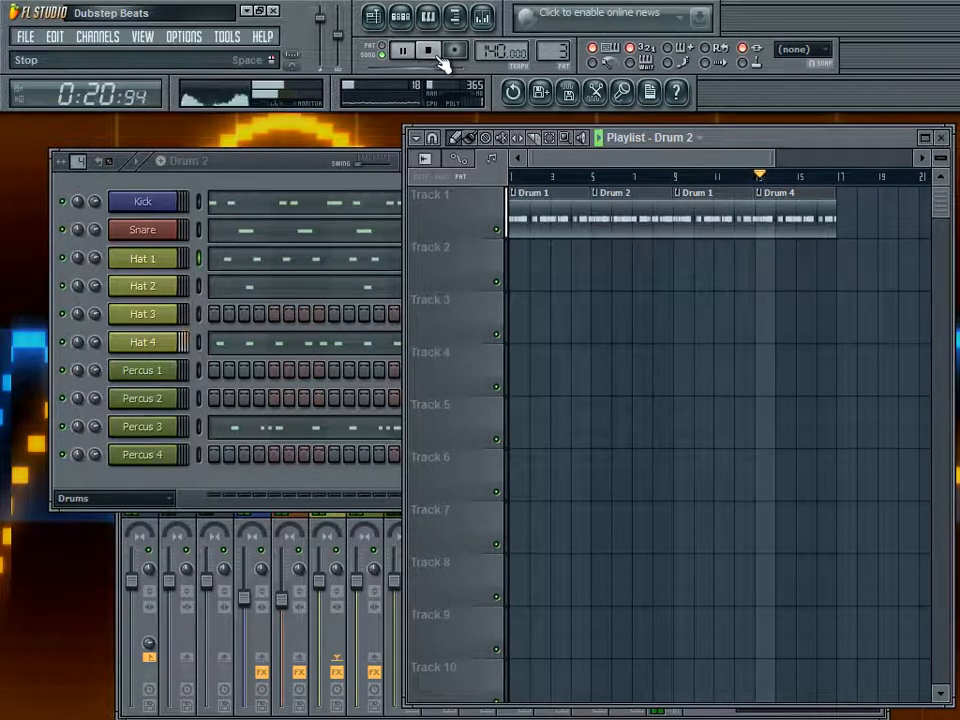
pyautogui.click(440, 58)
# Make Drum 4 the active pattern and bring the playlist to the front
pyautogui.click(249, 178)
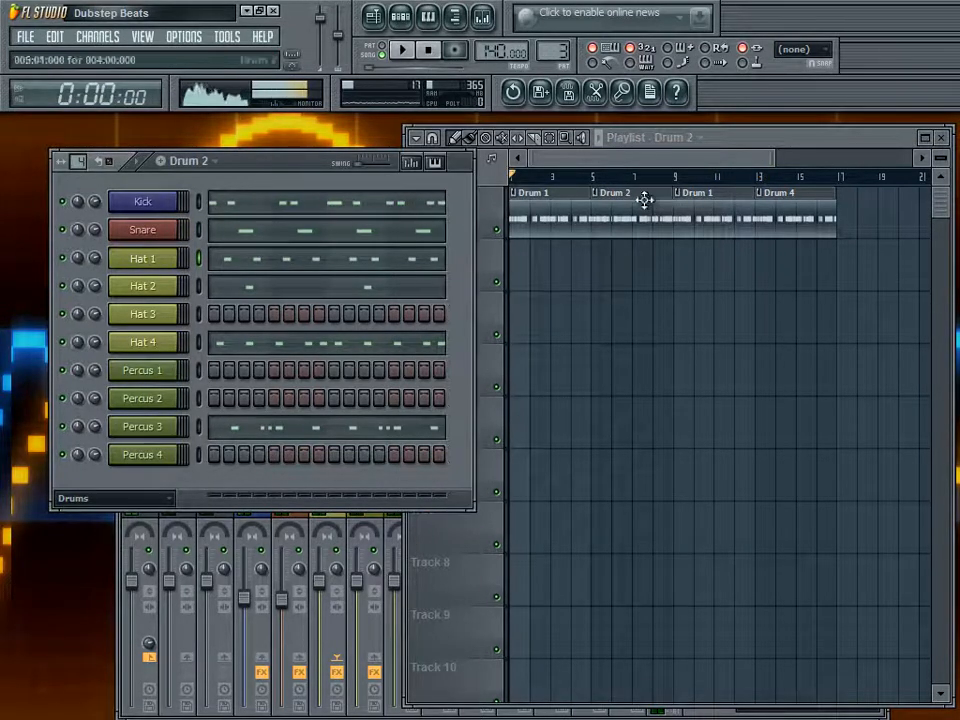
pyautogui.click(592, 222)
pyautogui.click(263, 160)
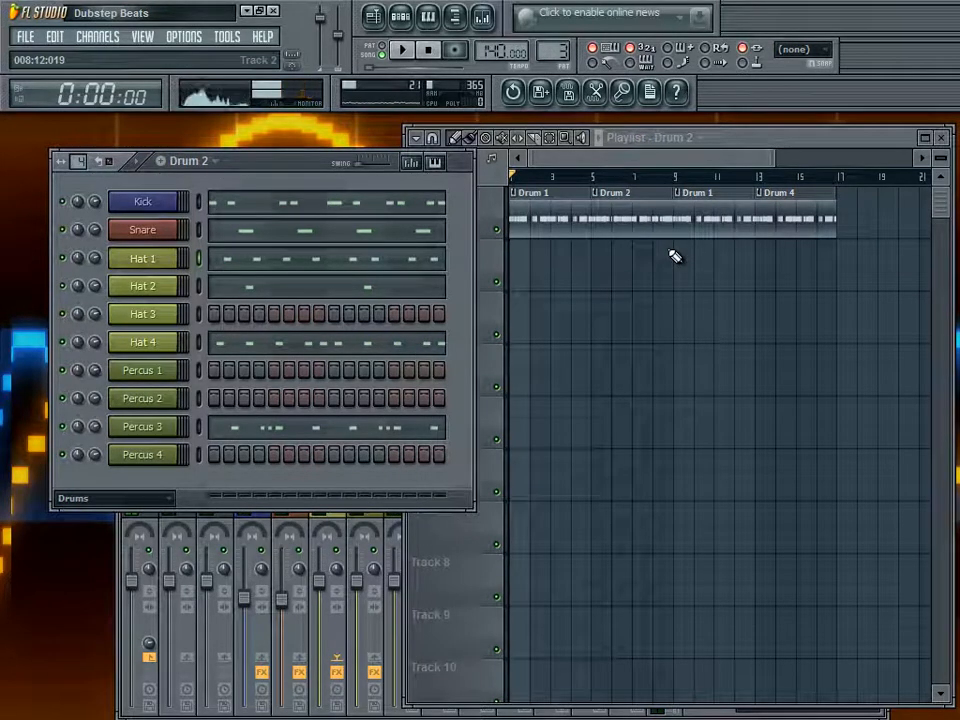
pyautogui.click(213, 163)
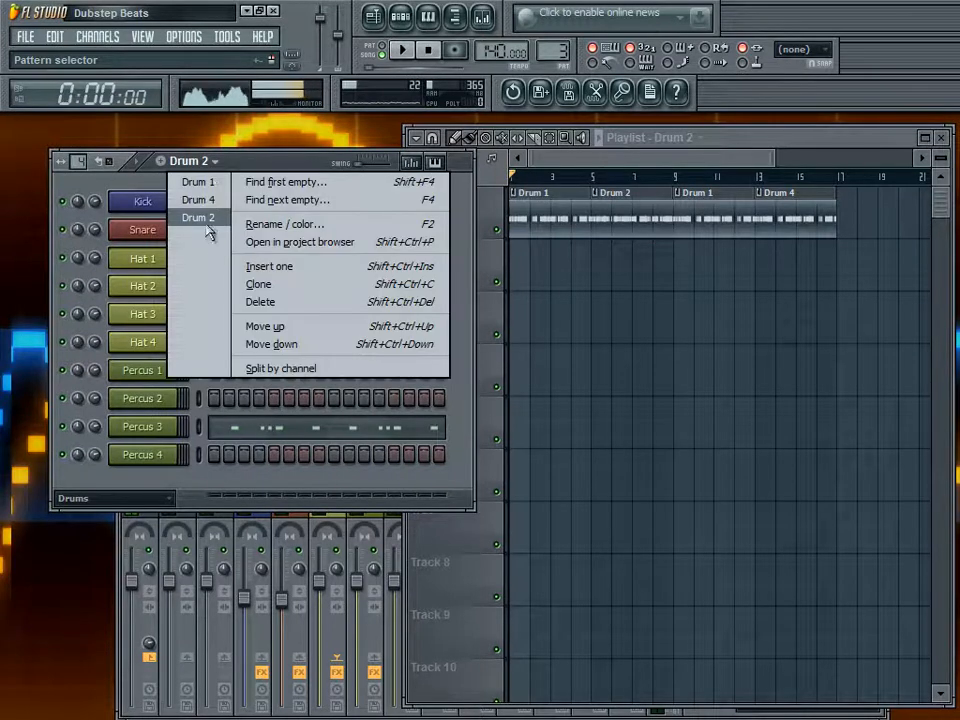
pyautogui.click(199, 200)
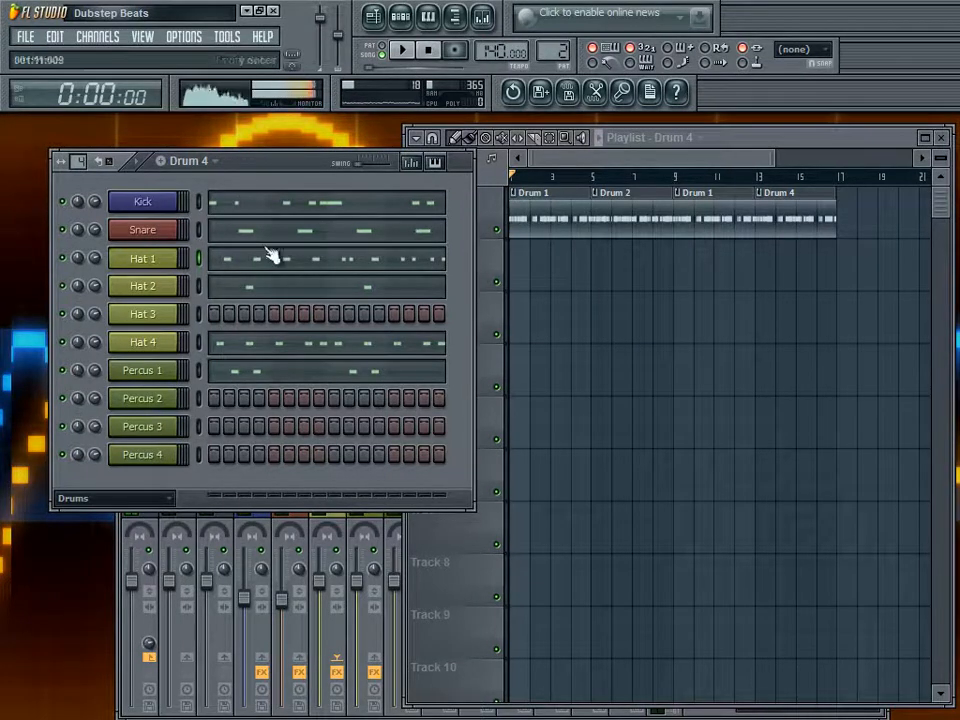
pyautogui.rightClick(646, 398)
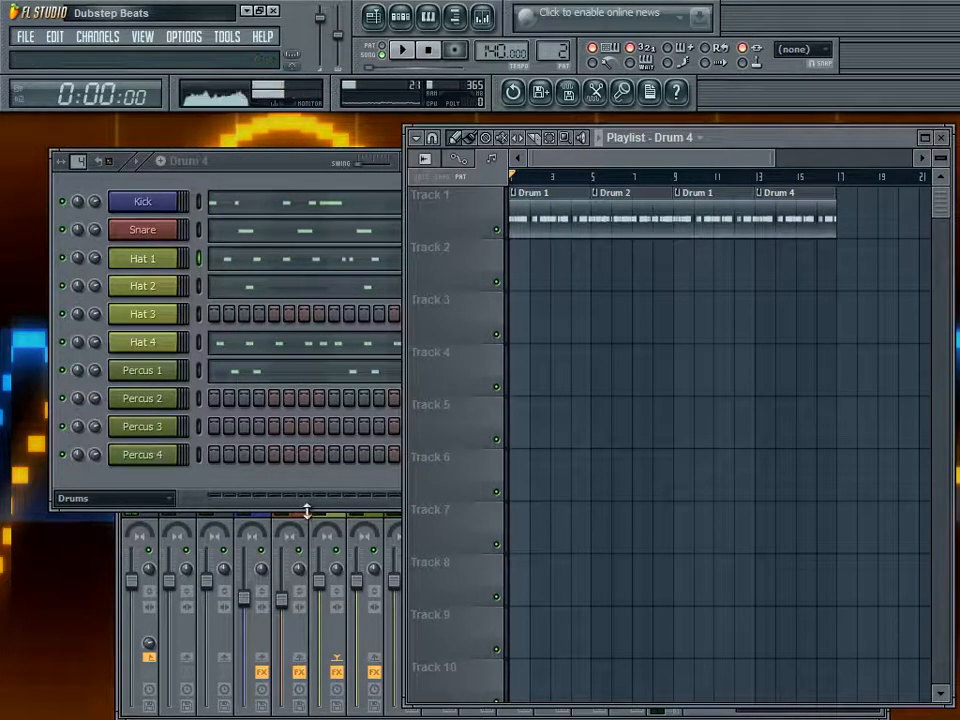
pyautogui.click(321, 519)
pyautogui.click(268, 505)
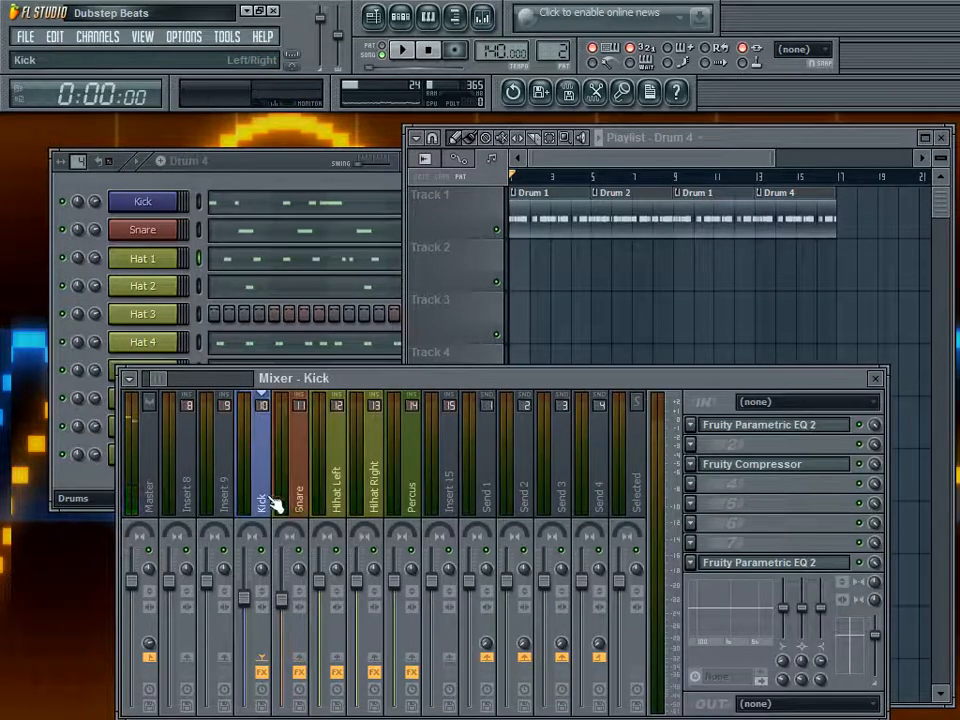
pyautogui.rightClick(617, 287)
pyautogui.click(285, 172)
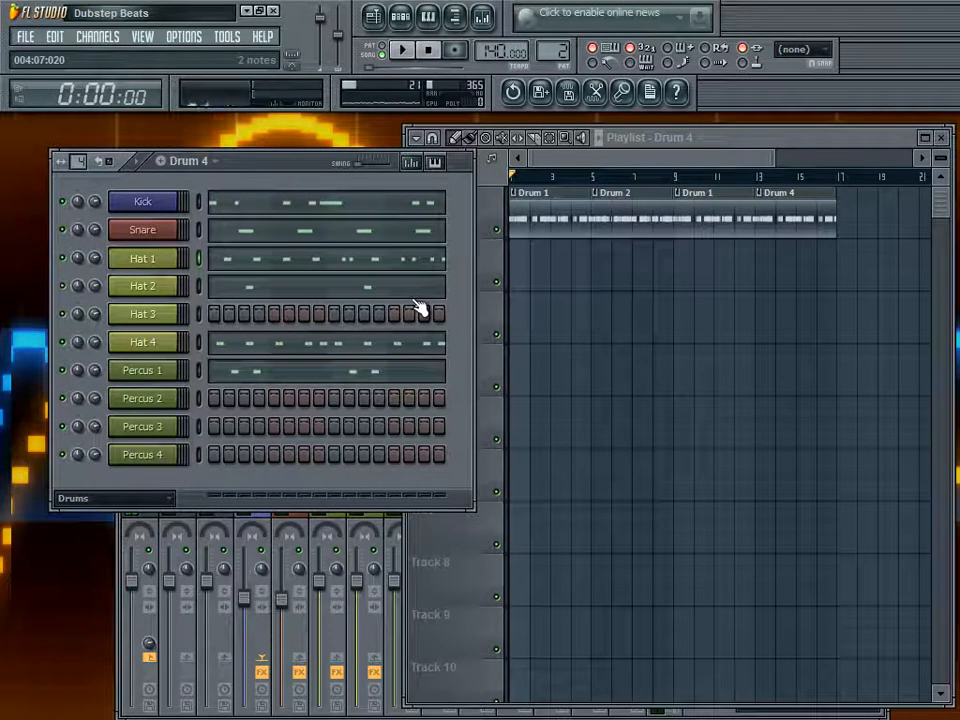
# Make Drum 2 the active pattern from its playlist clip, review its Kick notes in the piano roll, and close it
pyautogui.rightClick(588, 274)
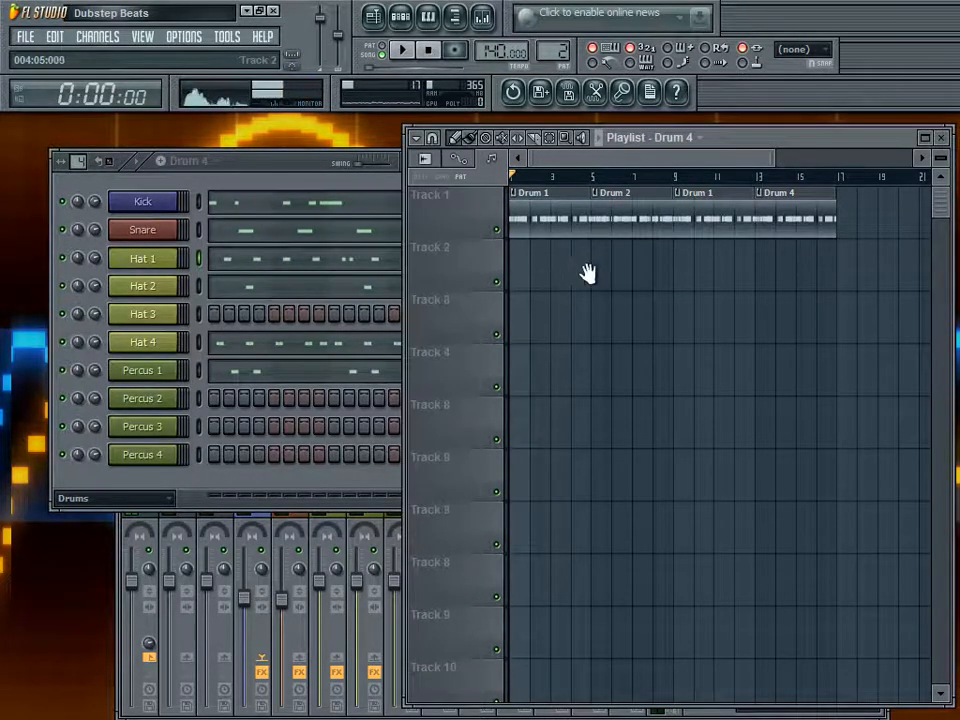
pyautogui.doubleClick(631, 230)
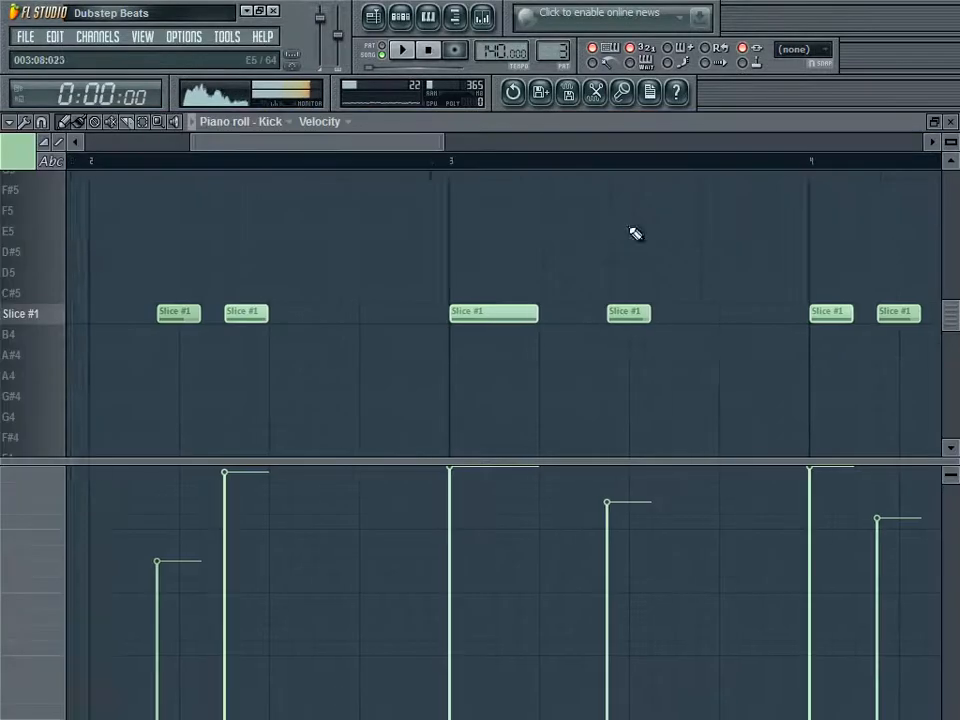
pyautogui.click(949, 122)
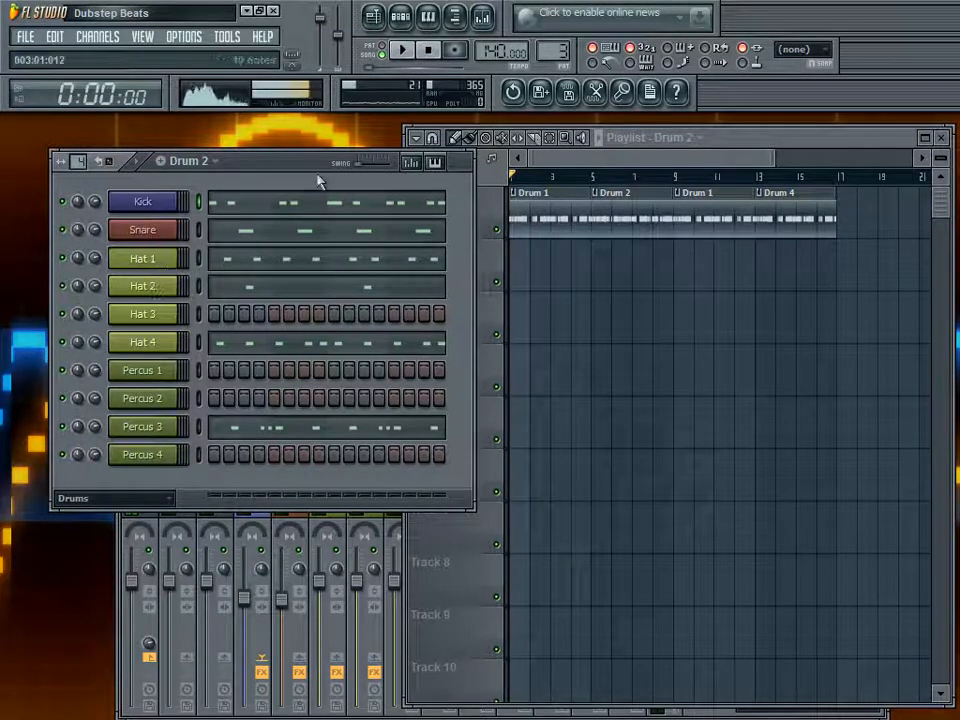
pyautogui.click(117, 558)
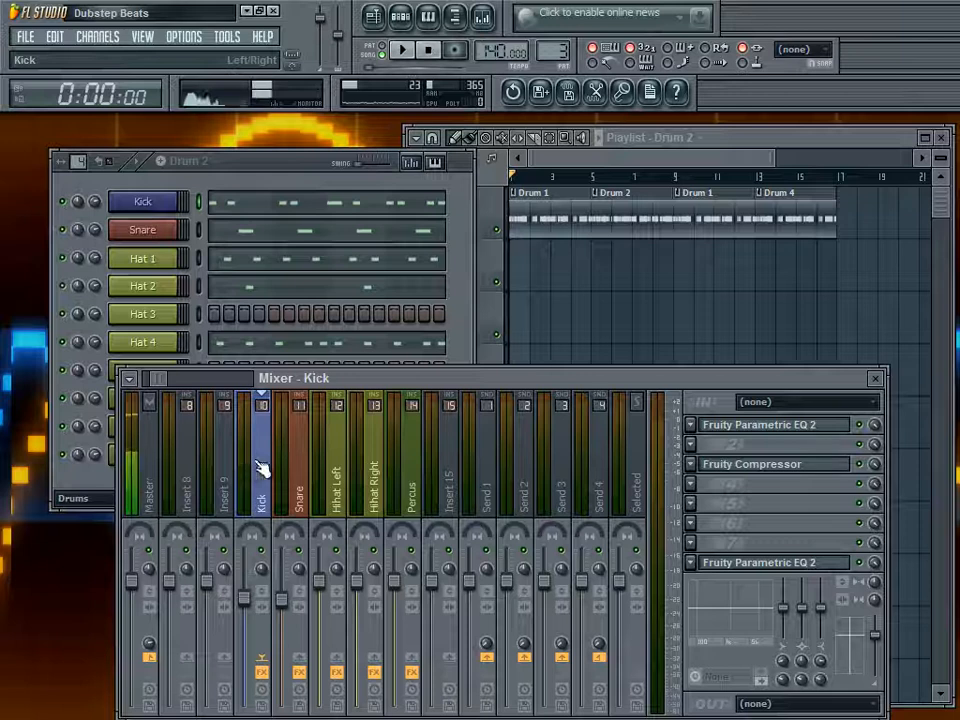
pyautogui.click(296, 182)
pyautogui.click(696, 300)
pyautogui.click(272, 165)
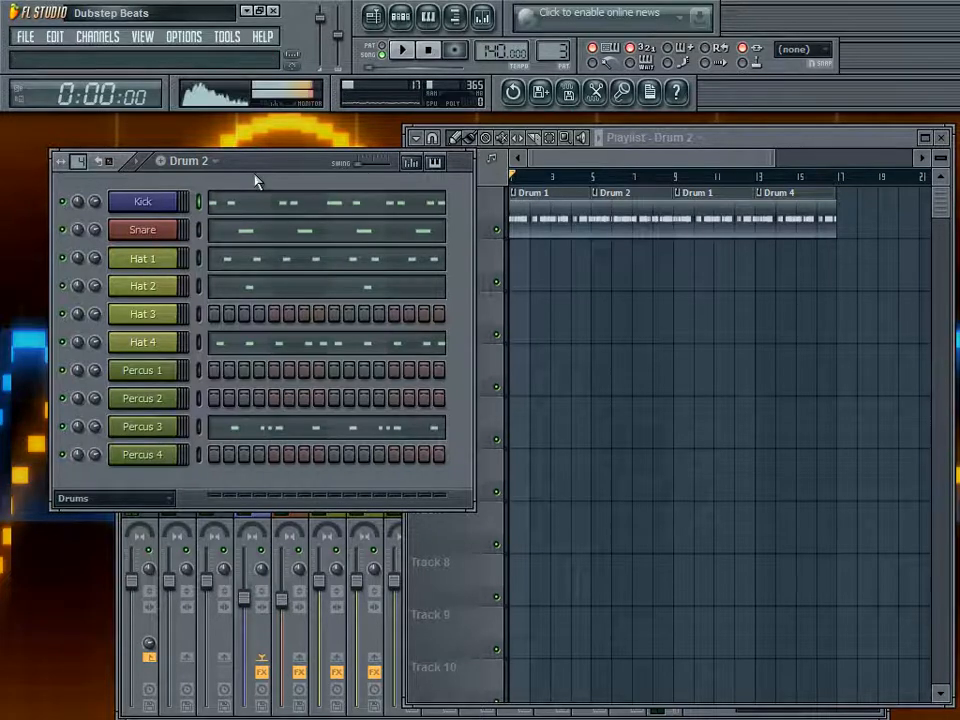
pyautogui.click(555, 236)
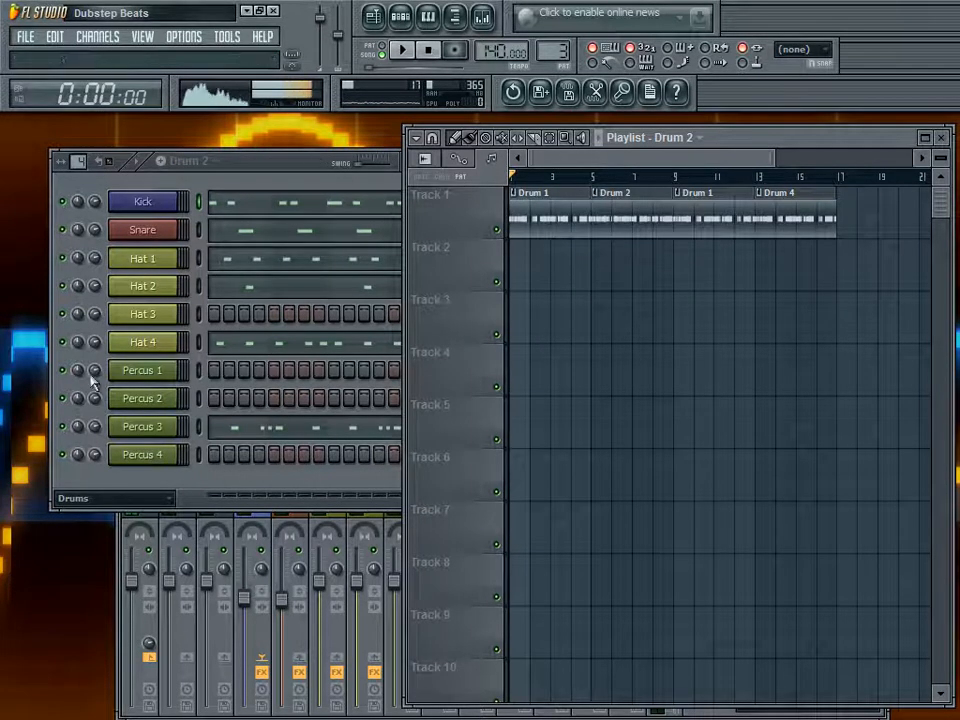
pyautogui.click(277, 181)
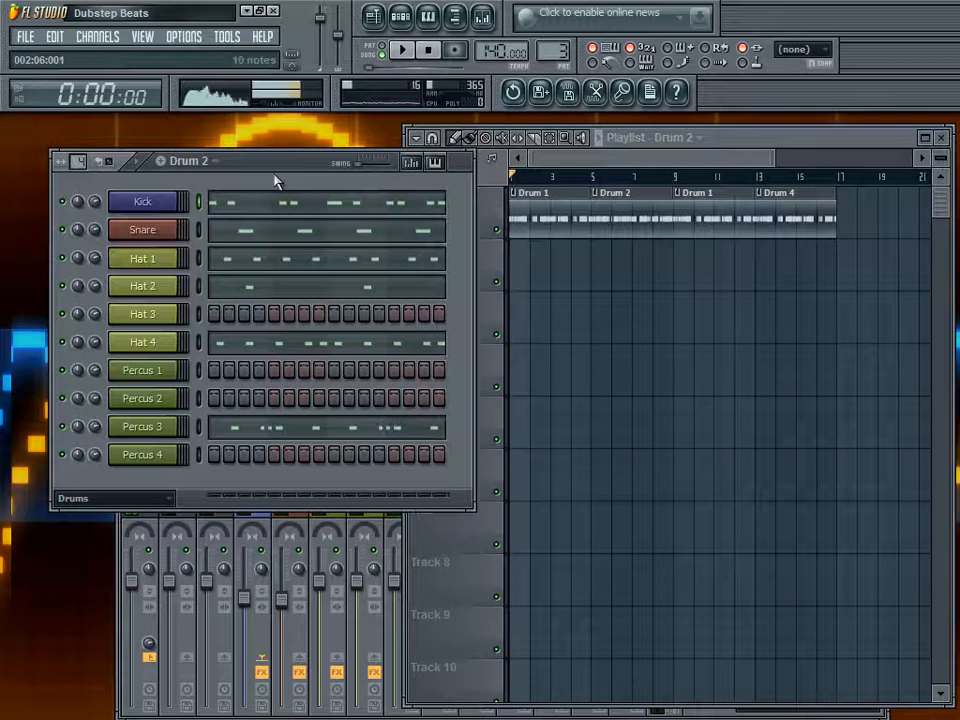
pyautogui.click(755, 306)
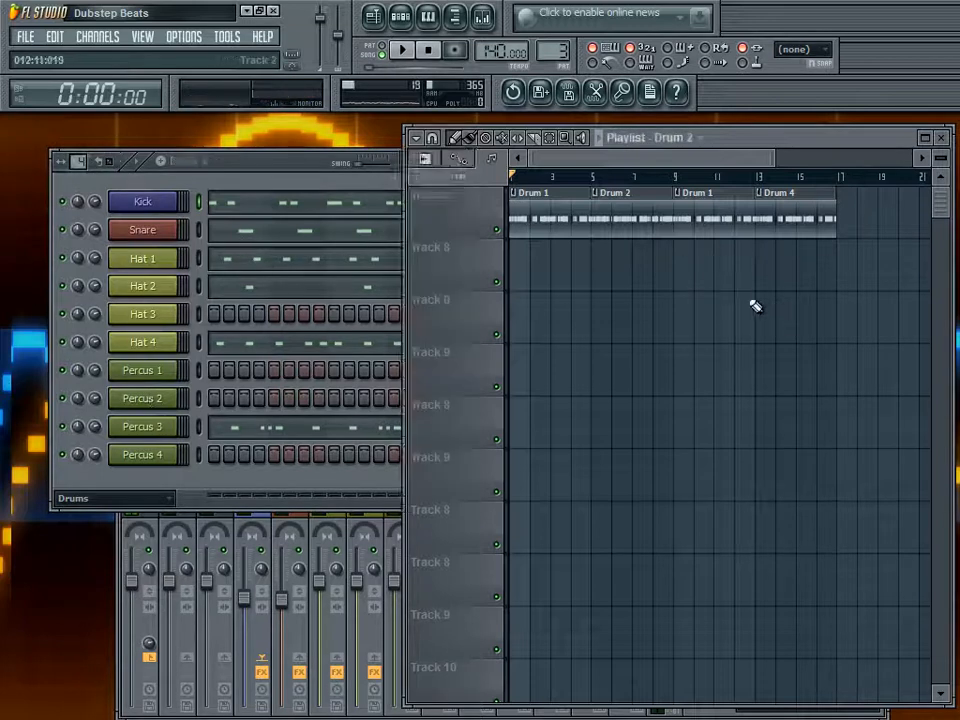
# Check the sliced samples in the Percus 1 and Percus 2 channel settings of Drum 2, and close the settings
pyautogui.click(283, 184)
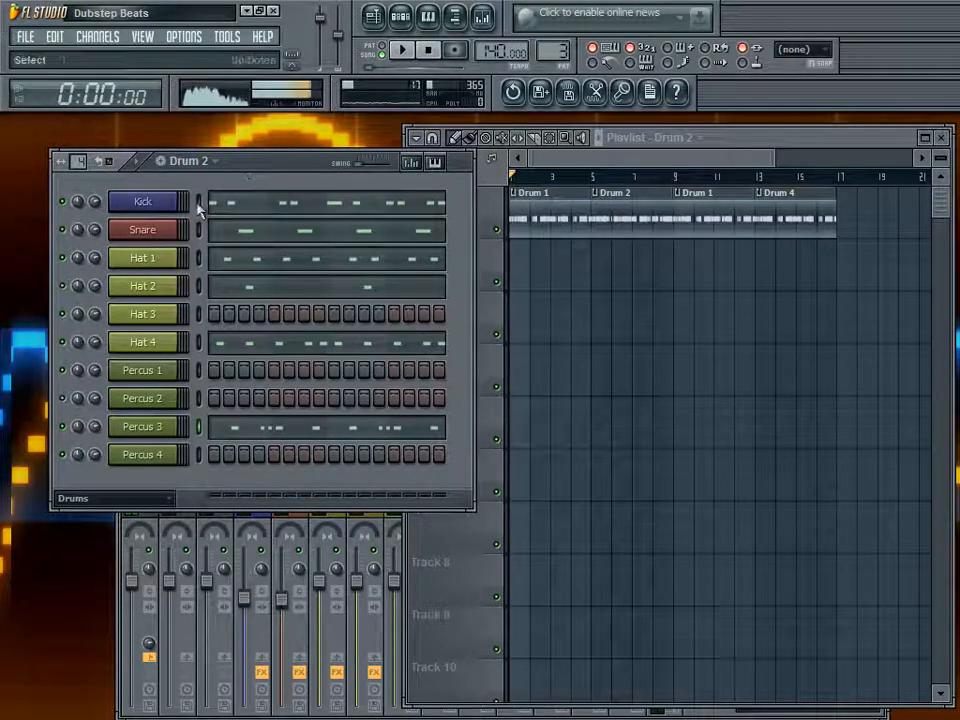
pyautogui.click(167, 371)
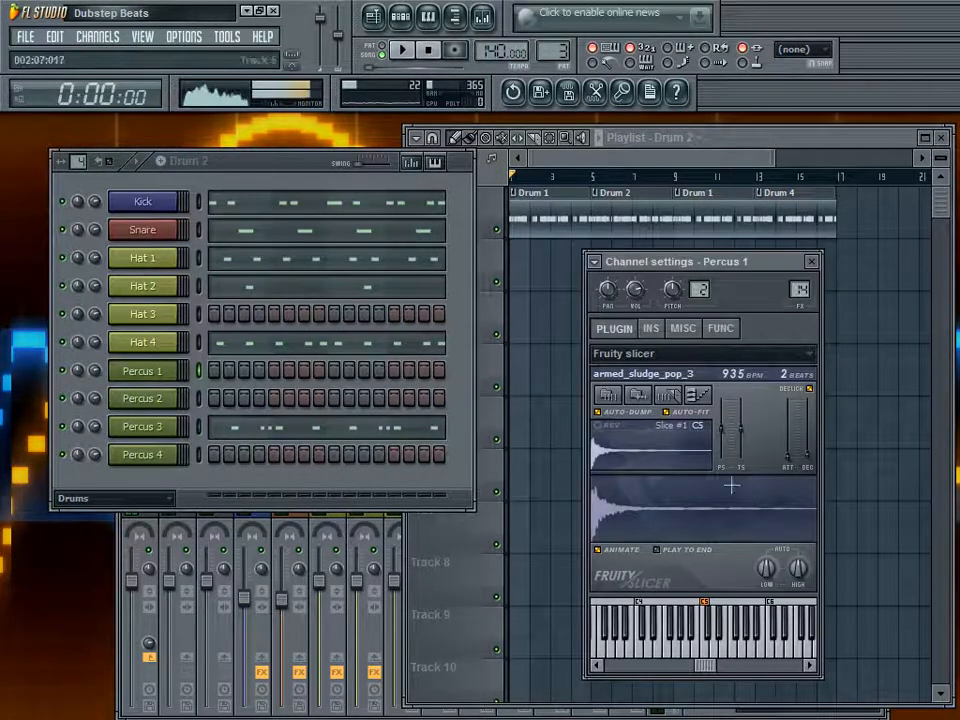
pyautogui.click(142, 398)
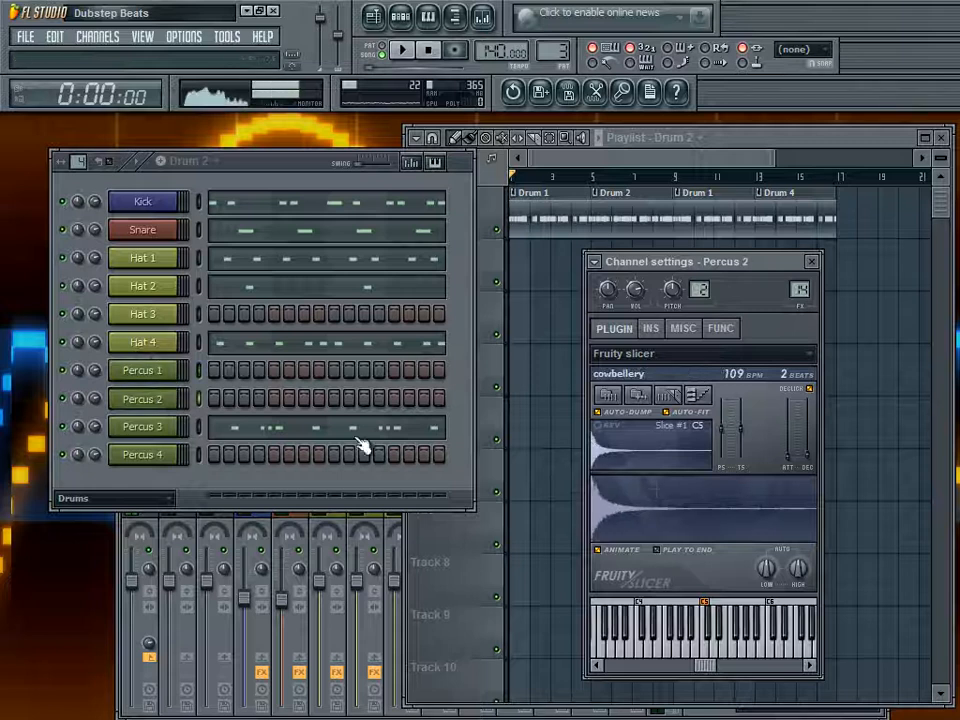
pyautogui.click(265, 357)
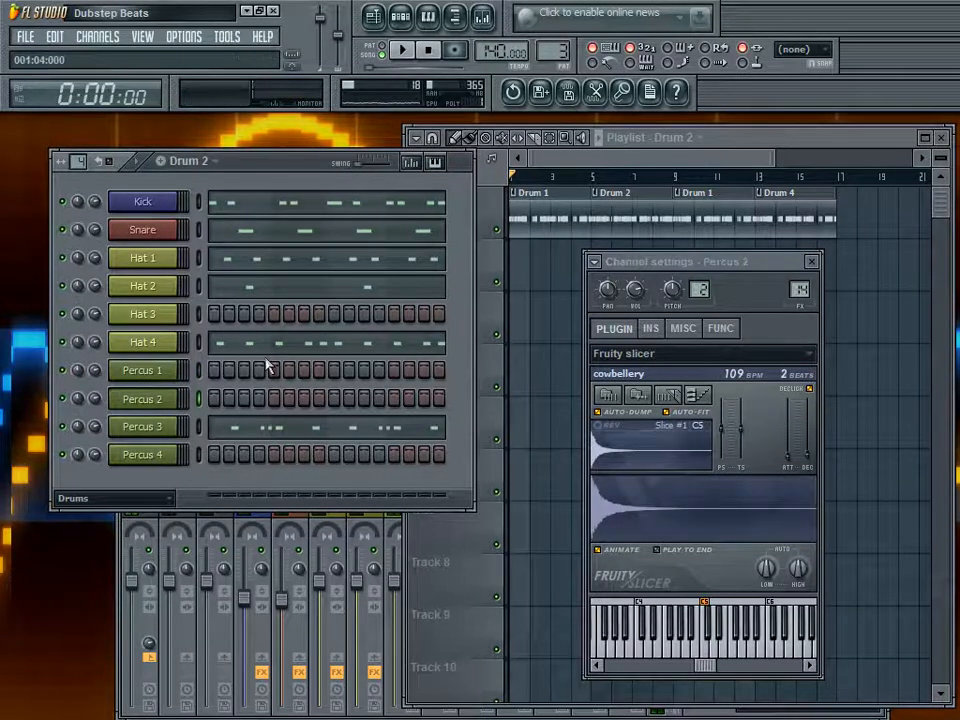
pyautogui.click(811, 263)
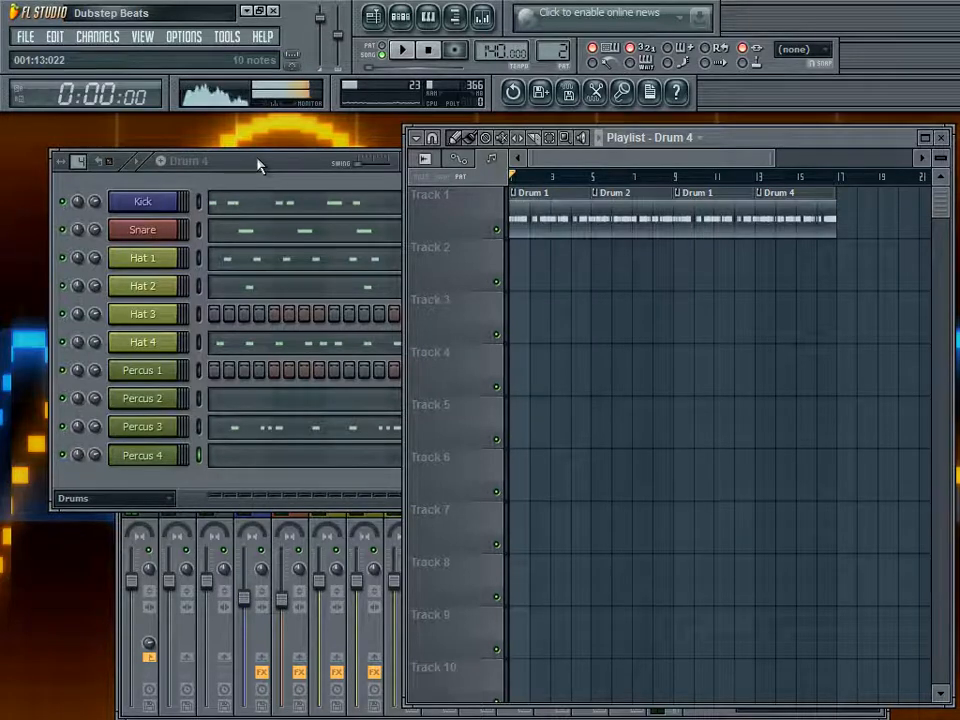
# Check the revised Drum 4 pattern and its playlist clip, play the full arrangement from bar 1, and stop playback
pyautogui.click(261, 170)
pyautogui.middleClick(808, 281)
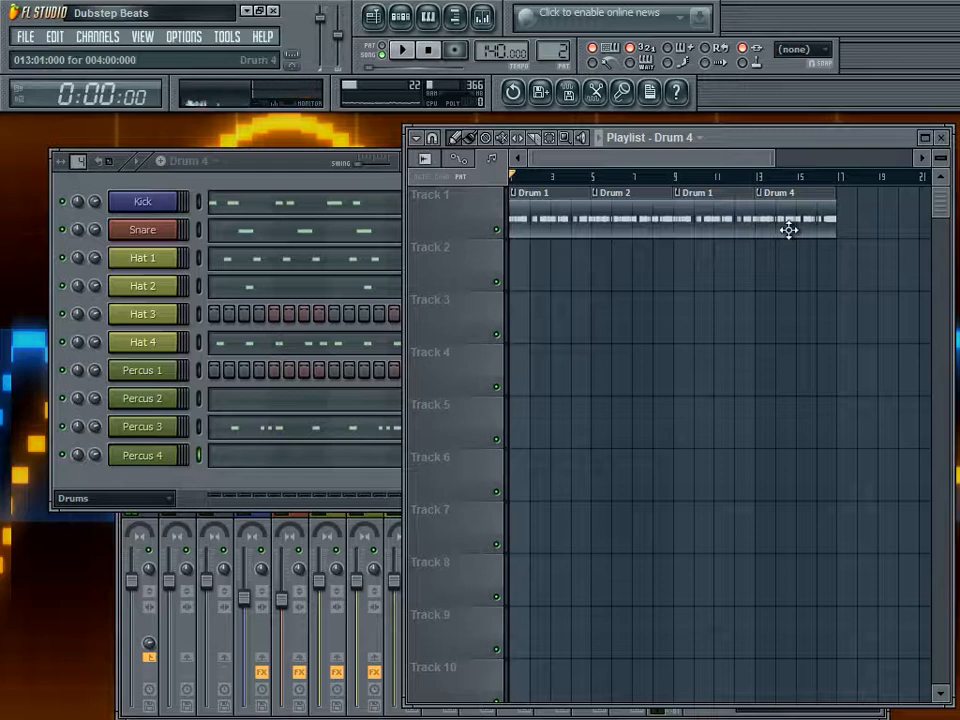
pyautogui.click(265, 162)
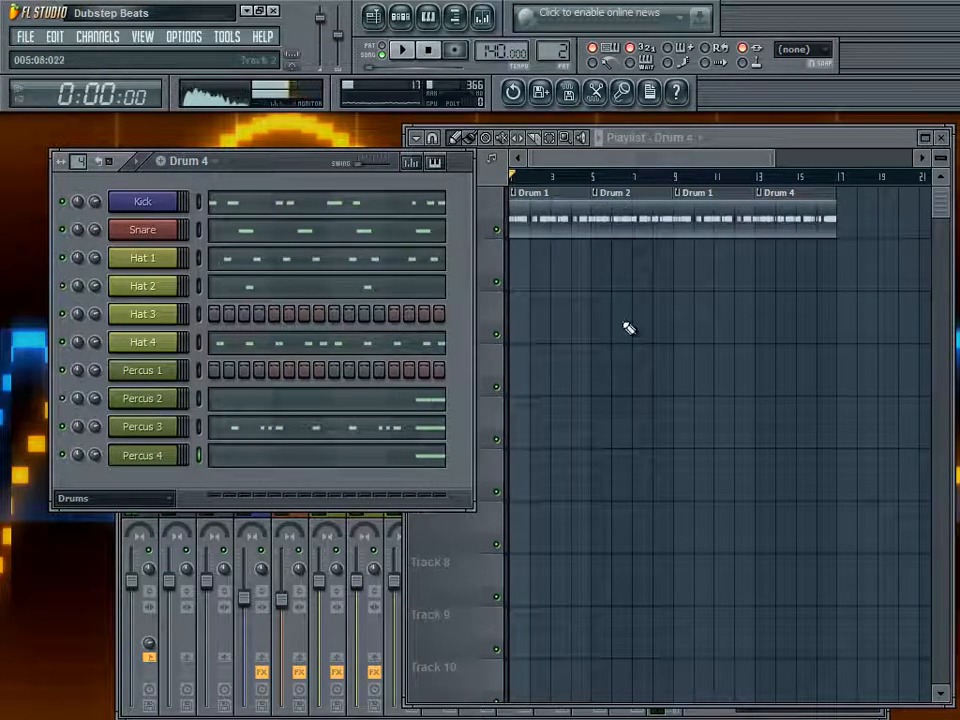
pyautogui.click(403, 52)
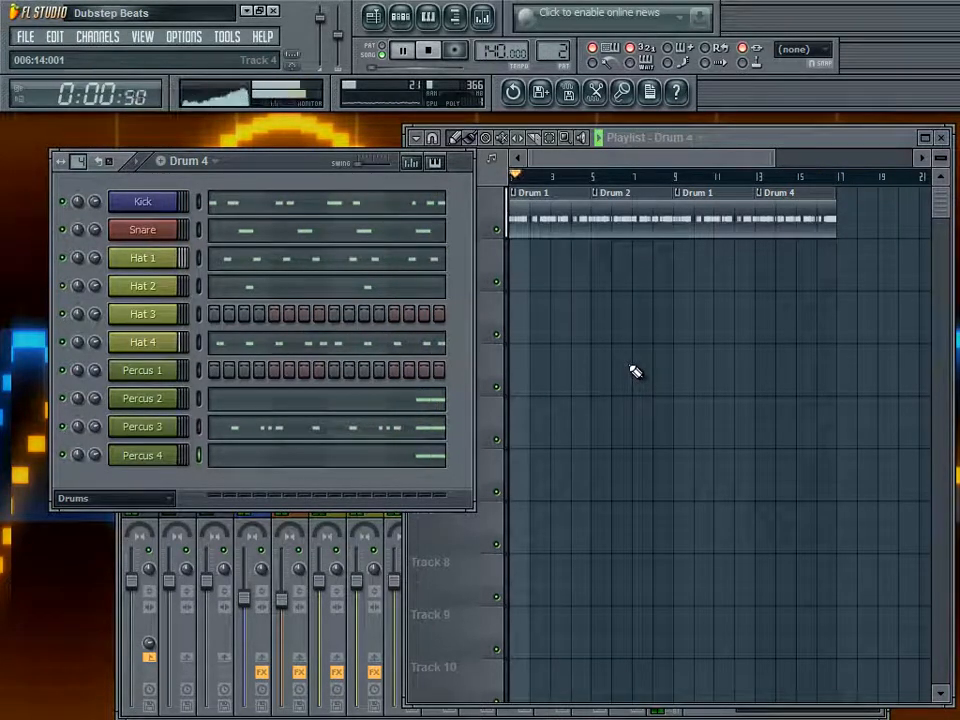
pyautogui.click(430, 56)
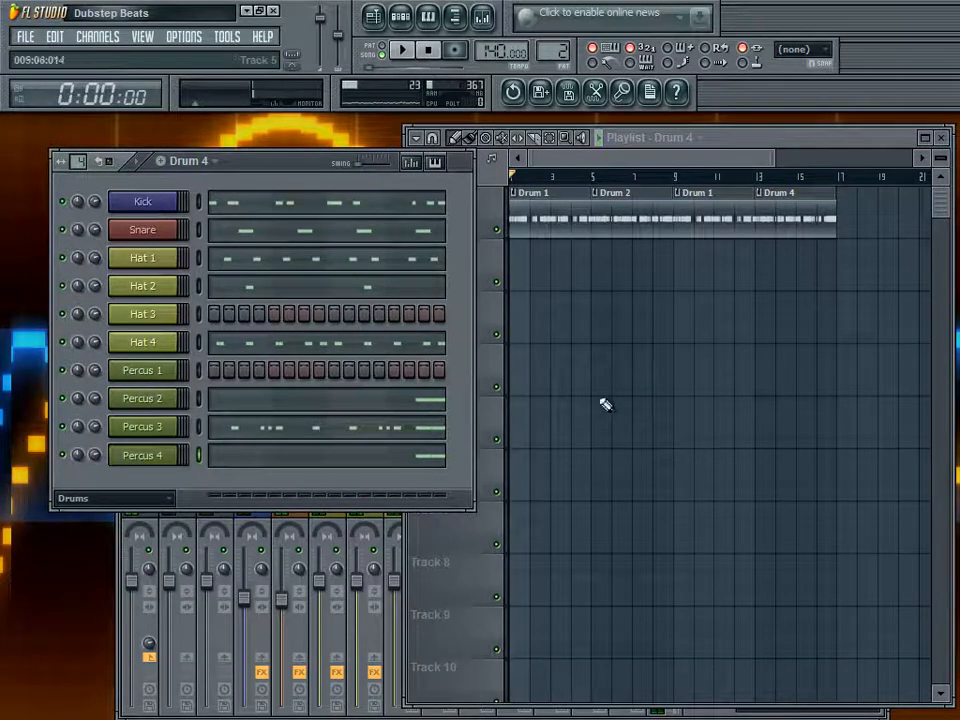
pyautogui.click(673, 378)
pyautogui.click(283, 164)
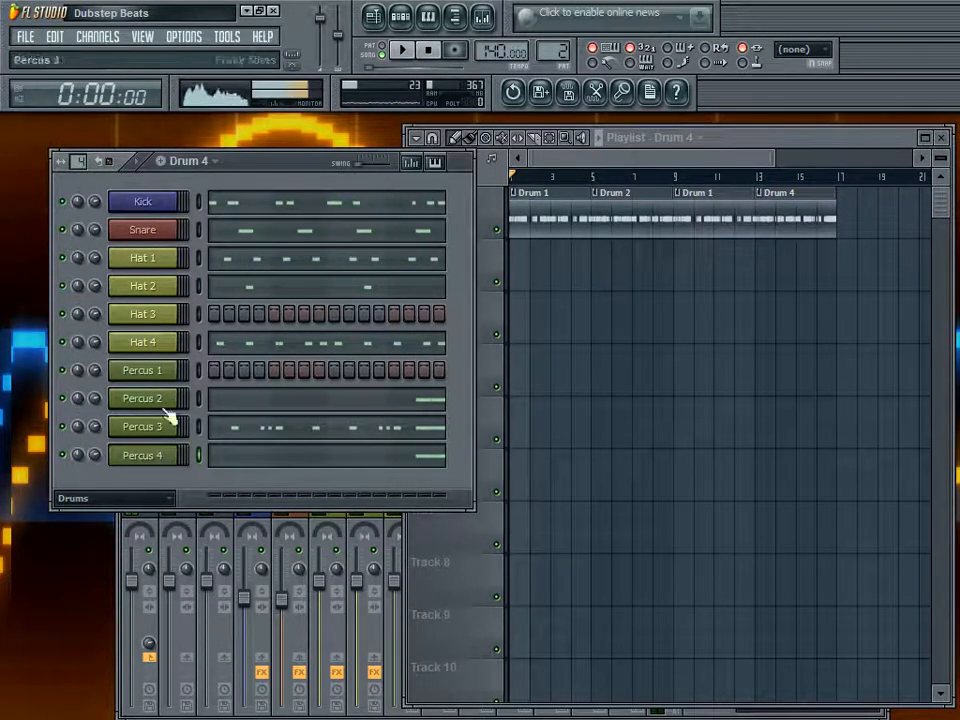
pyautogui.click(605, 328)
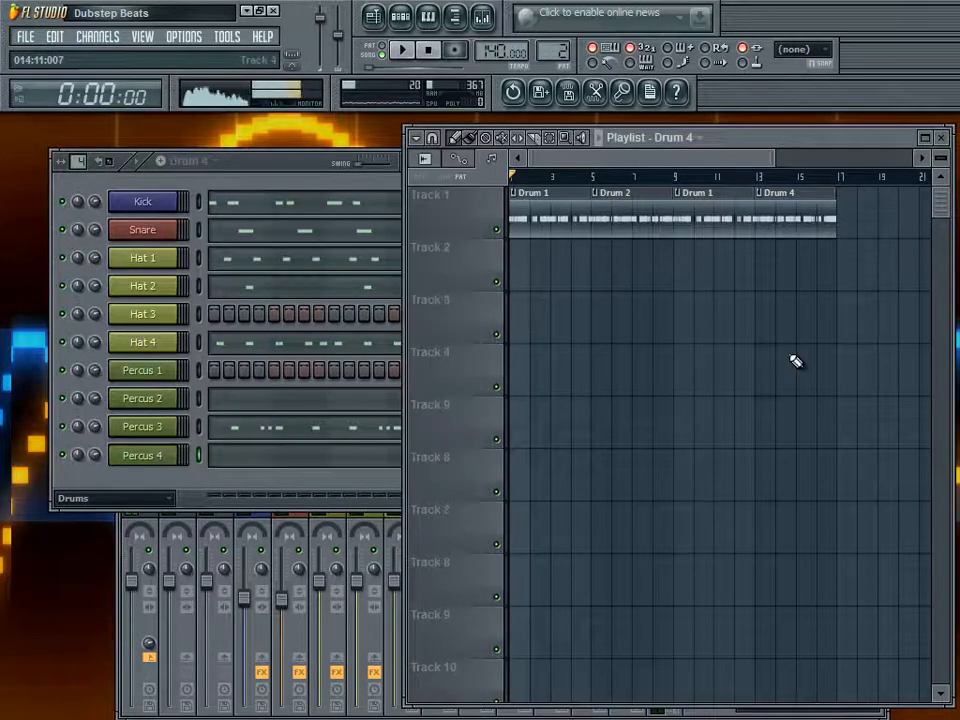
pyautogui.click(251, 161)
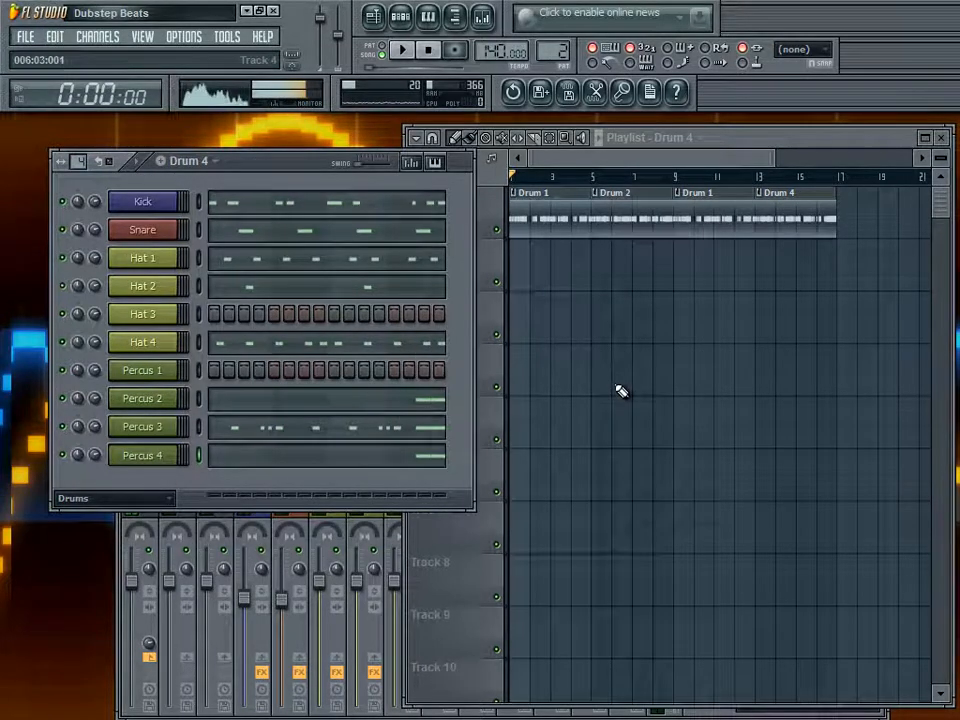
pyautogui.click(683, 438)
pyautogui.click(312, 165)
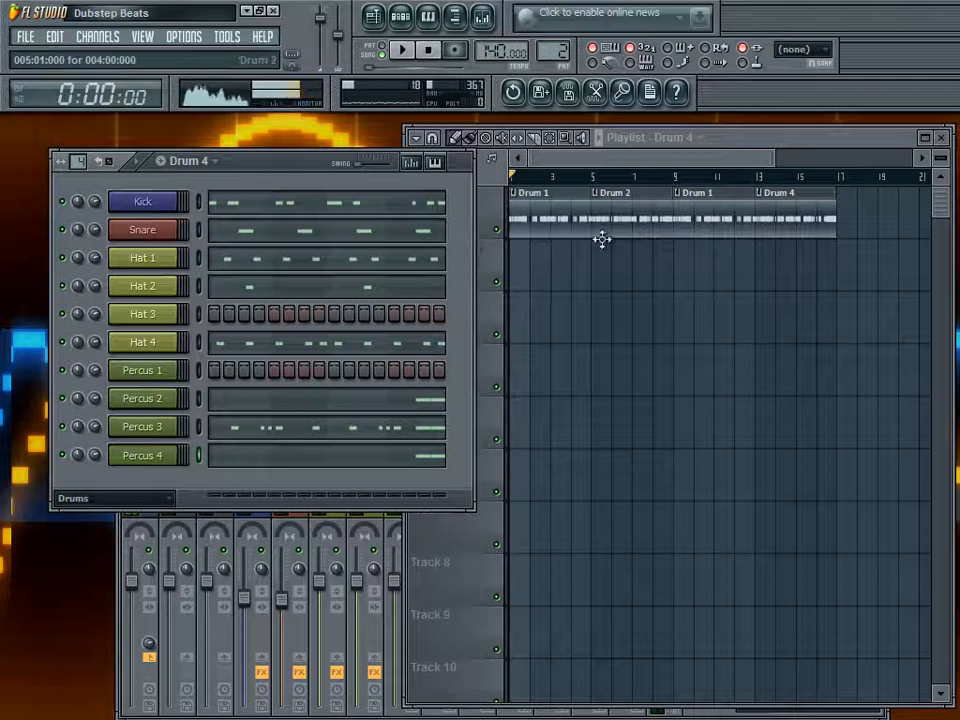
pyautogui.click(656, 339)
pyautogui.click(265, 175)
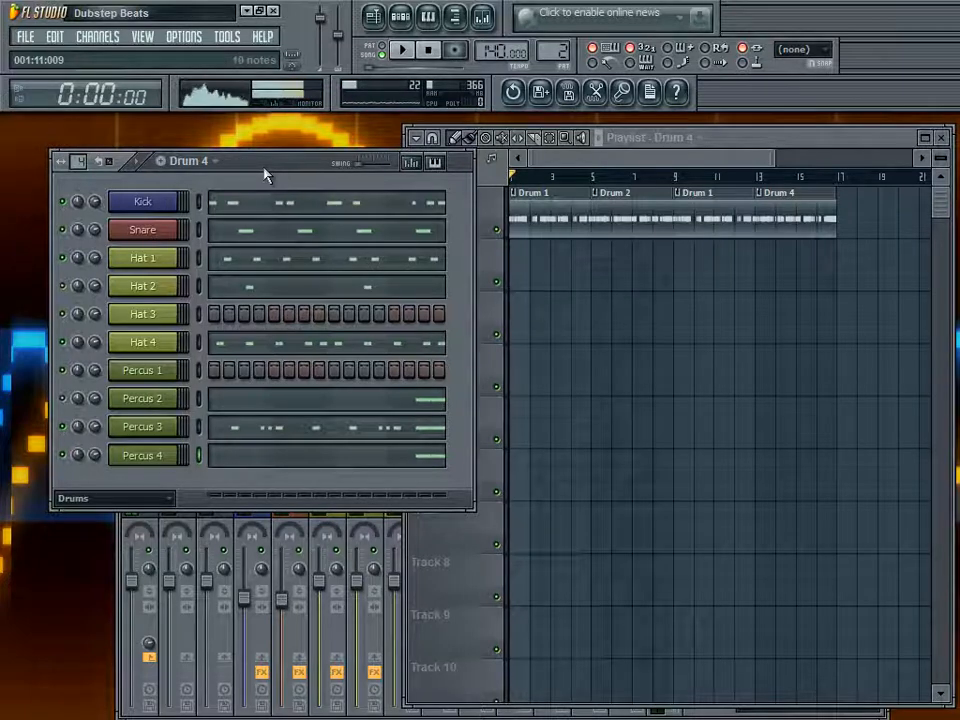
pyautogui.click(720, 140)
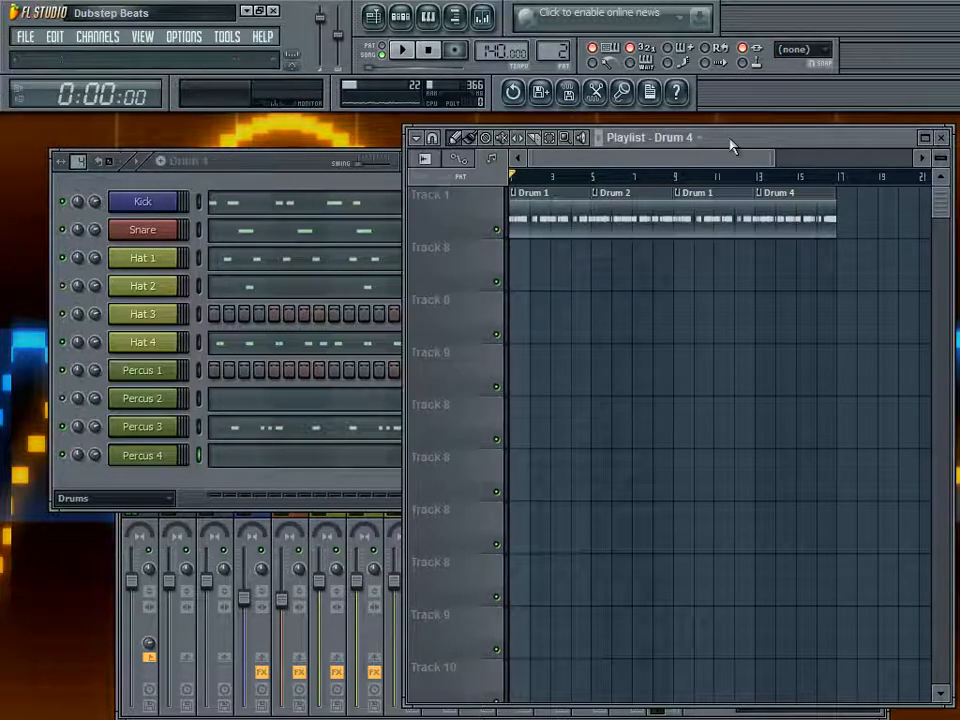
pyautogui.click(290, 183)
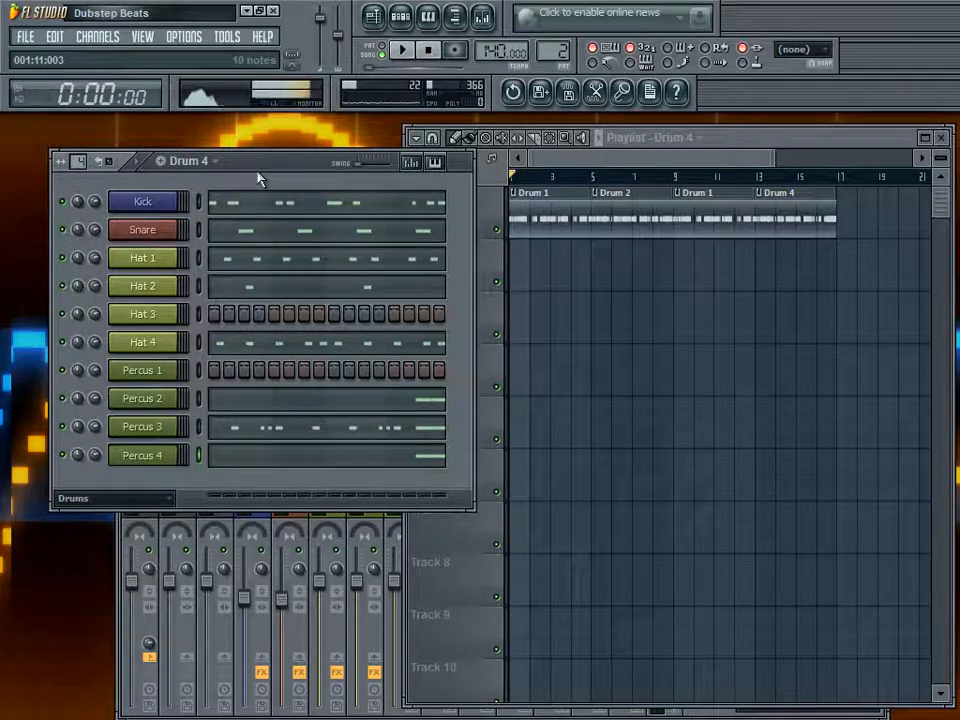
pyautogui.click(578, 385)
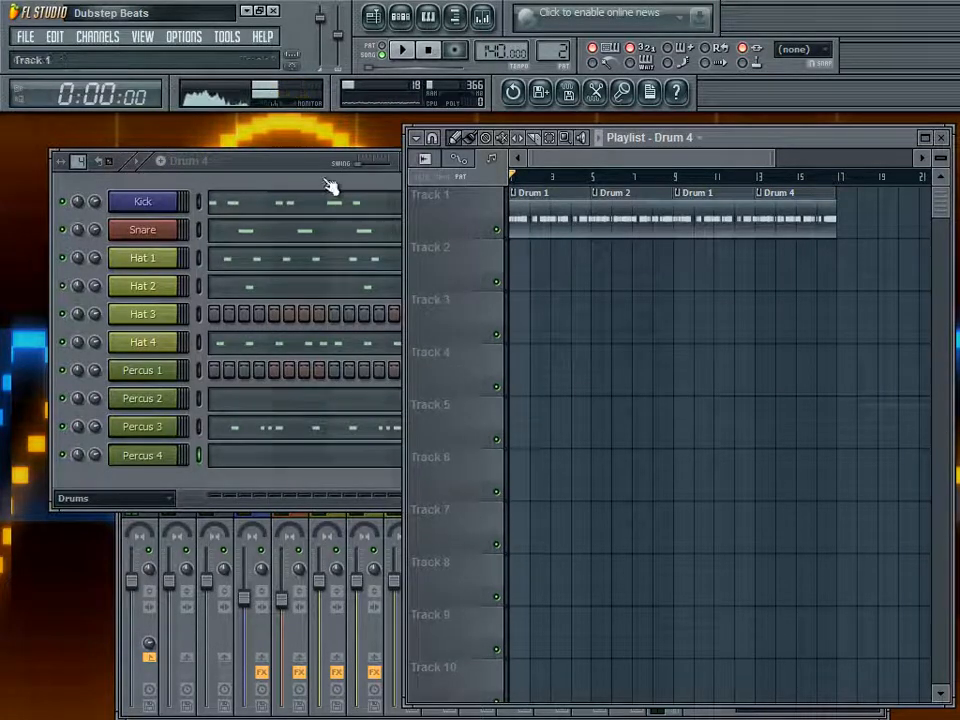
pyautogui.click(200, 165)
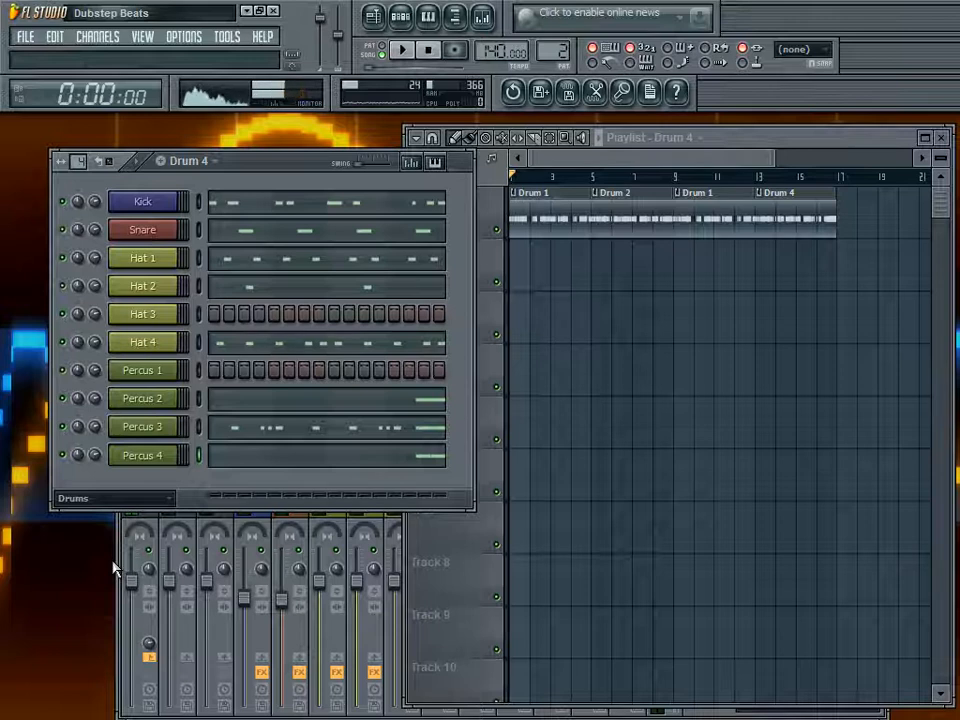
pyautogui.press('F9')
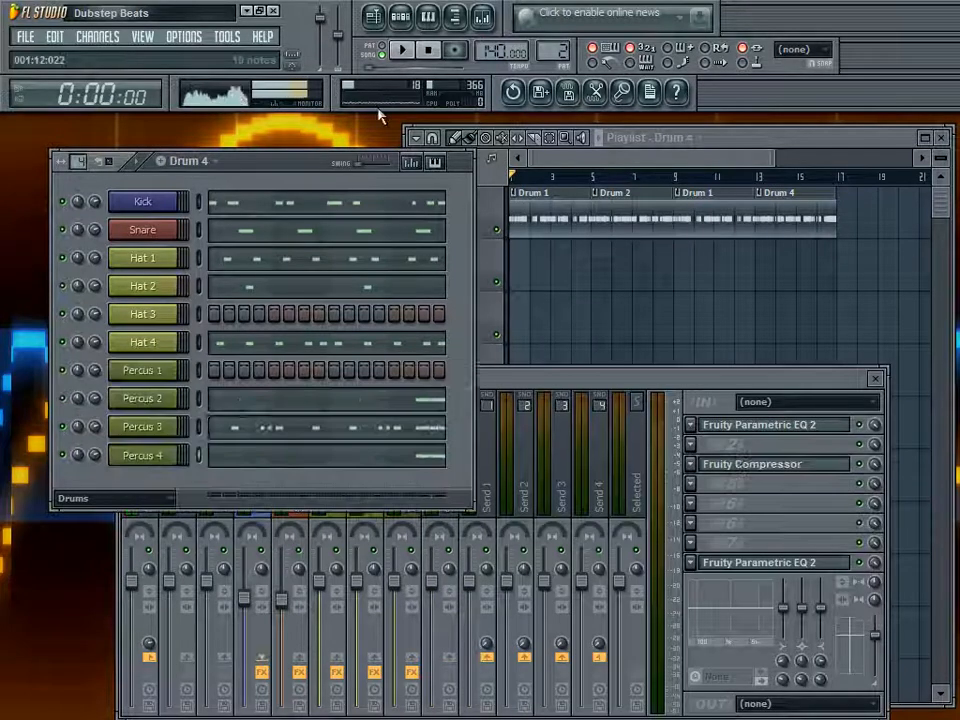